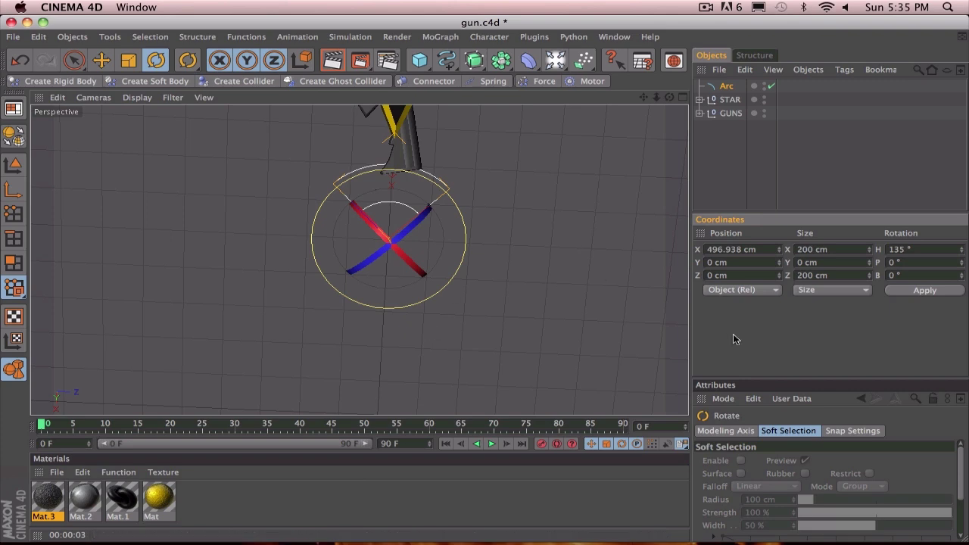
Set the ring-type arc's start angle to 20° and its end angle to 70°
scroll(484, 158, "down", 5)
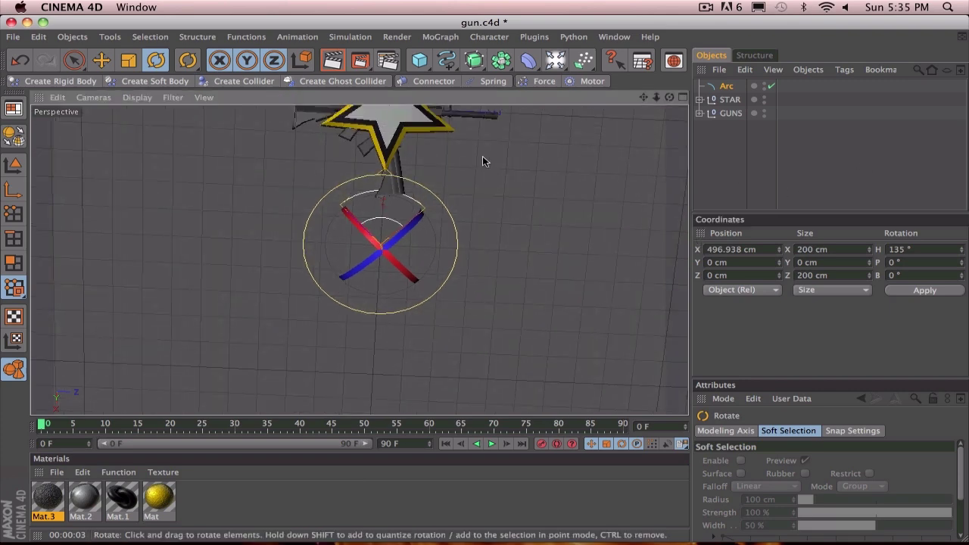
scroll(486, 159, "up", 2)
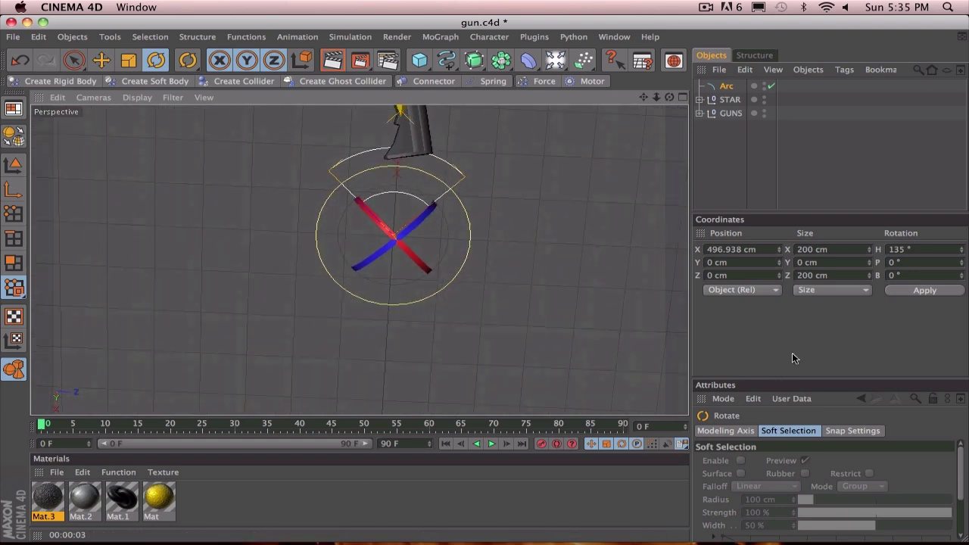
left_click(726, 87)
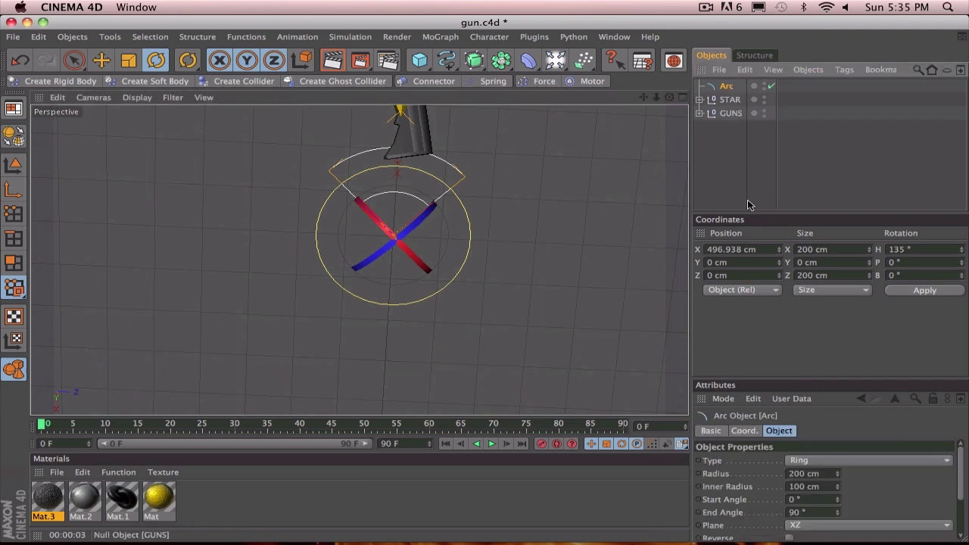
left_click(817, 500)
type("11")
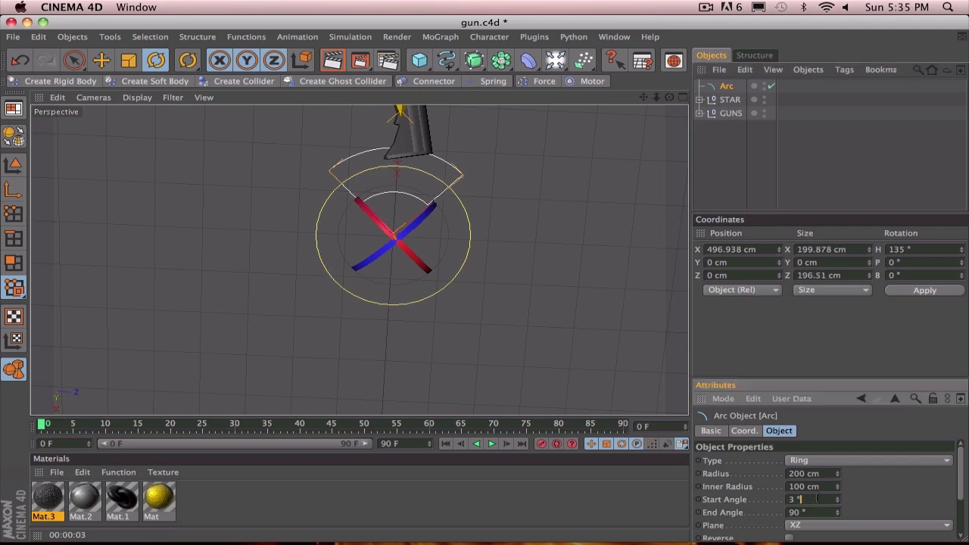
key("Return")
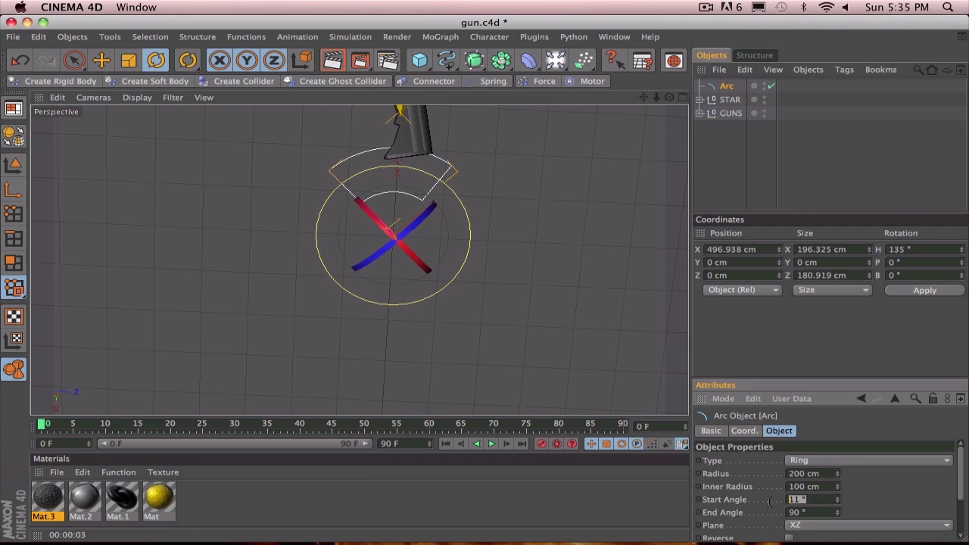
type("20")
key("Return")
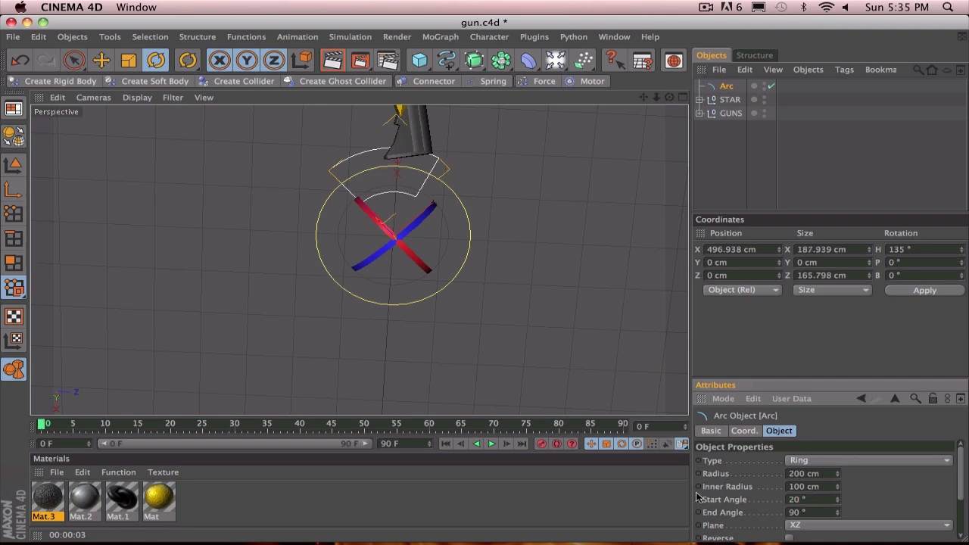
left_click(822, 515)
type("70")
key("Return")
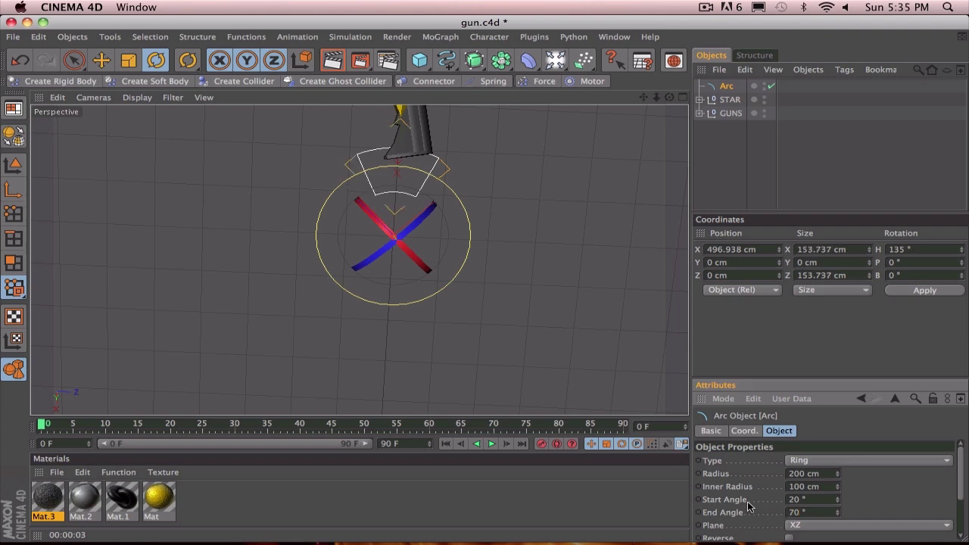
Set the arc's inner radius to 125 cm after trying 65 cm
left_click(824, 487)
type("65")
key("Return")
left_click_drag(783, 487, 739, 487)
type("125")
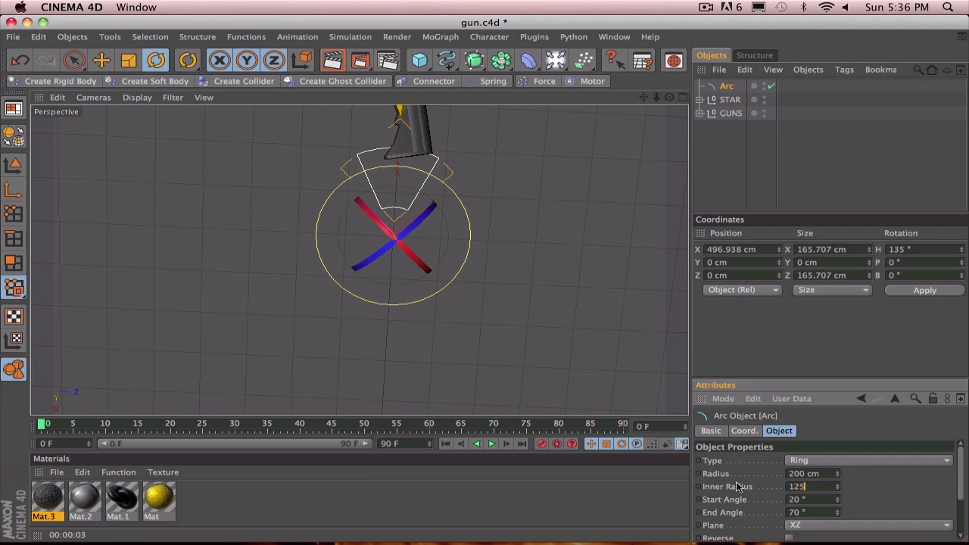
key("Return")
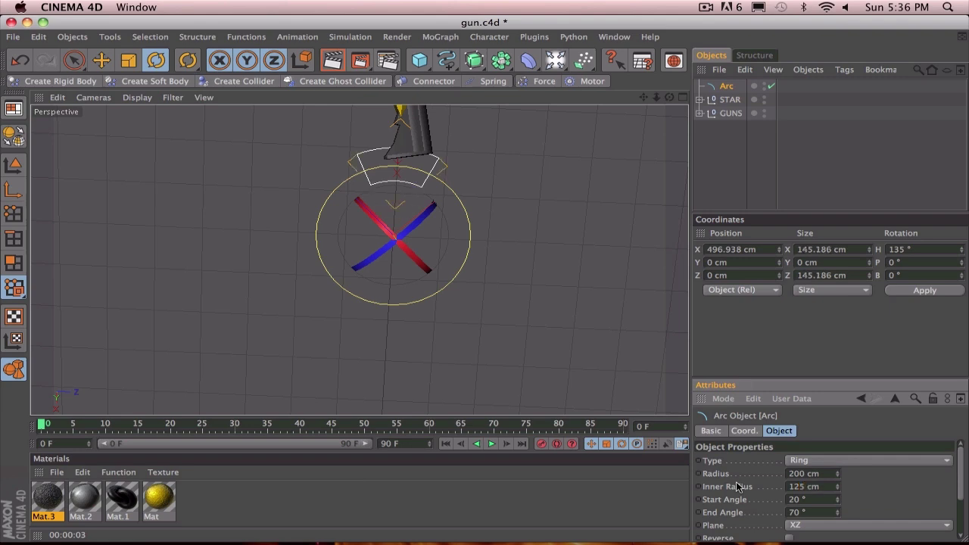
Add an Extrude NURBS object and make the arc its child
right_click_drag(608, 210, 590, 211, "alt")
scroll(590, 211, "down", 4)
scroll(590, 212, "up", 2)
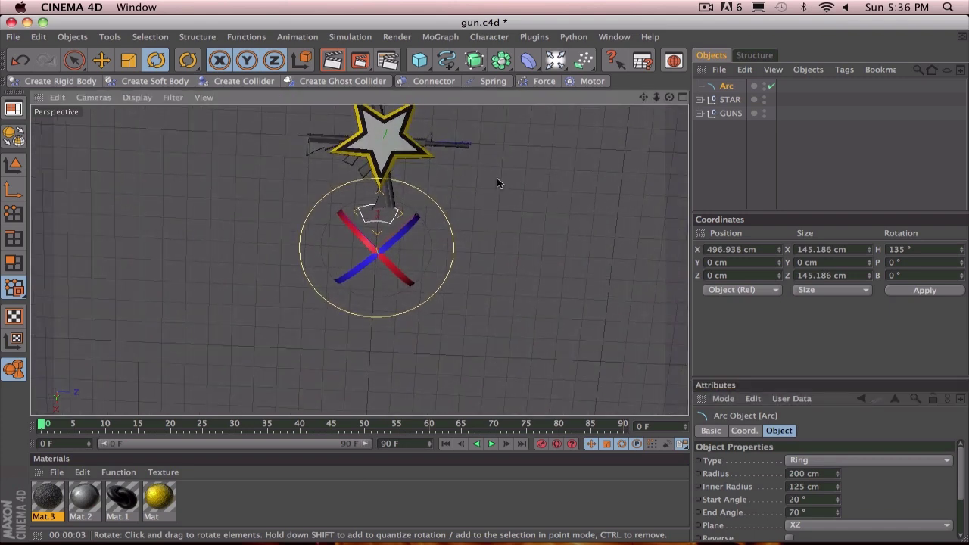
left_click(474, 60)
left_click(640, 72)
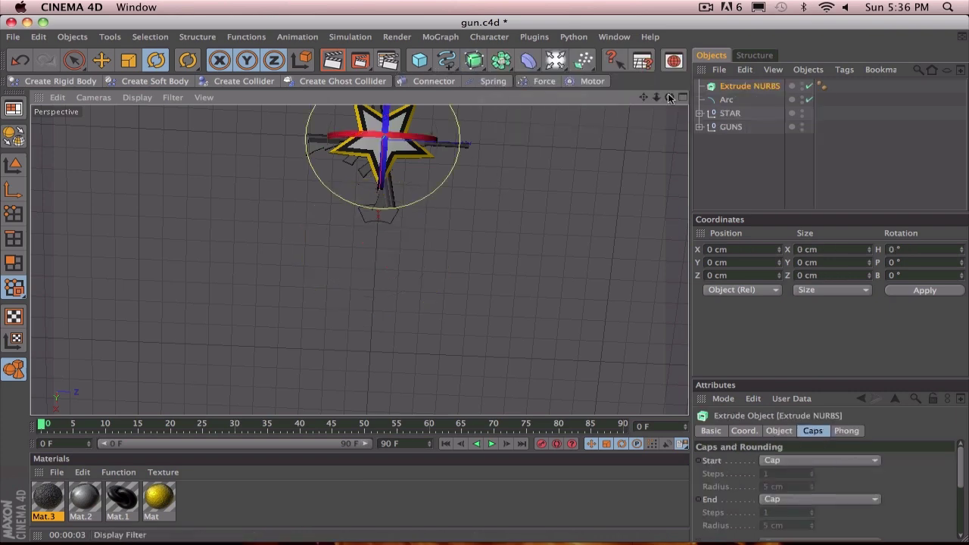
left_click_drag(732, 101, 733, 84)
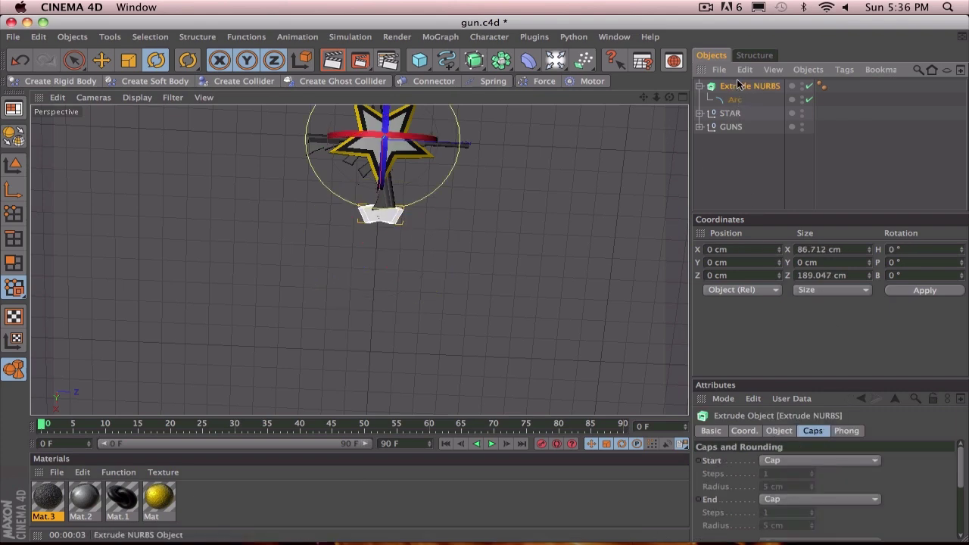
Set the Extrude NURBS movement to 20 cm along Y and 0 cm along Z
left_click(779, 430)
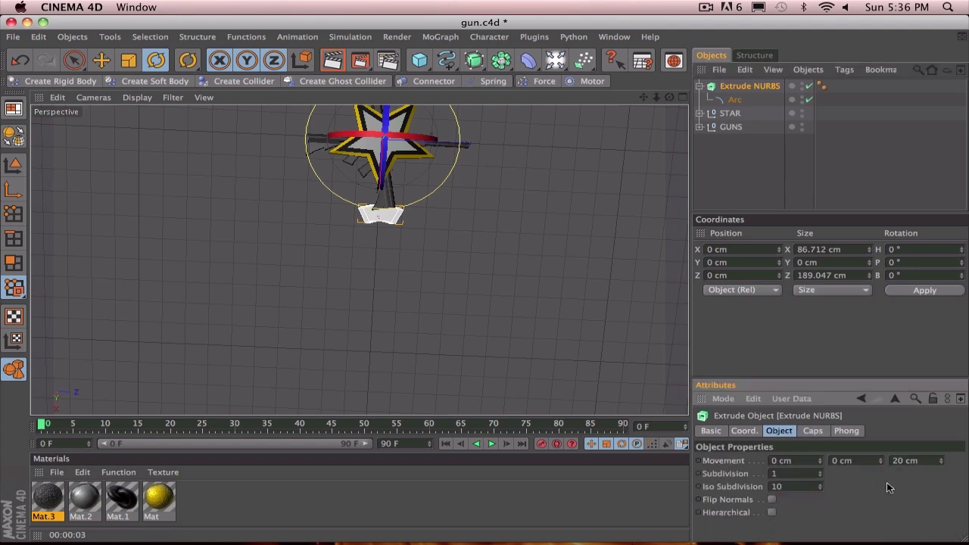
left_click(919, 461)
type("0")
key("Return")
left_click_drag(868, 462, 710, 464)
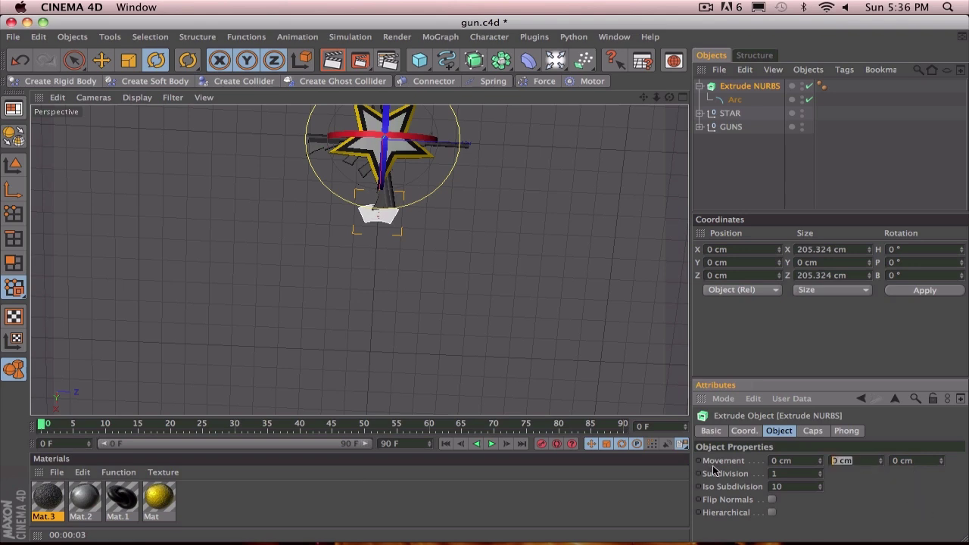
type("20")
key("Return")
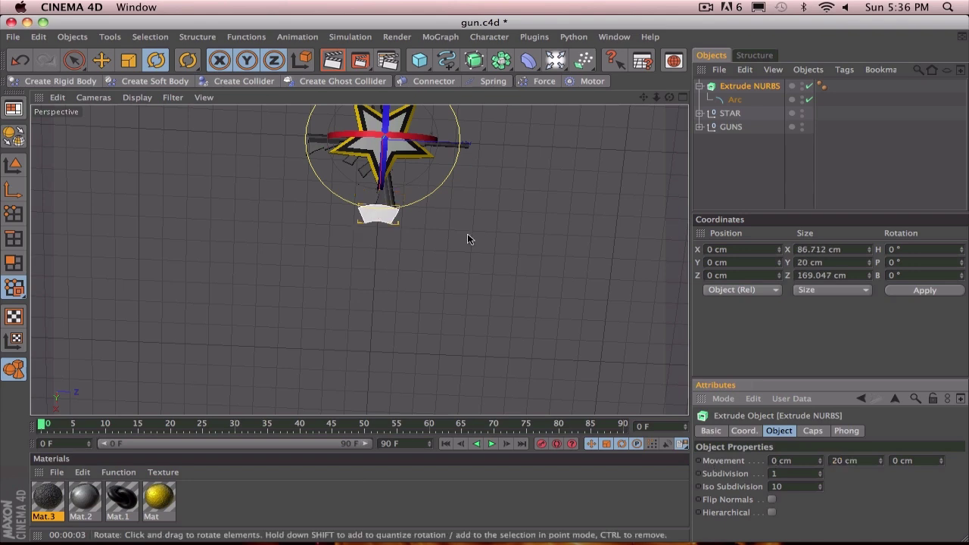
Set both the start and end caps of the Extrude NURBS to Fillet Cap
left_click_drag(475, 216, 473, 121, "alt")
left_click_drag(444, 163, 552, 231, "alt")
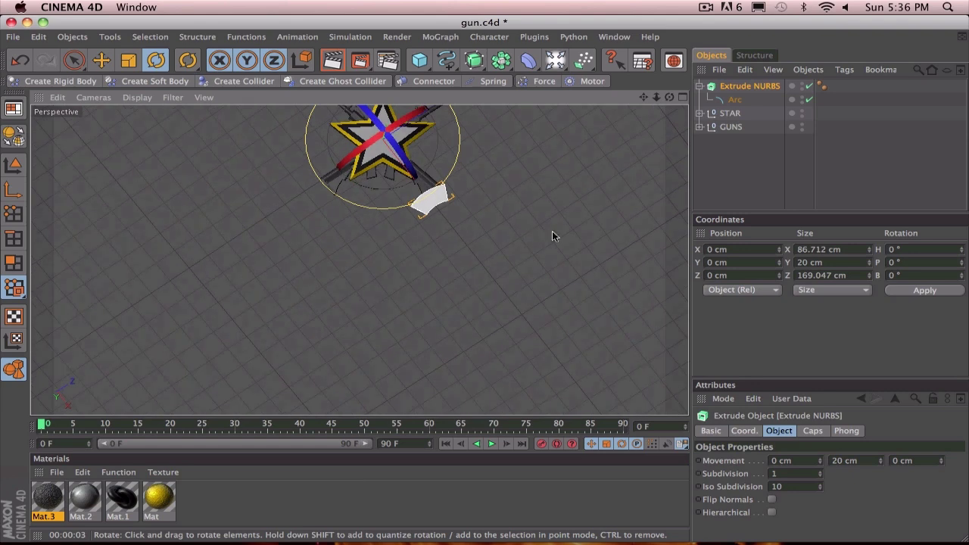
left_click(812, 431)
left_click(800, 496)
left_click(801, 487)
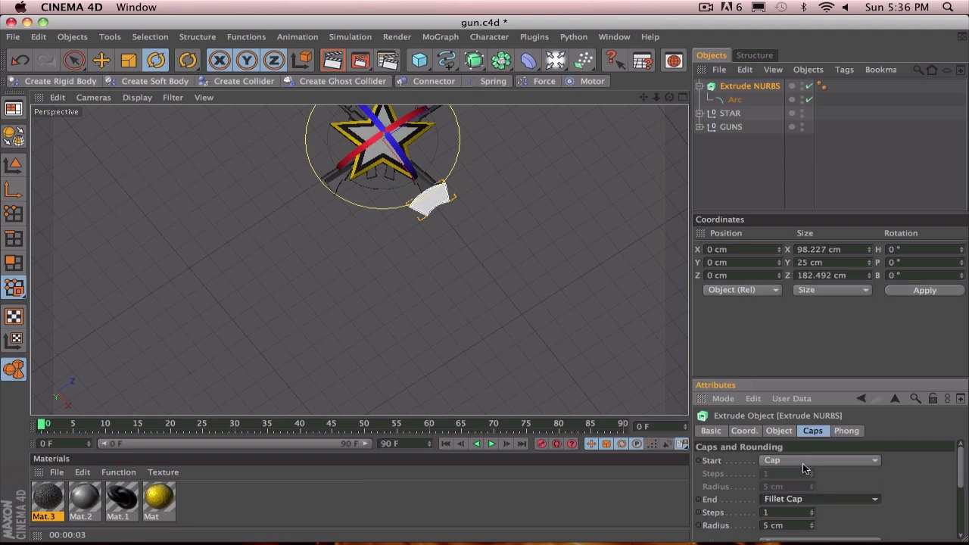
left_click(802, 461)
left_click(801, 513)
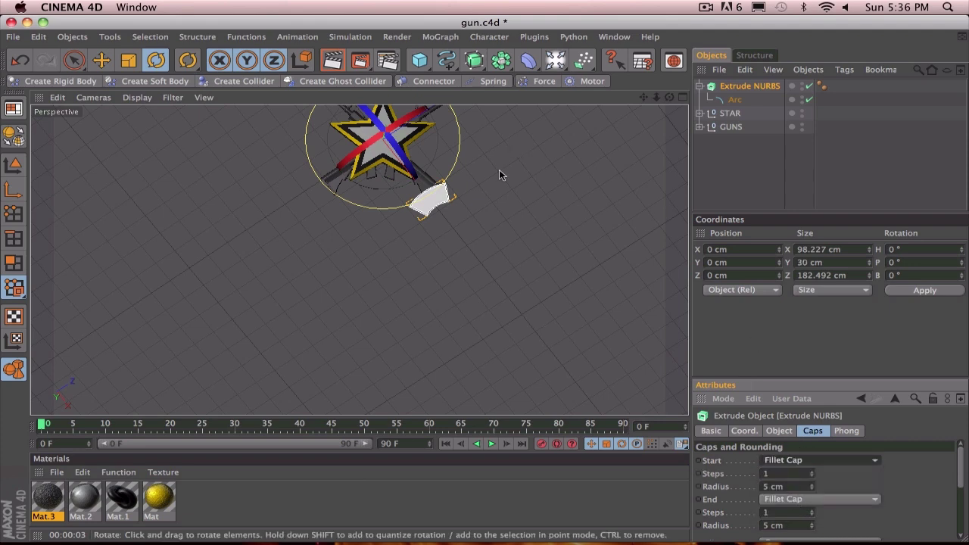
Set the arc's heading rotation to 0° inside the Extrude NURBS
left_click(733, 88)
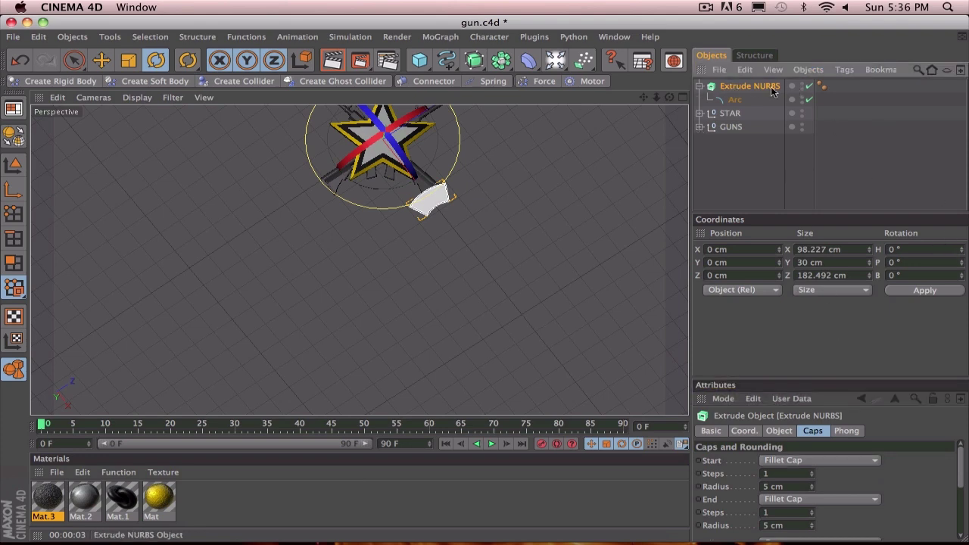
left_click(740, 96)
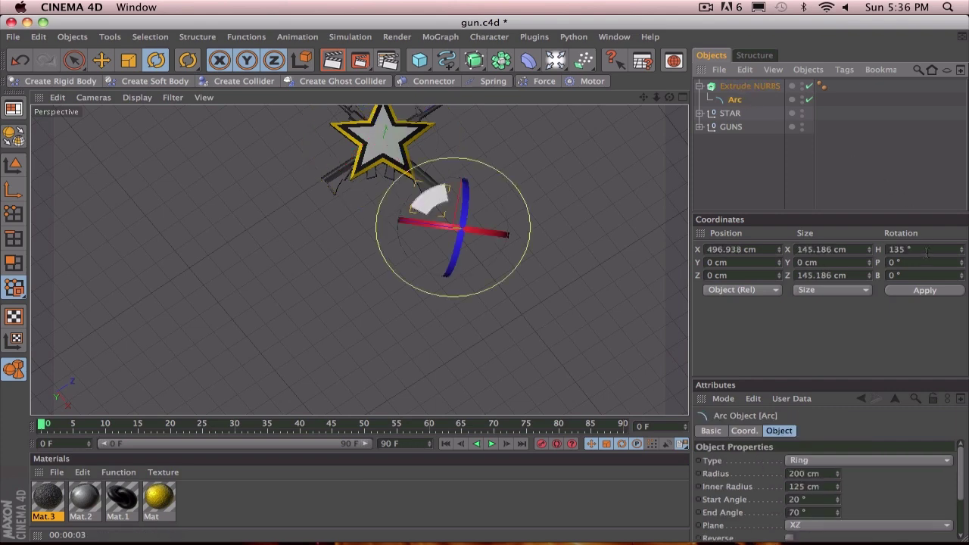
left_click(927, 253)
type("0")
key("Return")
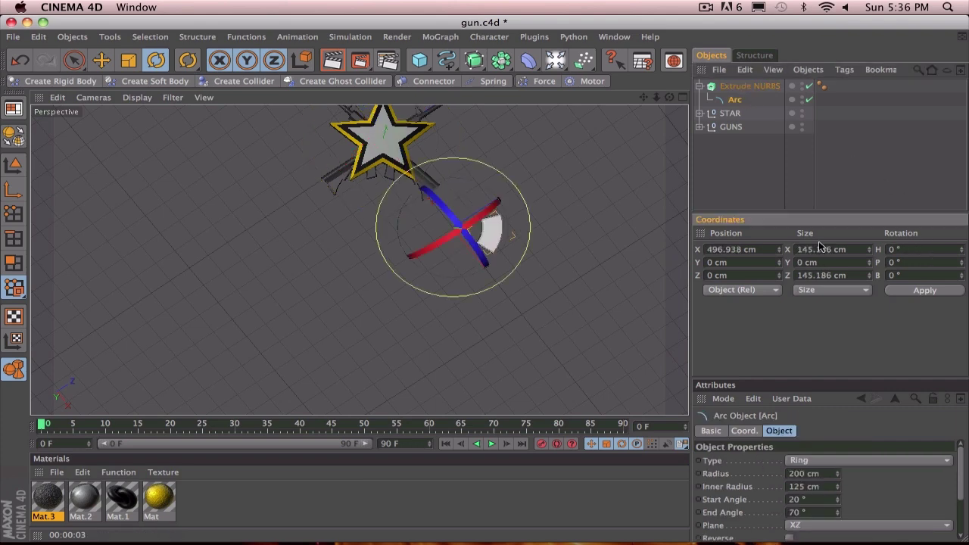
Set the arc's X position to 0 cm so it is centred on the star's origin
left_click(739, 85)
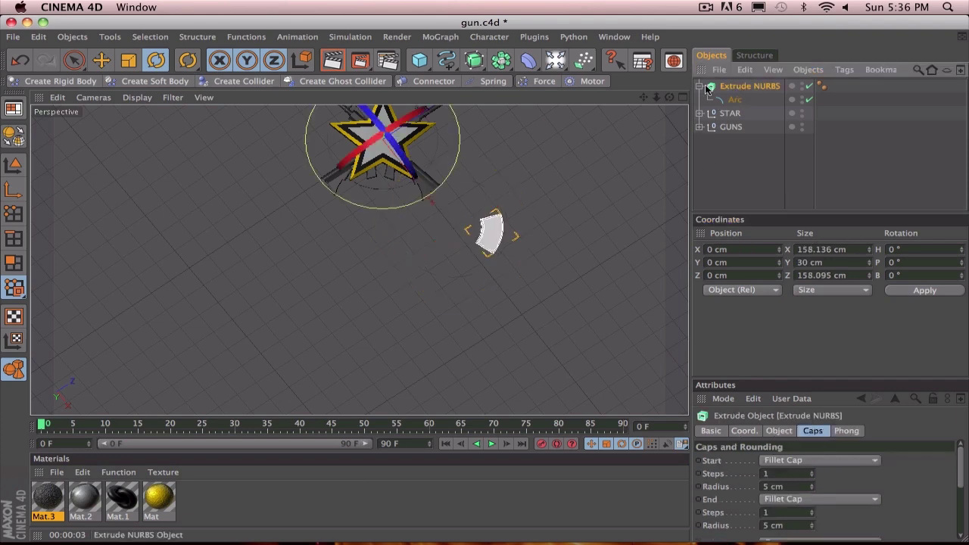
left_click(700, 85)
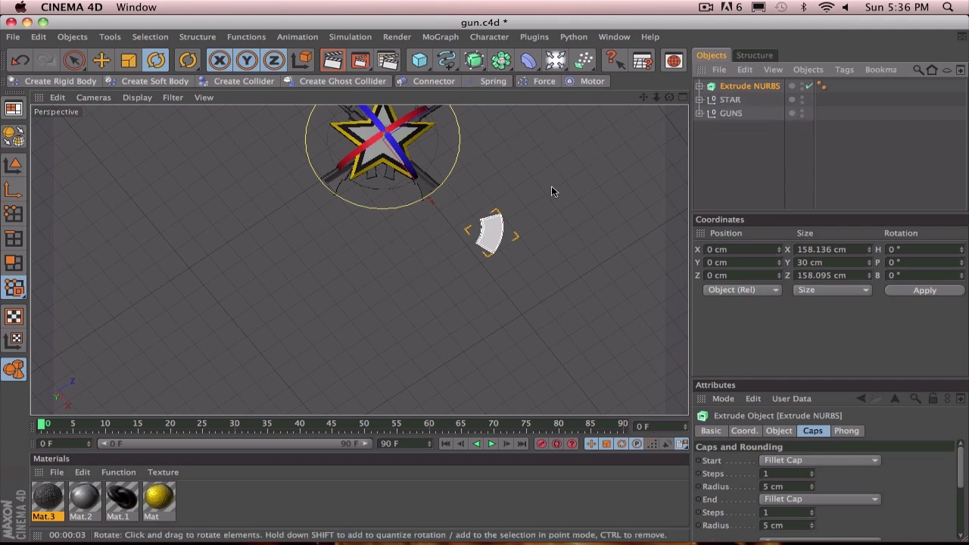
left_click(699, 87)
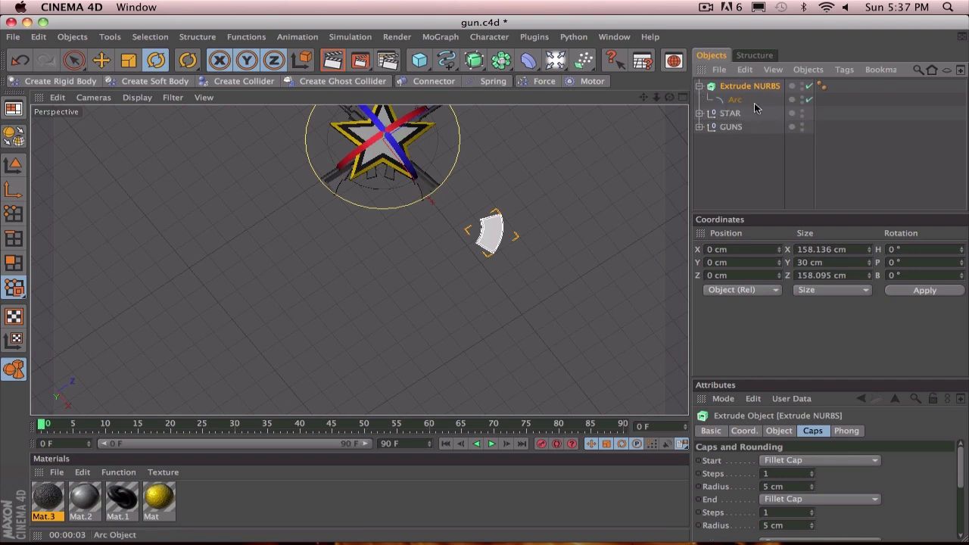
left_click(733, 100)
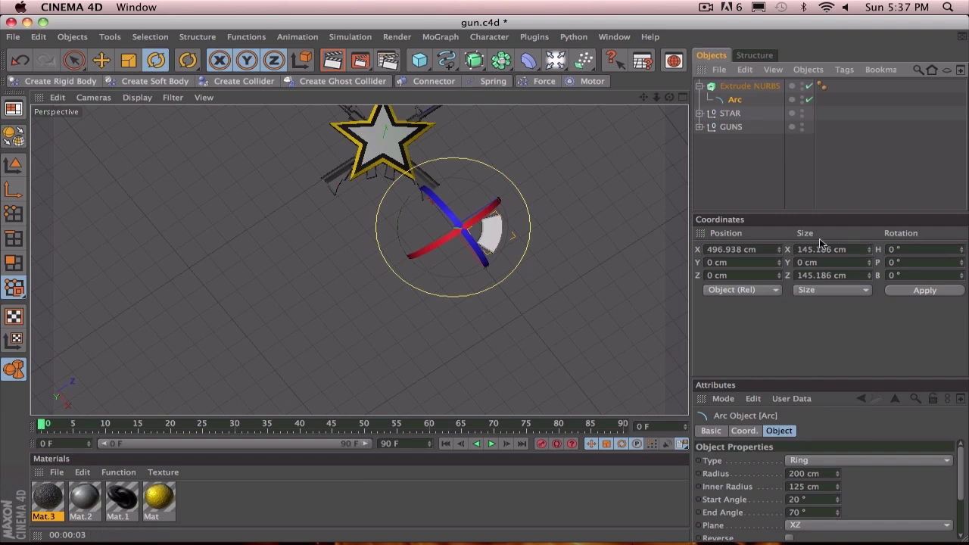
left_click(765, 249)
type("0")
key("Return")
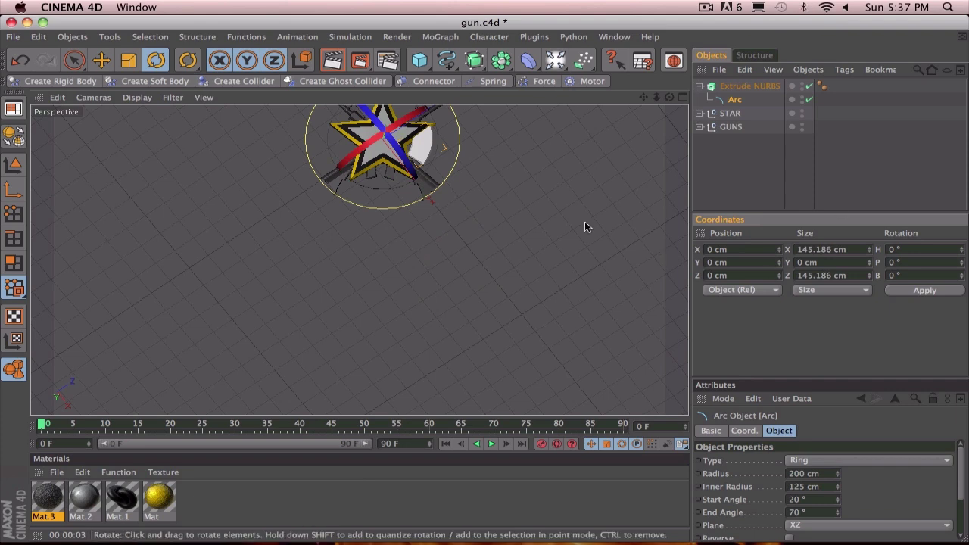
Rotate the arc to a heading of about 100° so the segment sits behind the star's upper point
left_click_drag(471, 155, 341, 185, "alt")
left_click_drag(542, 197, 487, 148, "alt")
middle_click_drag(490, 147, 478, 191, "alt")
scroll(487, 151, "up", 5)
scroll(493, 147, "down", 2)
middle_click_drag(492, 148, 450, 244, "alt")
left_click_drag(519, 122, 526, 134, "alt")
middle_click_drag(487, 159, 512, 236, "alt")
left_click_drag(312, 268, 371, 316)
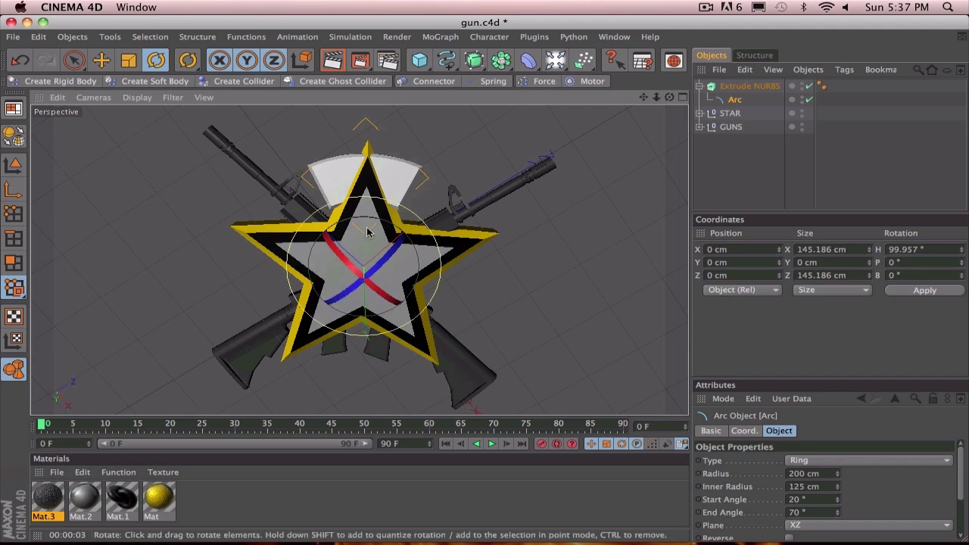
Switch from model editing to Object Axis mode for the arc
key("e")
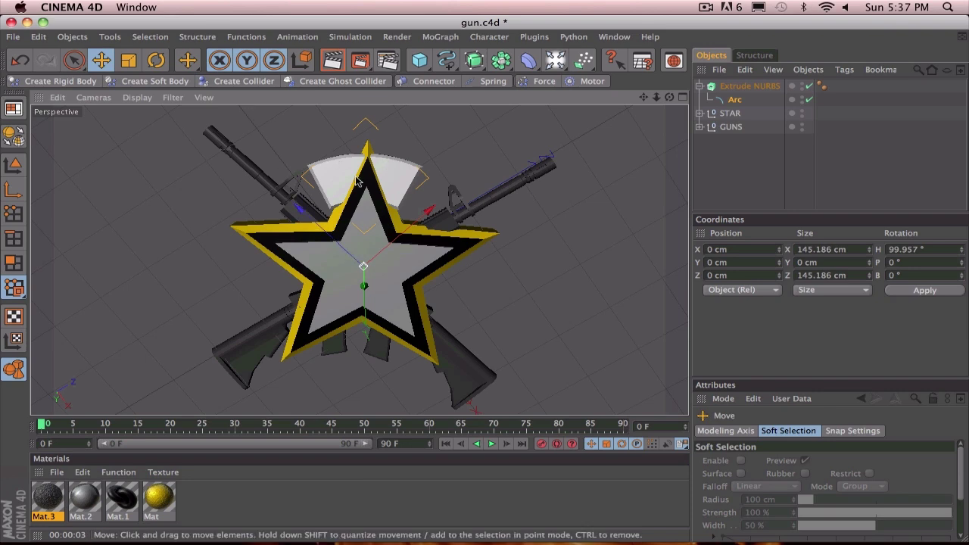
left_click(70, 38)
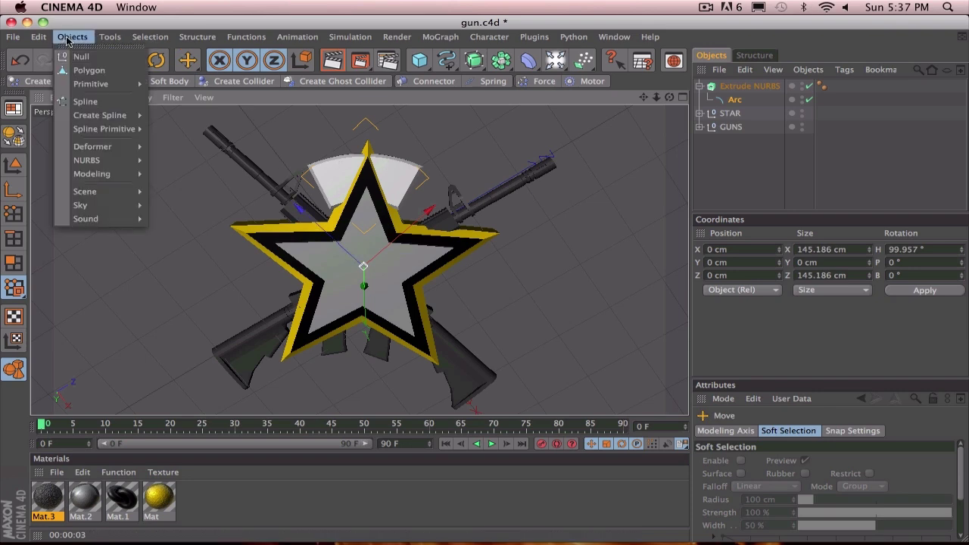
mouse_move(111, 38)
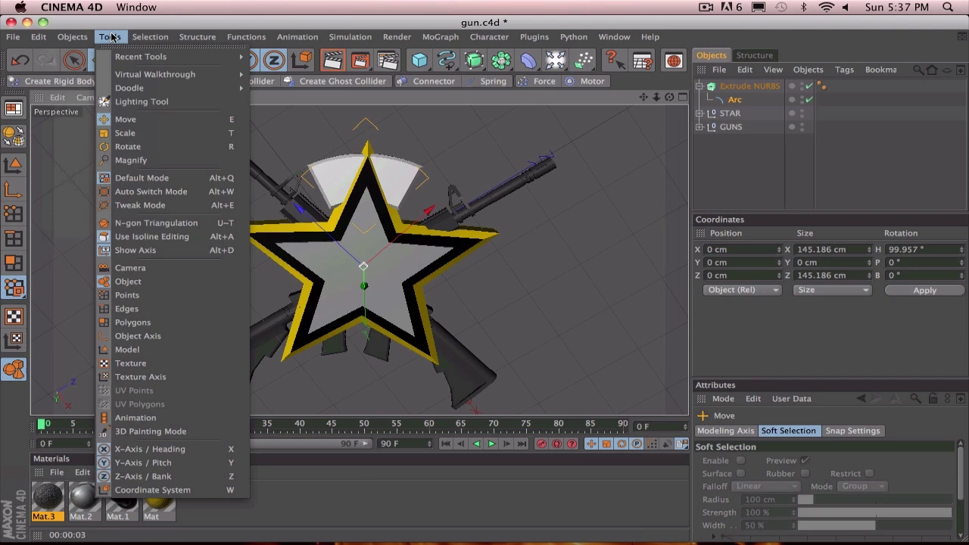
left_click(186, 336)
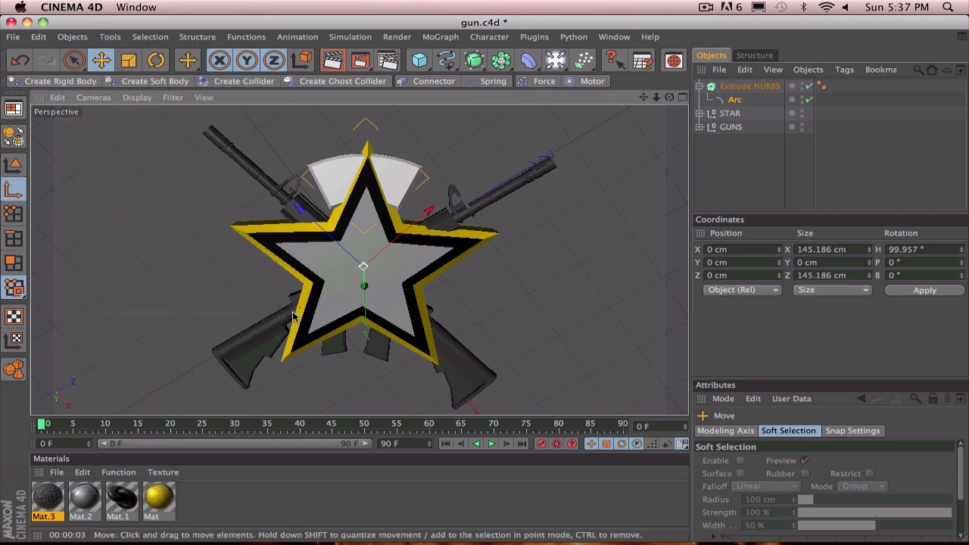
Try rotating the arc's object axis slightly, and undo the rotation
key("r")
left_click_drag(413, 251, 415, 256)
key("super+z")
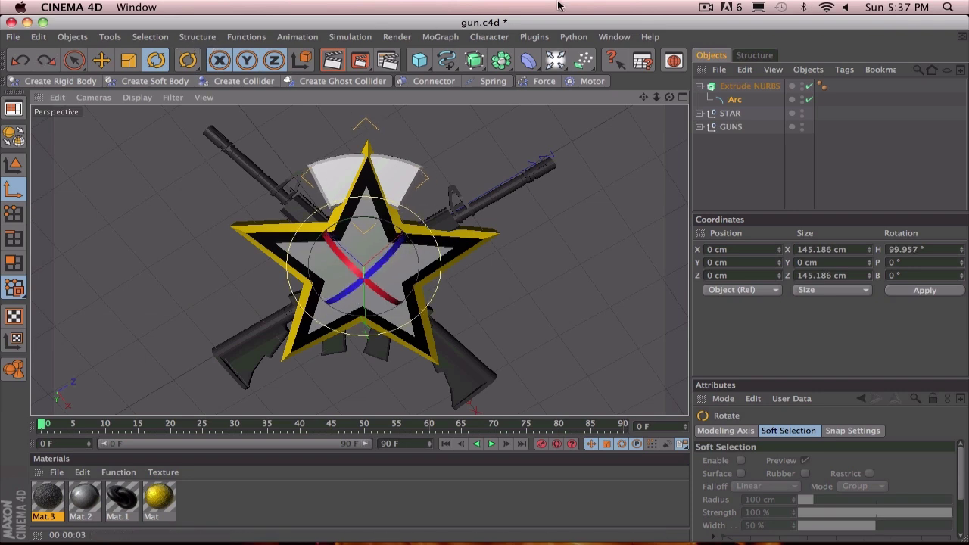
left_click(711, 7)
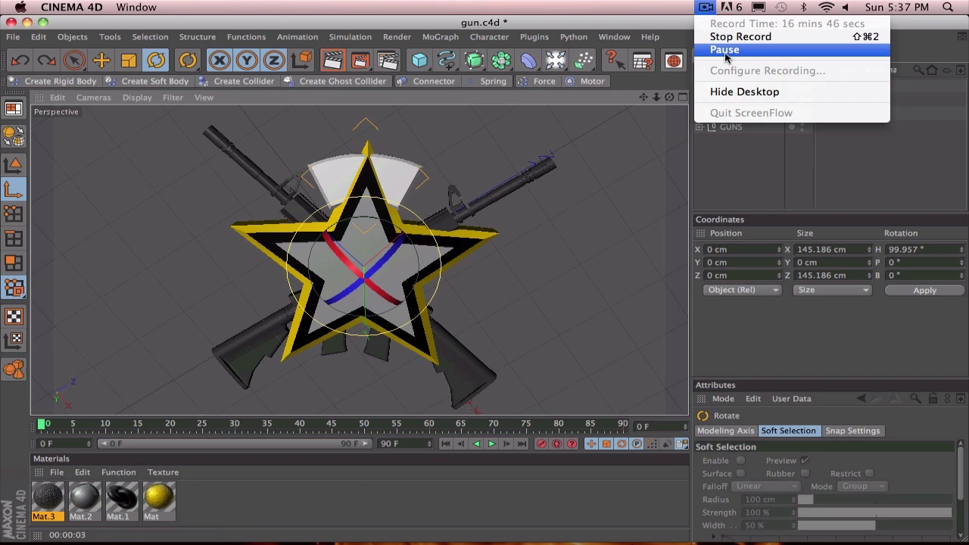
left_click(724, 50)
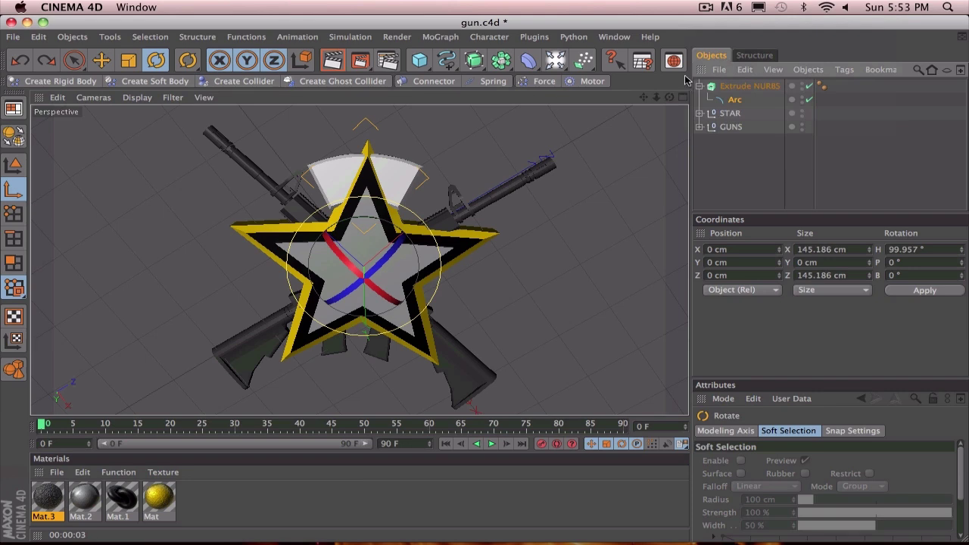
Move the arc down onto the star's centre, to about X 116 cm, Y 10 cm and Z −91 cm
key("e")
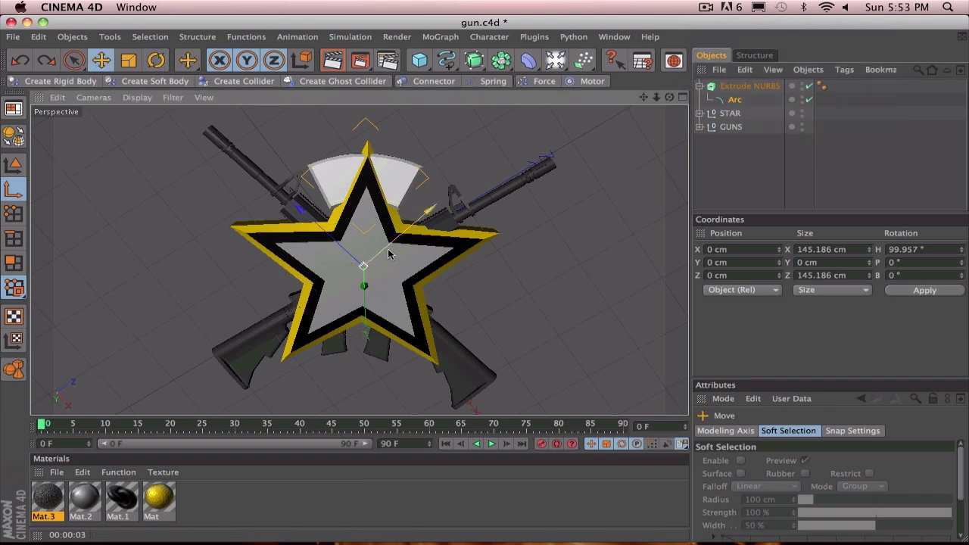
left_click(108, 37)
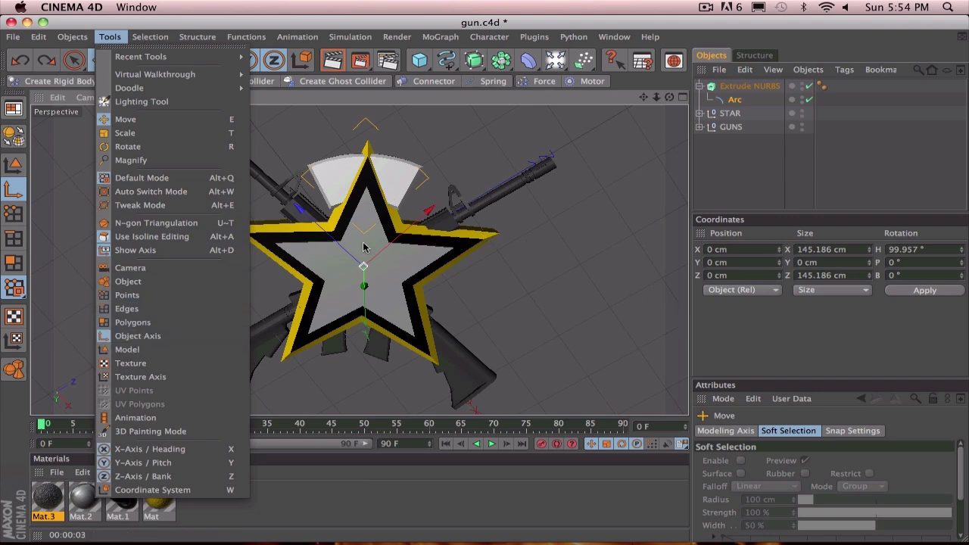
left_click(730, 160)
left_click_drag(309, 218, 330, 237)
left_click_drag(421, 247, 390, 271, "shift")
left_click_drag(300, 278, 328, 301)
left_click_drag(404, 293, 398, 298)
left_click_drag(331, 280, 327, 299)
left_click_drag(429, 290, 342, 298)
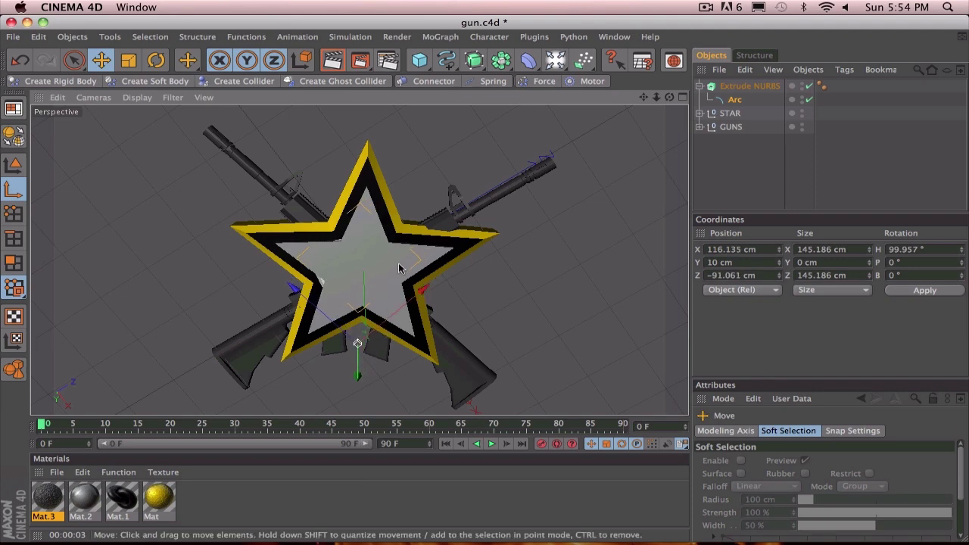
Raise the arc in front of the star's face and set its Y position to 30 cm
left_click_drag(507, 230, 491, 204, "alt")
left_click_drag(359, 266, 358, 256)
left_click_drag(485, 174, 481, 247, "alt")
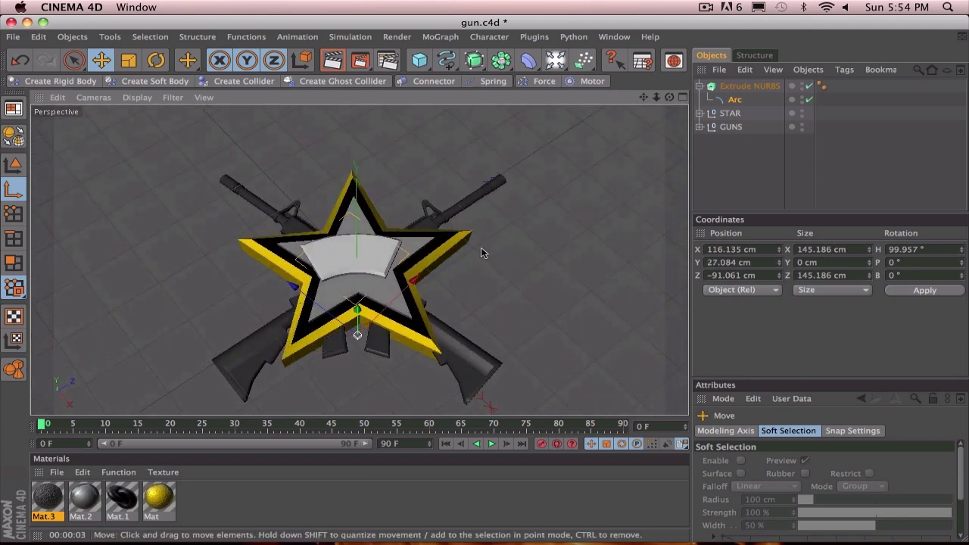
key("F3")
key("F3")
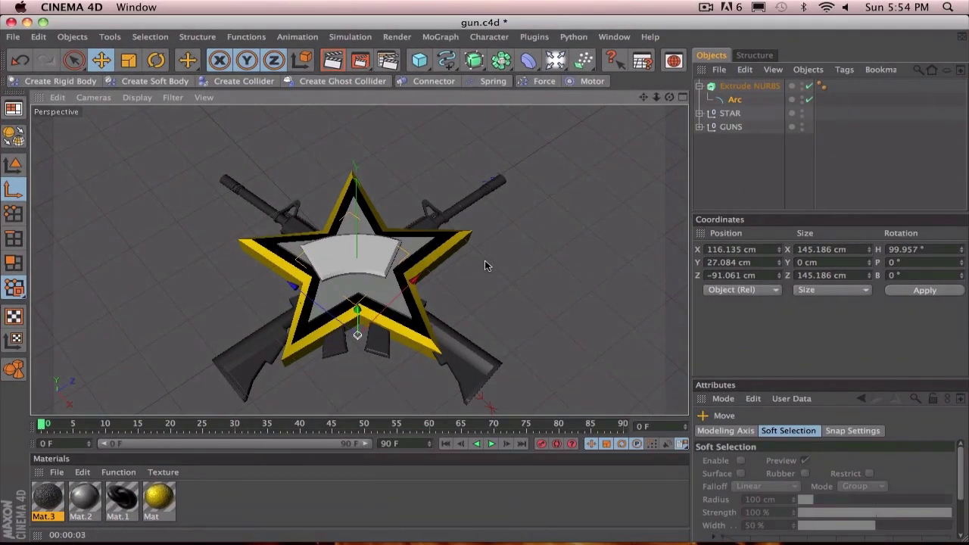
left_click_drag(475, 192, 488, 232, "alt")
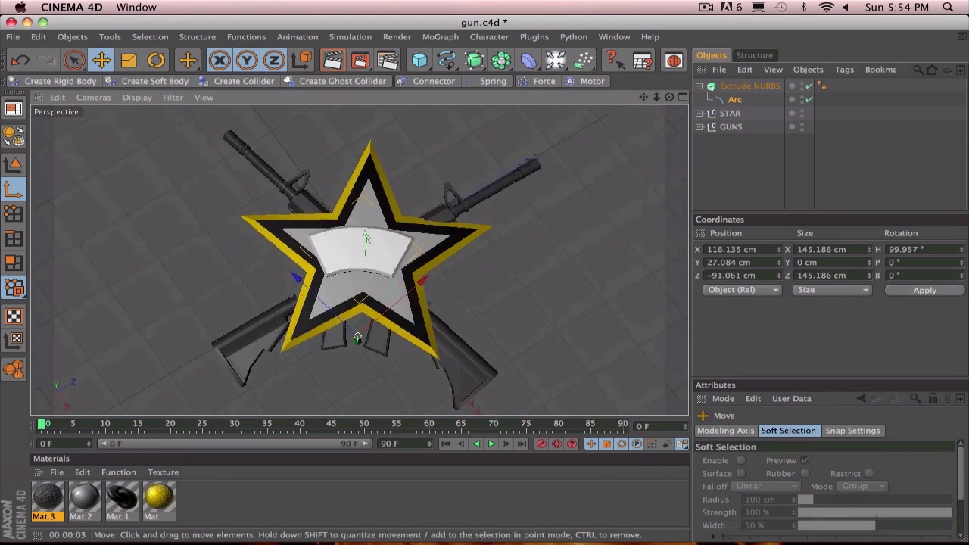
left_click(757, 262)
type("3")
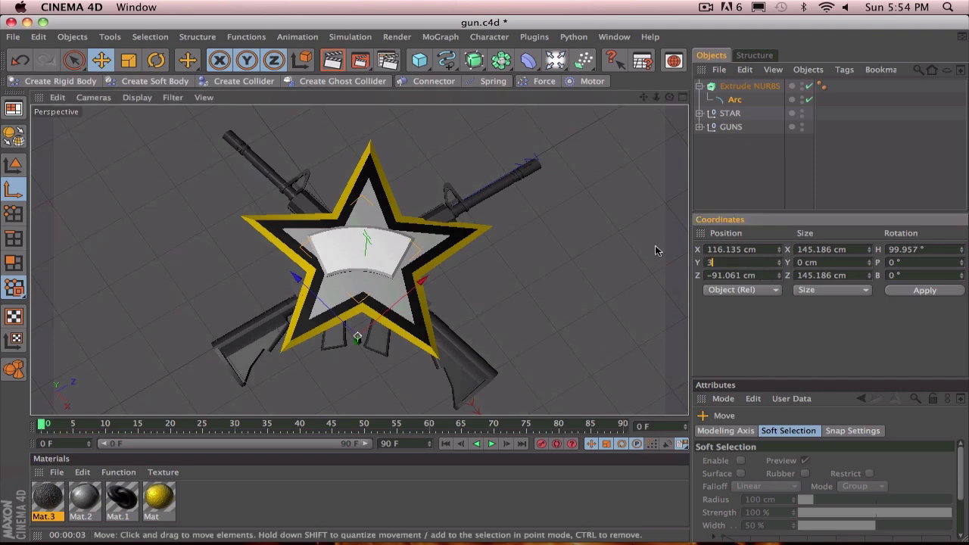
type("0")
key("Return")
Set the arc's X position to 115 cm and Z to −115 cm, and re-centre it on the star at about Z −83 cm
left_click(737, 88)
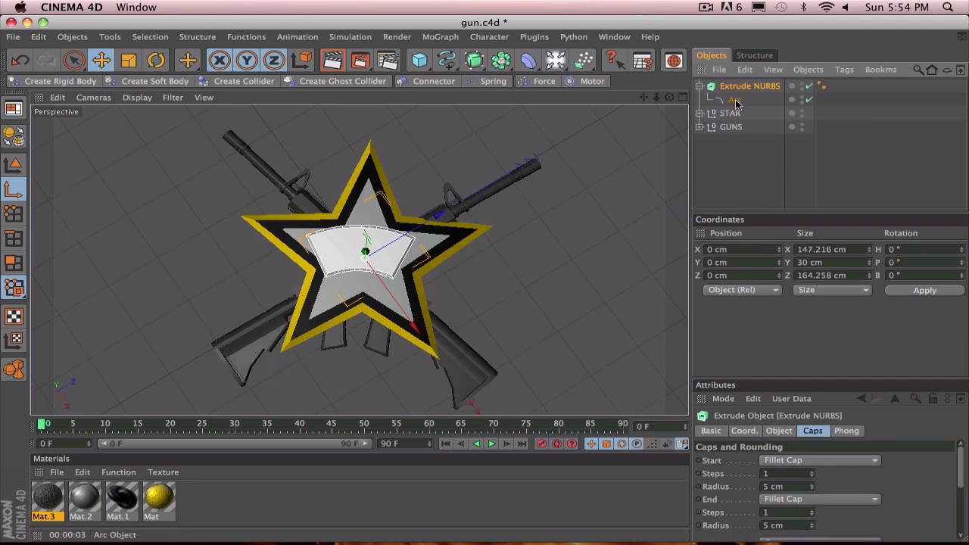
left_click(735, 100)
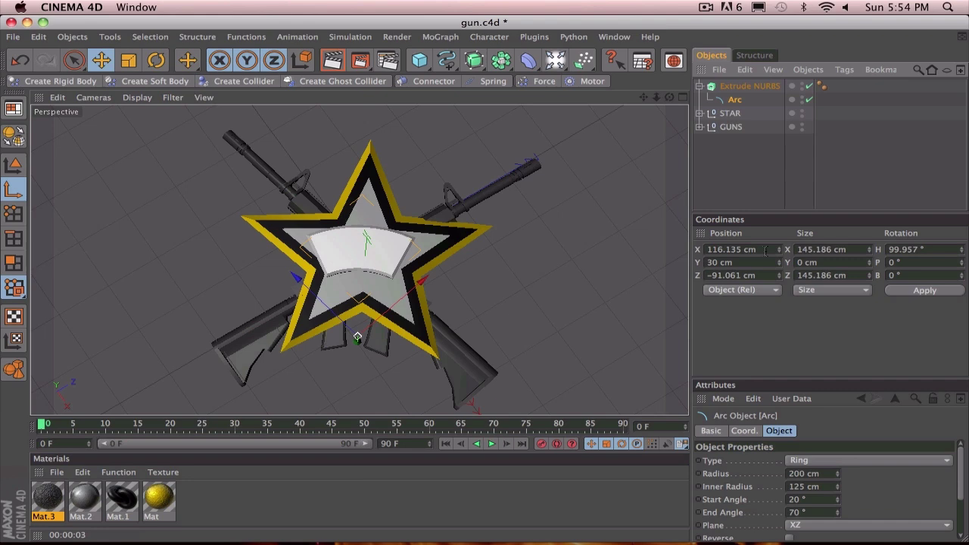
double_click(761, 250)
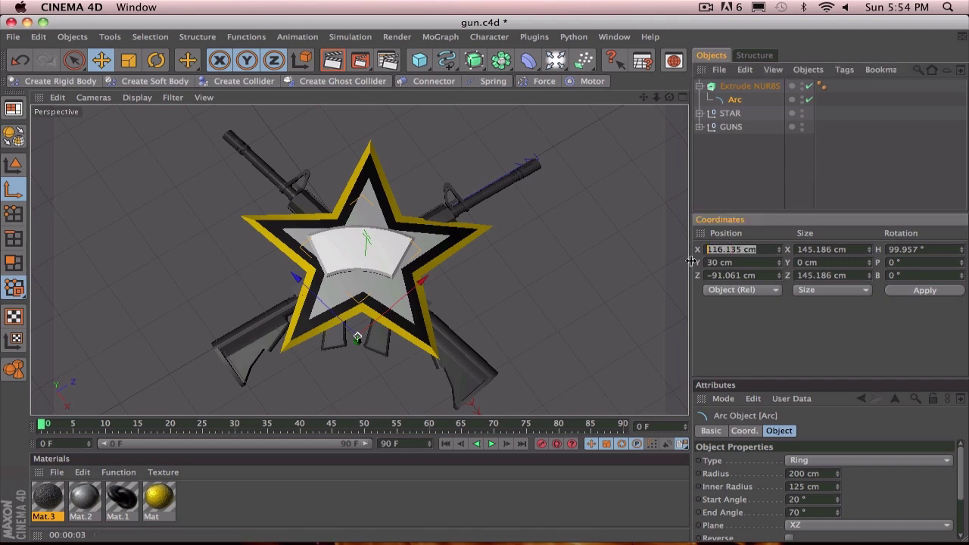
type("1")
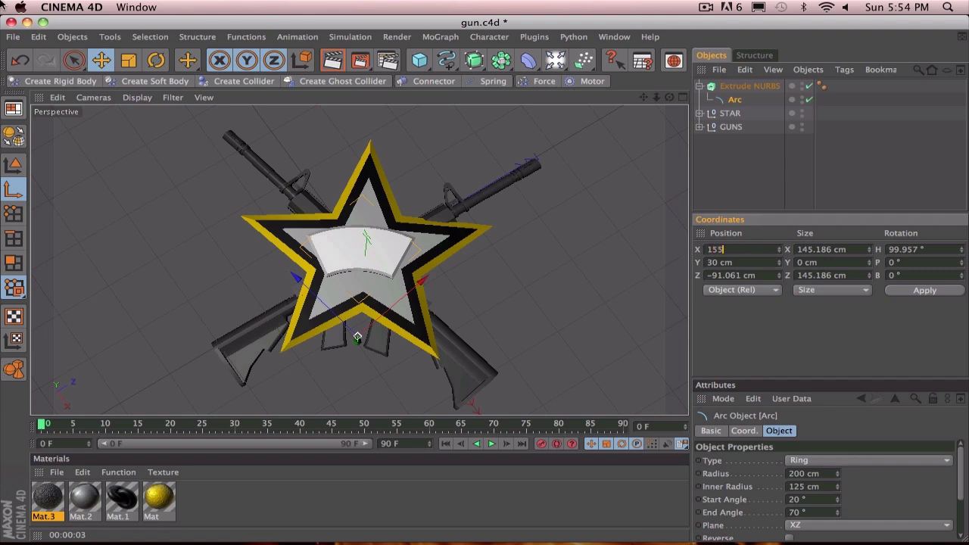
type("15")
key("Return")
double_click(762, 275)
type("-115")
key("Return")
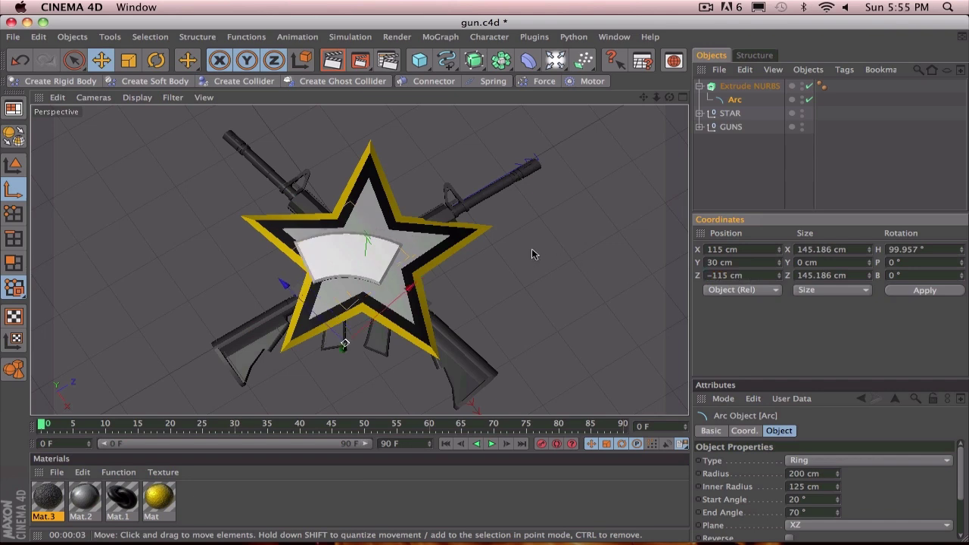
left_click_drag(429, 278, 444, 273)
left_click_drag(361, 339, 361, 334)
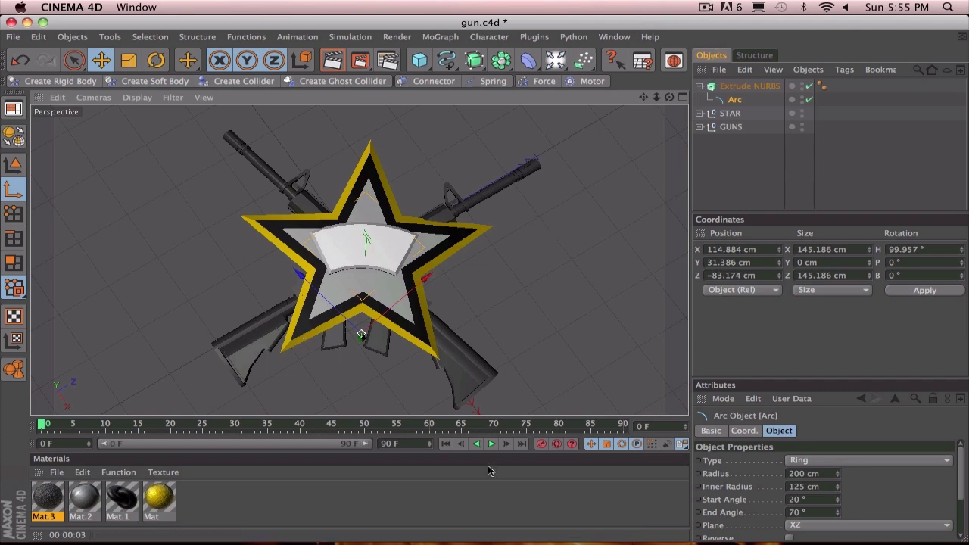
Examine the banner's shape and proportions in the reference image Rangerslogosp.png in Preview, and return to CINEMA 4D
key("F9")
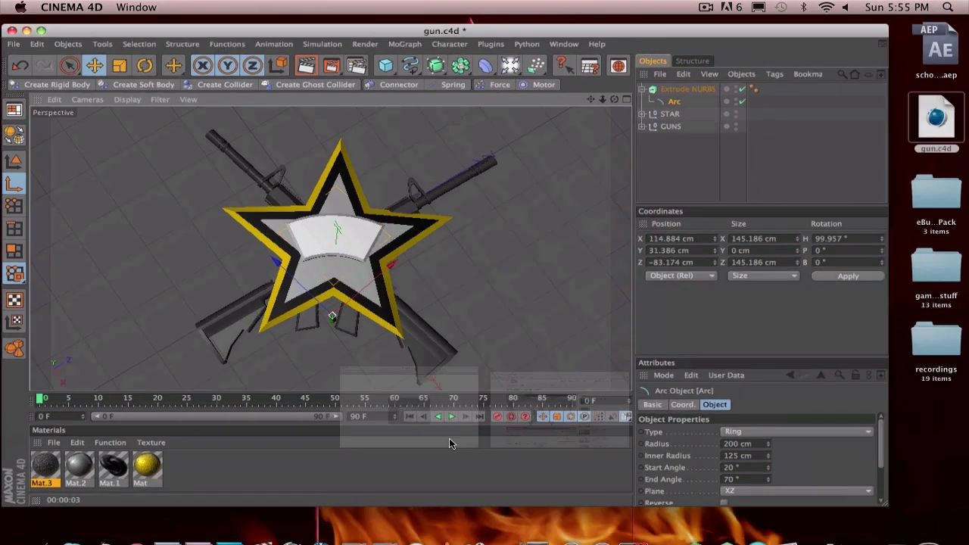
key("F9")
key("F9")
key("F9")
key("F9")
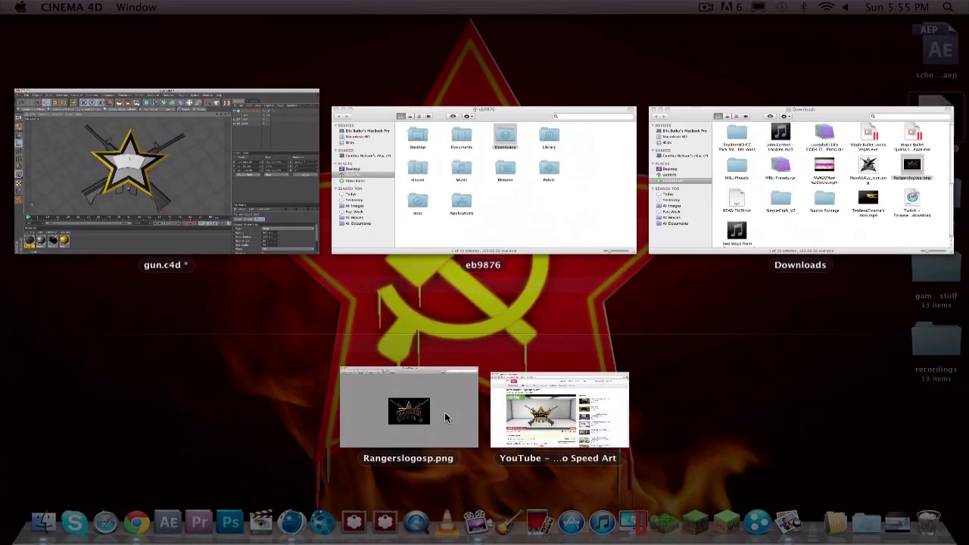
left_click(445, 413)
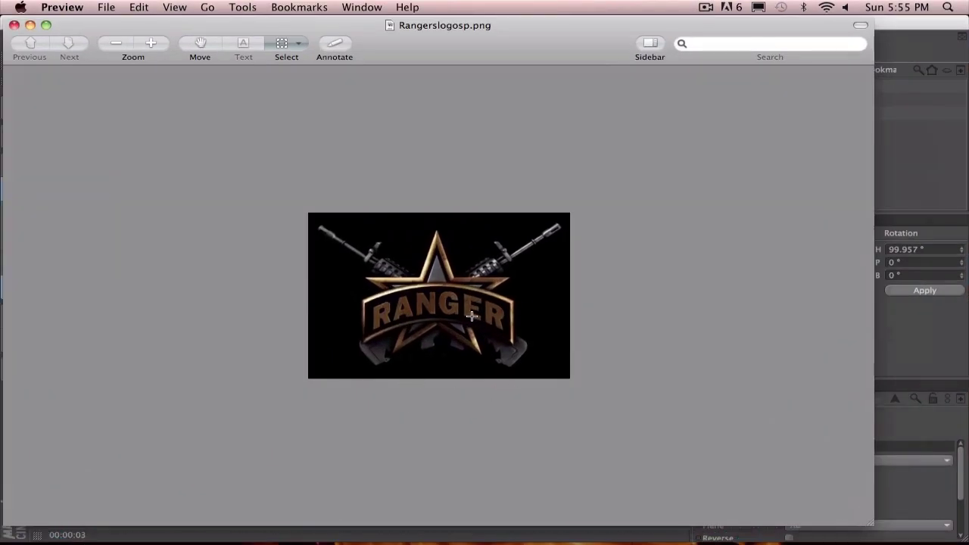
left_click(30, 25)
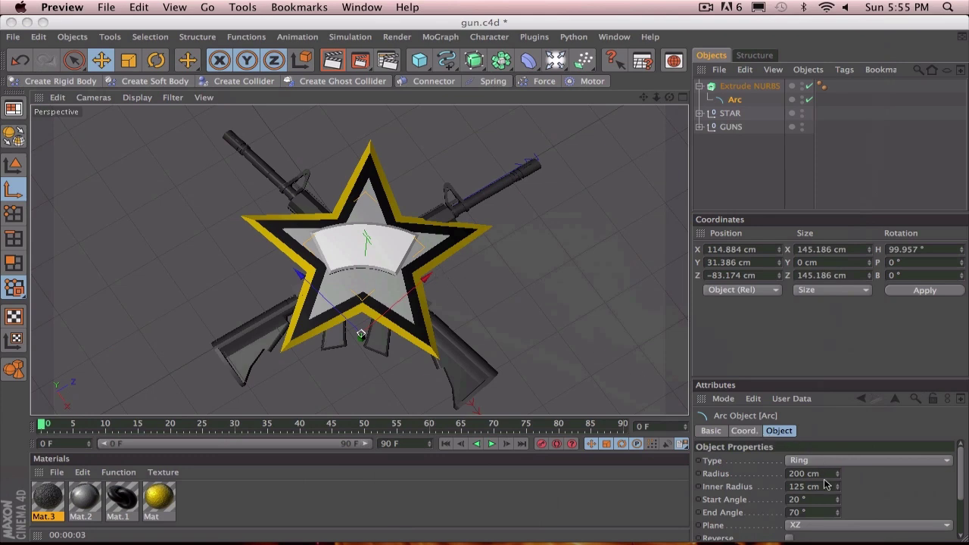
Set the arc's radius to 300 cm and inner radius to 225 cm, and undo a slight move along its X axis
left_click(804, 473)
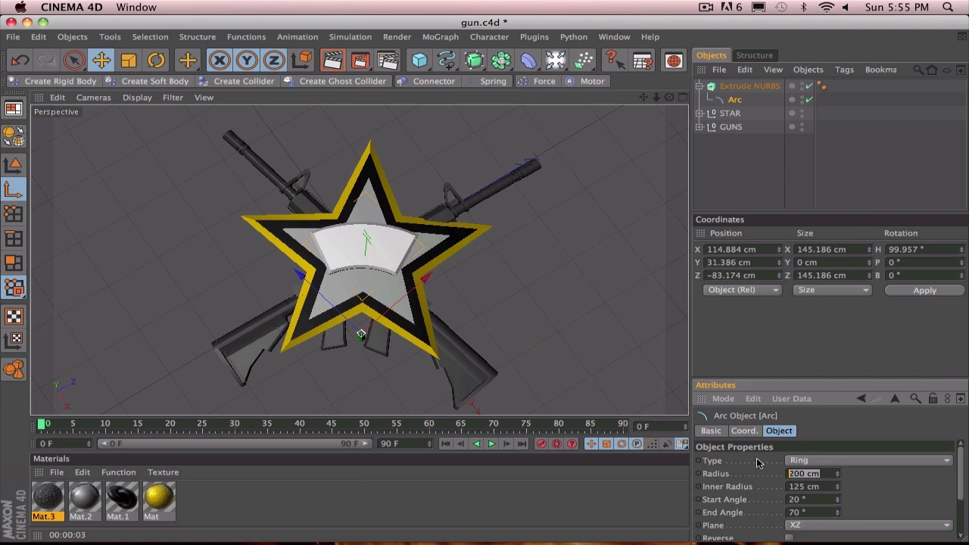
type("300")
key("Return")
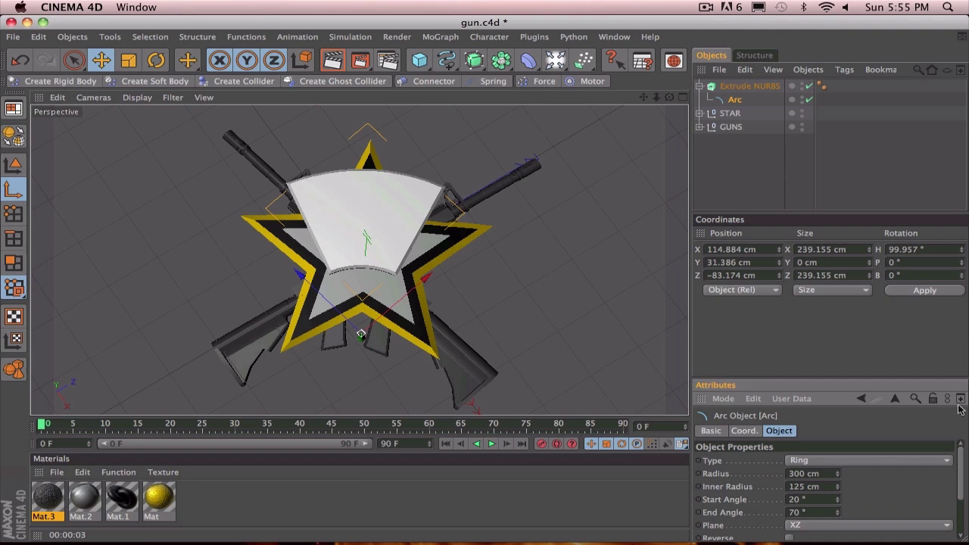
left_click(824, 488)
type("225")
key("Return")
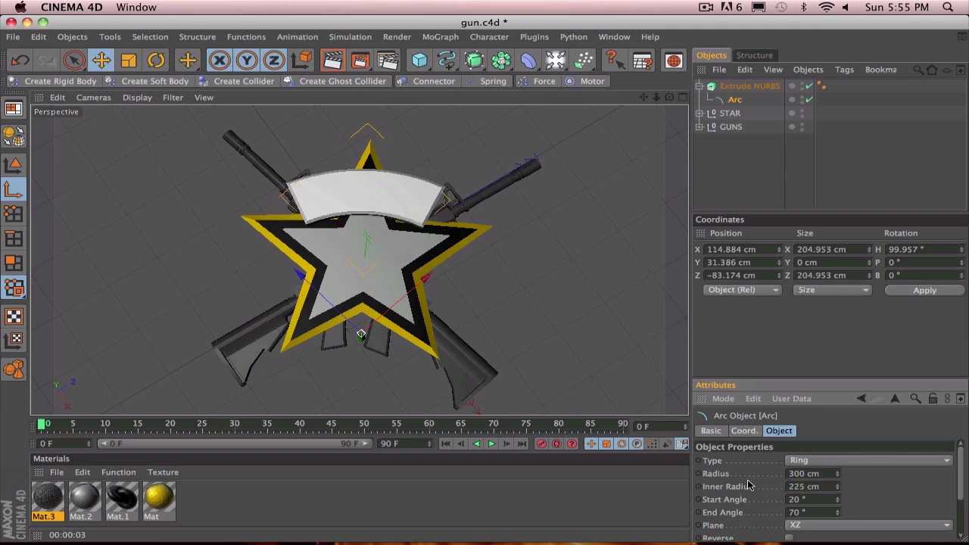
mouse_move(433, 282)
left_mouse_down()
mouse_move(409, 299)
mouse_move(422, 286)
left_mouse_up()
key("super+z")
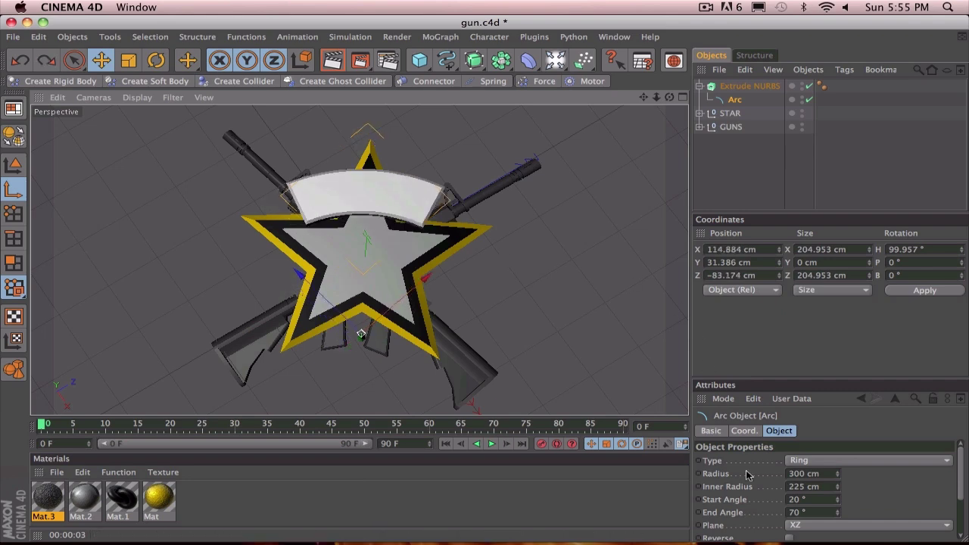
Set the arc's radius to 350 cm and its inner radius to 300 cm
left_click(822, 473)
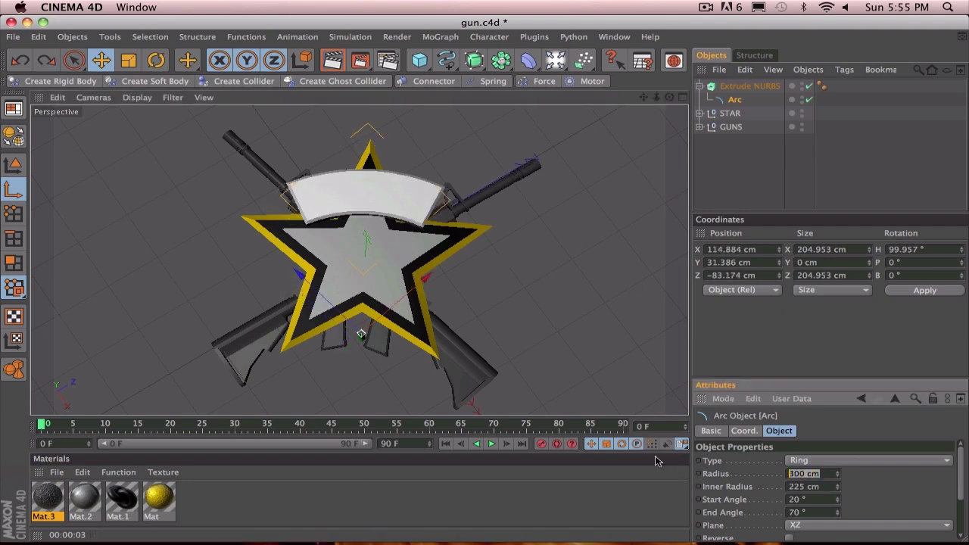
type("350")
key("Return")
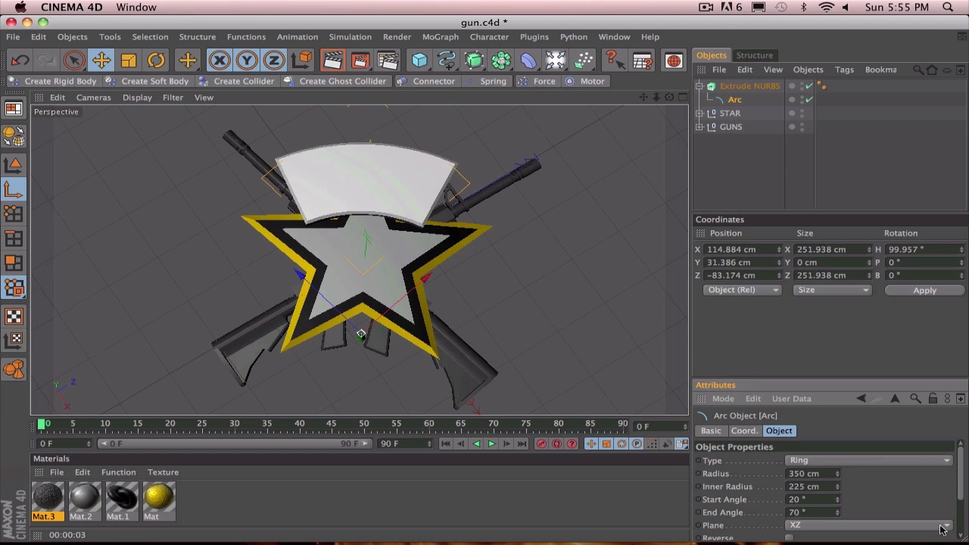
left_click(822, 489)
type("300")
key("Return")
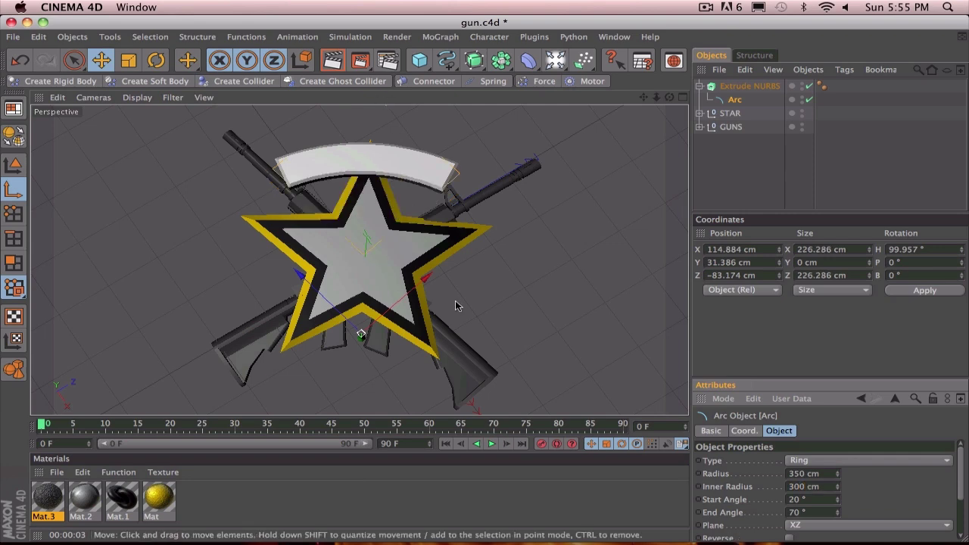
Set the arc's inner radius to 275 cm to widen the banner
left_click_drag(823, 488, 700, 460)
key("BackSpace")
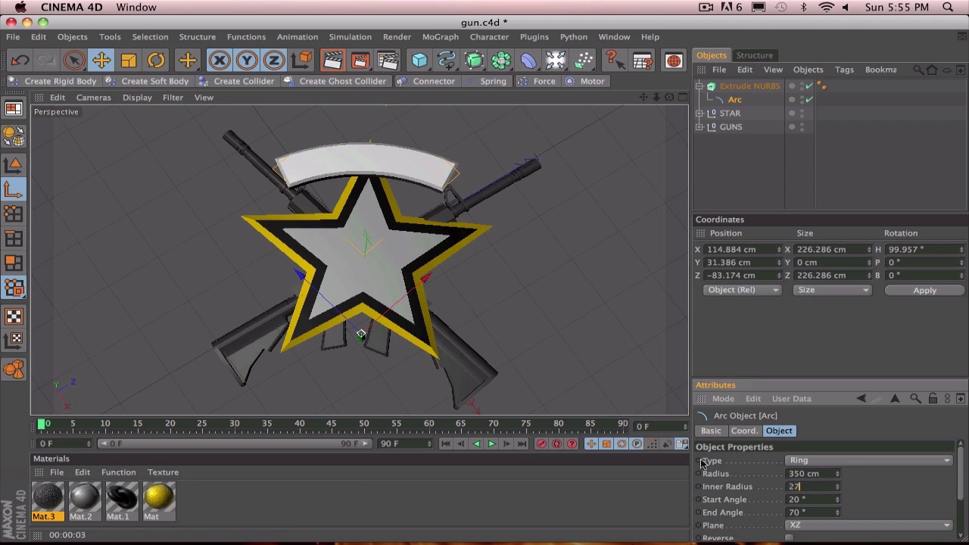
type("275")
key("Return")
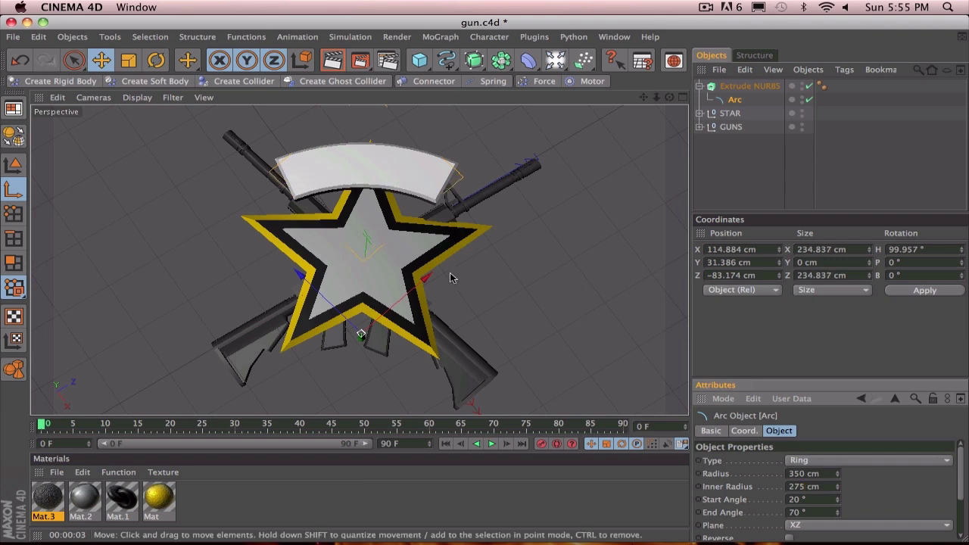
Move the arc down across the middle of the star, to about X 245 cm, Y 31.5 cm and Z −174 cm
left_click_drag(425, 283, 339, 353)
left_click_drag(213, 348, 295, 424)
scroll(432, 275, "down", 3)
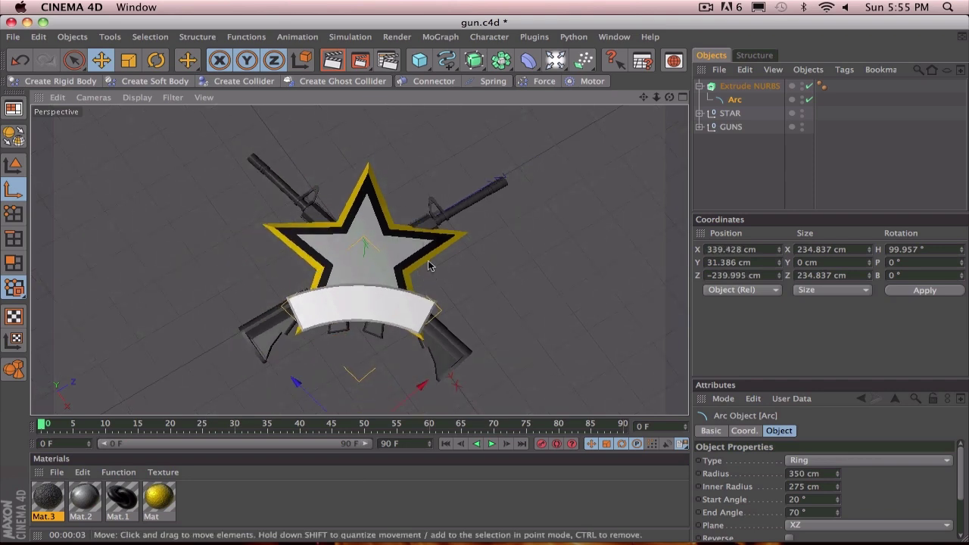
left_click_drag(435, 374, 373, 373)
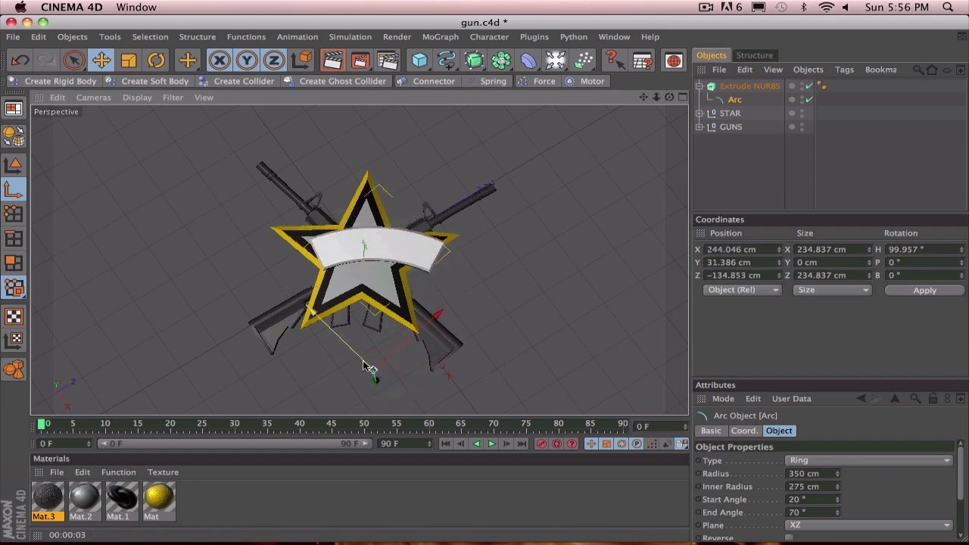
left_click_drag(439, 314, 427, 325)
left_click_drag(347, 357, 344, 356)
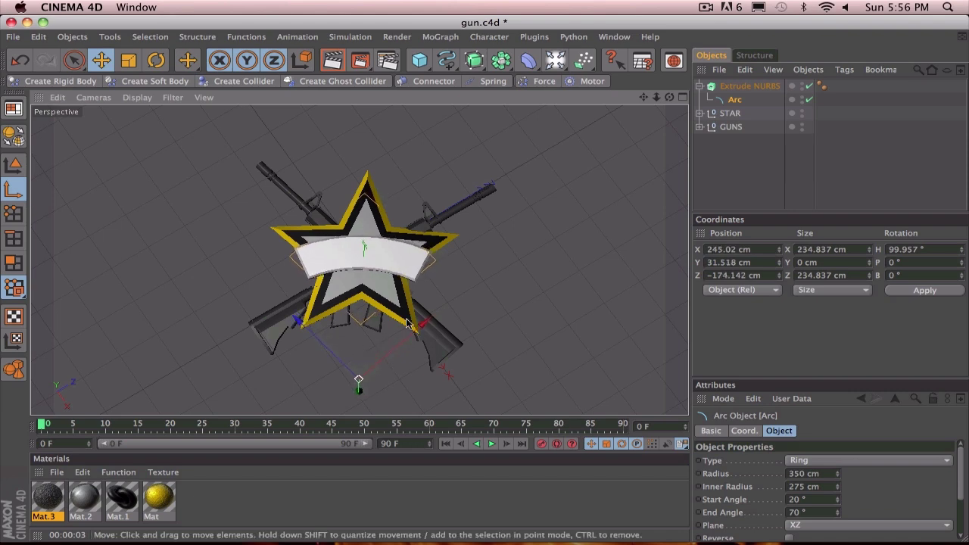
left_click_drag(465, 251, 448, 282, "alt")
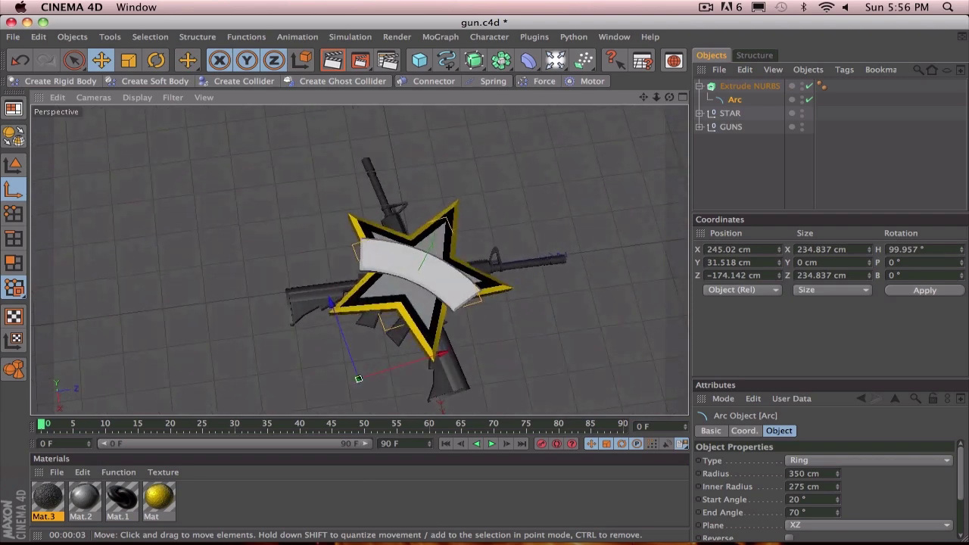
left_click_drag(519, 278, 494, 383, "alt")
left_click_drag(462, 295, 459, 291, "alt")
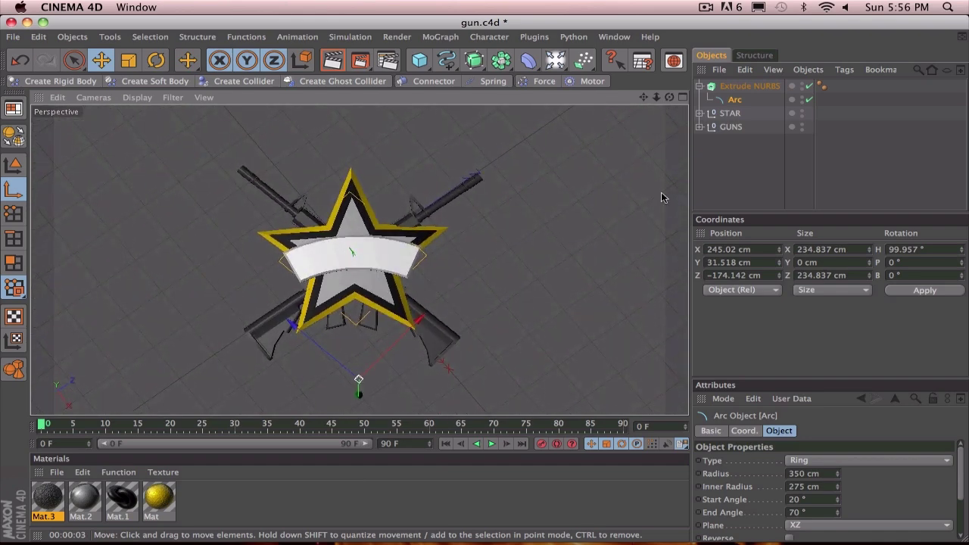
Collapse the Extrude NURBS hierarchy and rename the object "arc"
left_click(700, 86)
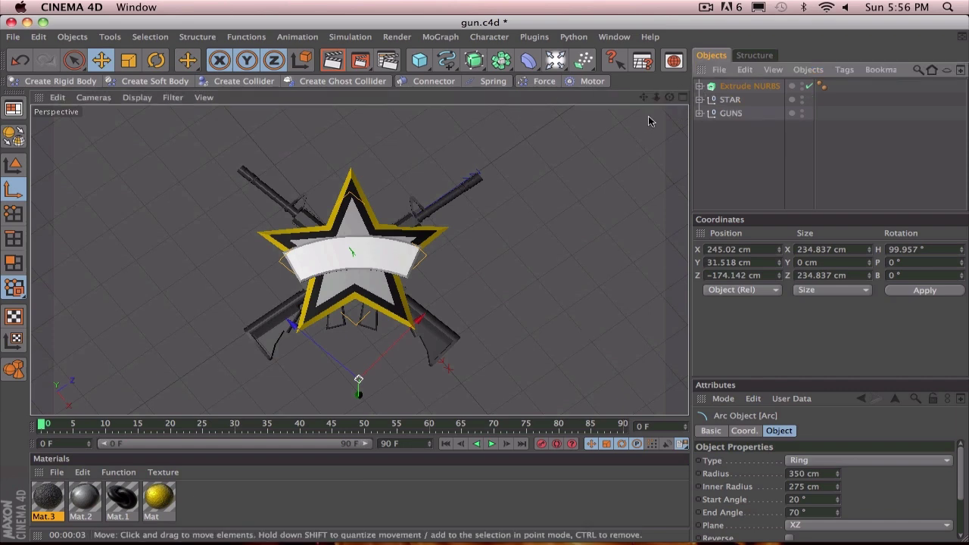
left_click(736, 88)
double_click(739, 87)
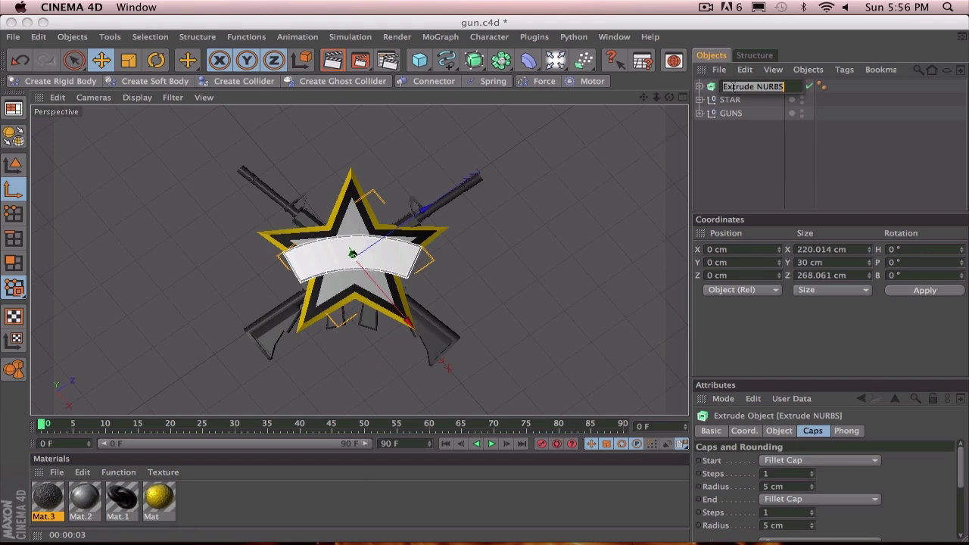
type("a")
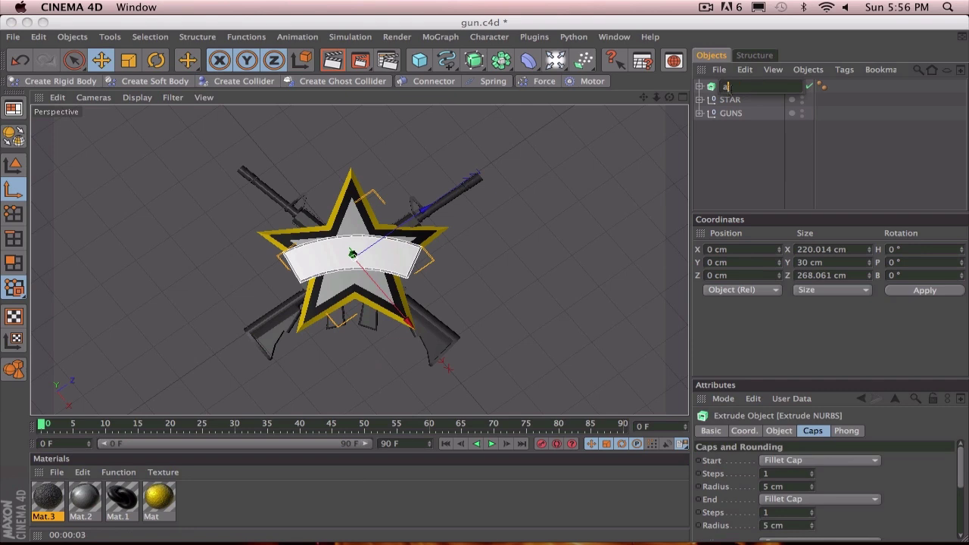
type("rc")
key("Return")
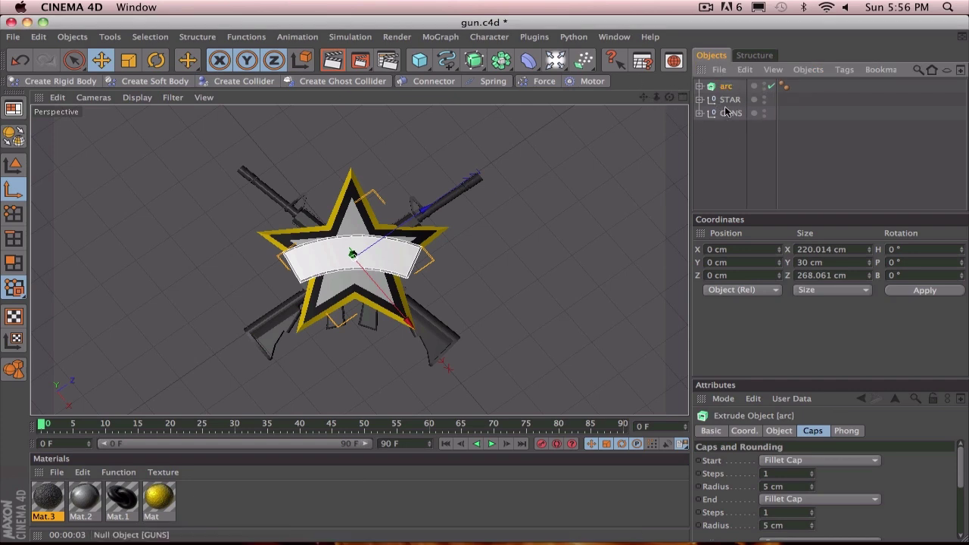
Switch to the Rangerslogosp.png reference image to examine the banner's colours and lettering, and return to the model
key("F3")
left_click(461, 386)
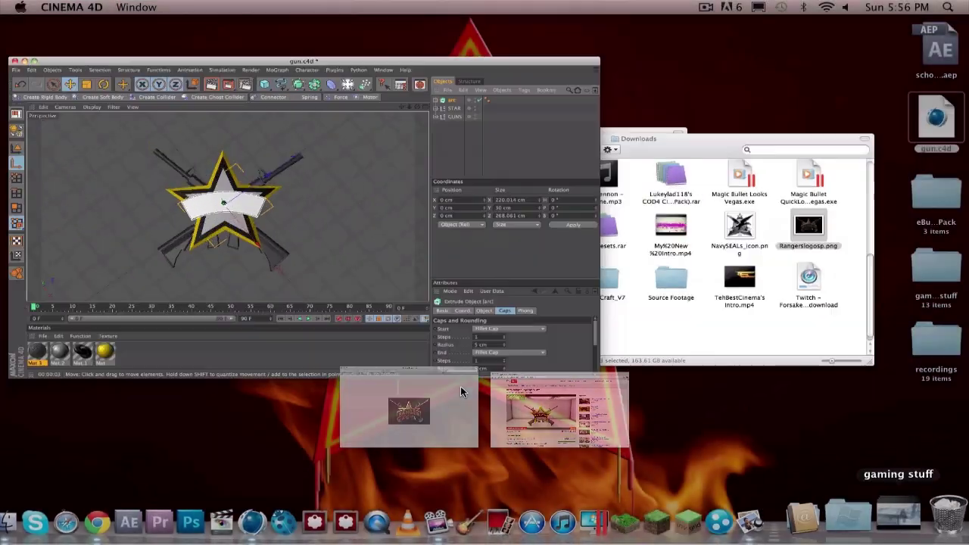
left_click(455, 392)
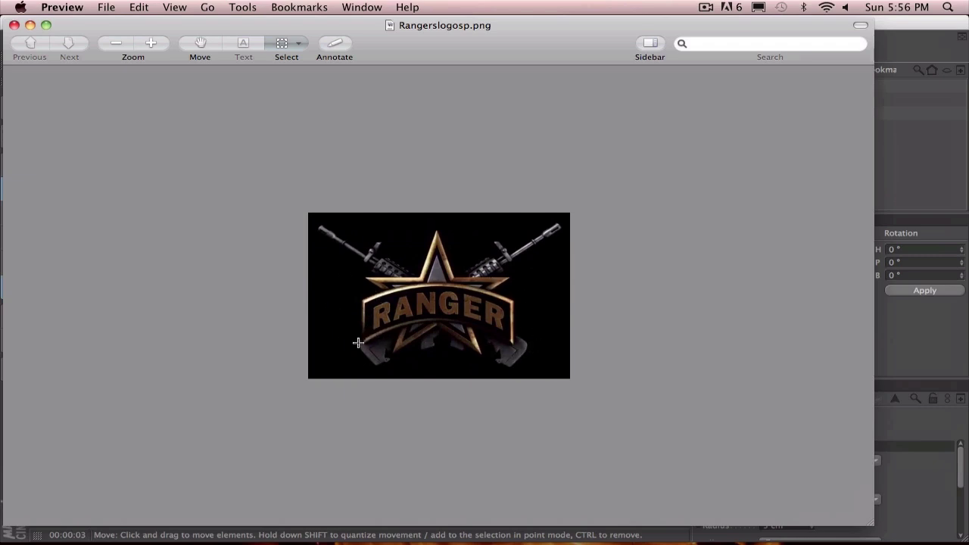
left_click(30, 25)
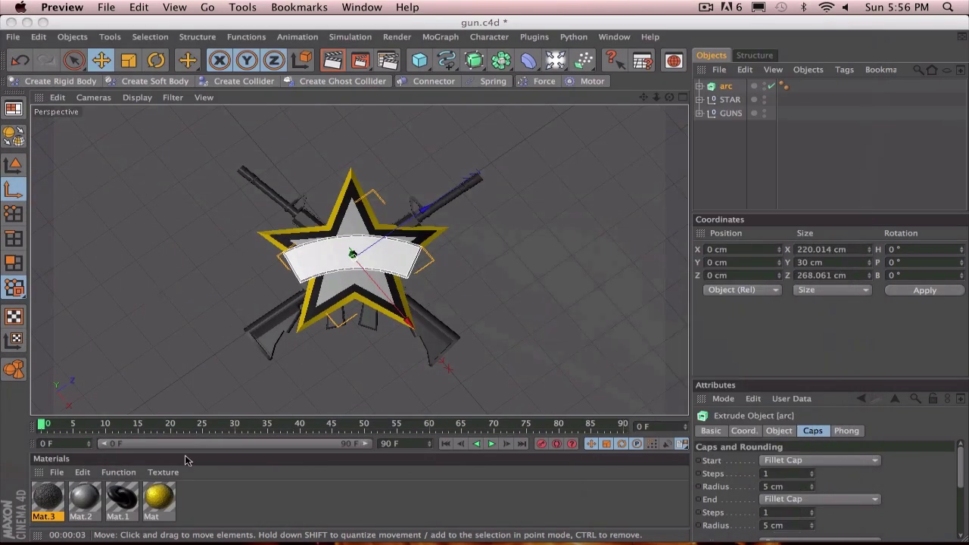
Apply the gold material Mat and the black material Mat.1 to the arc banner
left_click(156, 496)
left_click_drag(691, 159, 719, 85)
left_click_drag(115, 500, 728, 88)
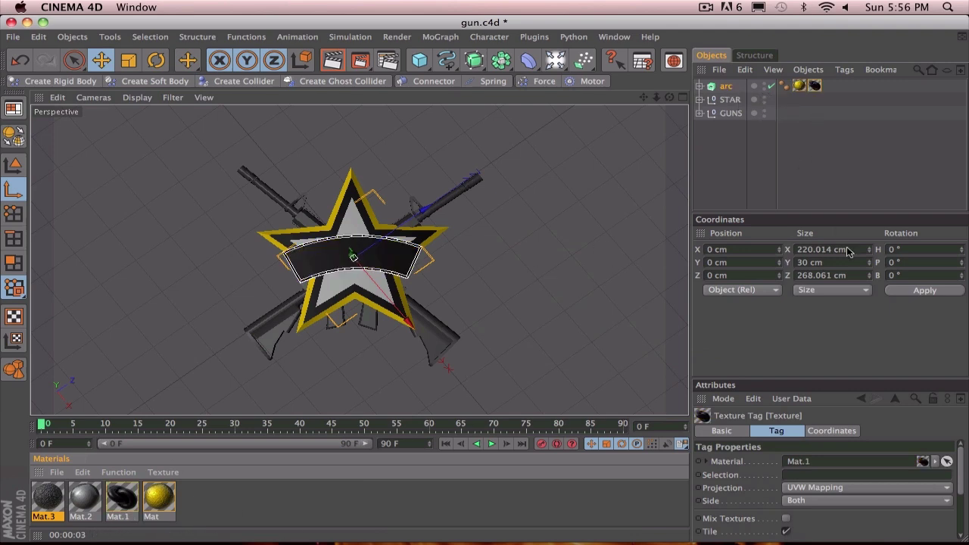
Try restricting the arc's Mat.1 texture to selection C1 and check which cap it covers
left_click(813, 474)
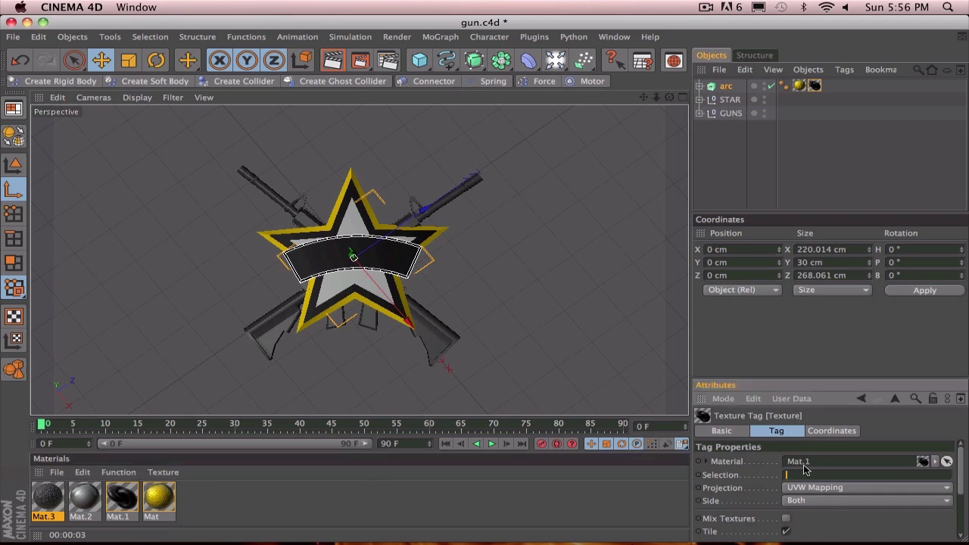
key("Return")
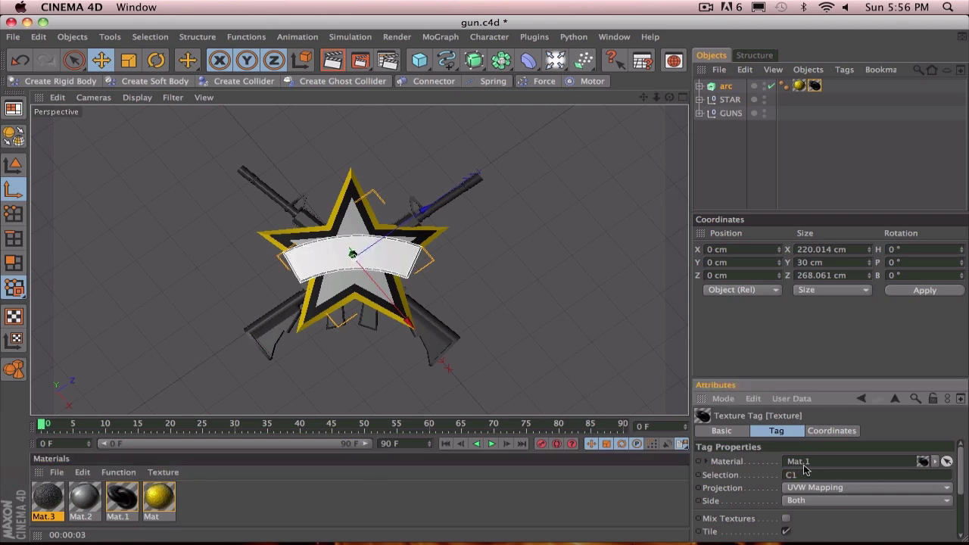
left_click_drag(471, 188, 359, 227, "alt")
scroll(472, 166, "up", 5)
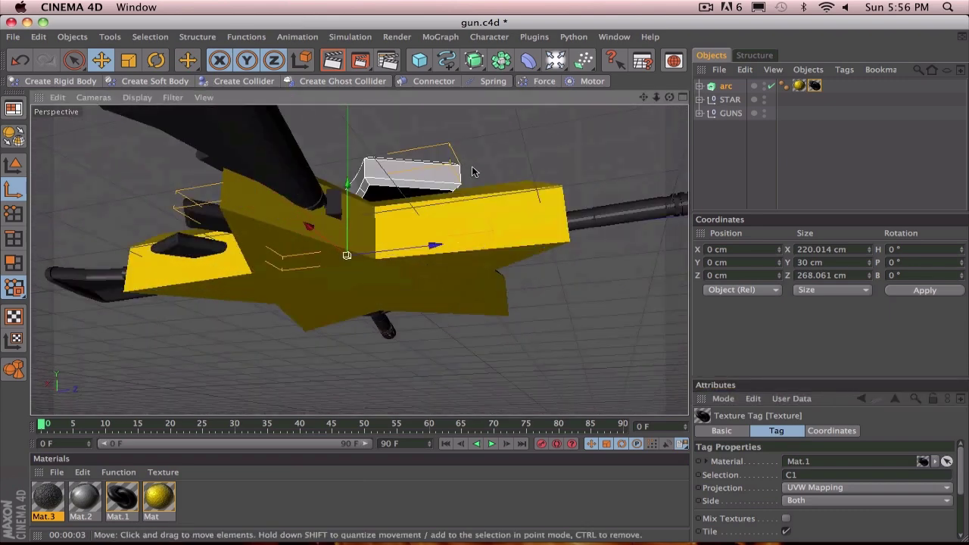
left_click_drag(441, 142, 441, 136, "alt")
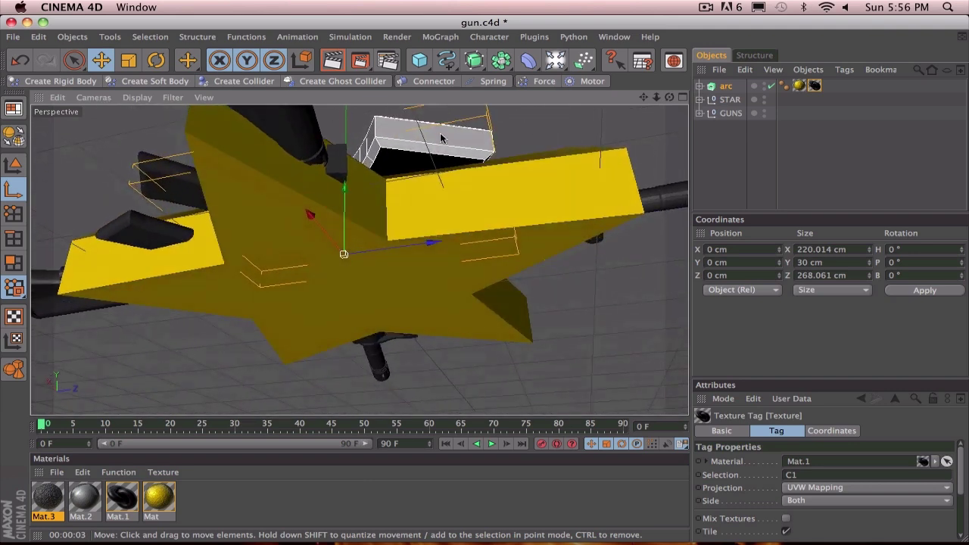
Restrict the arc's Mat.1 texture to the cap selection C2
left_click(865, 475)
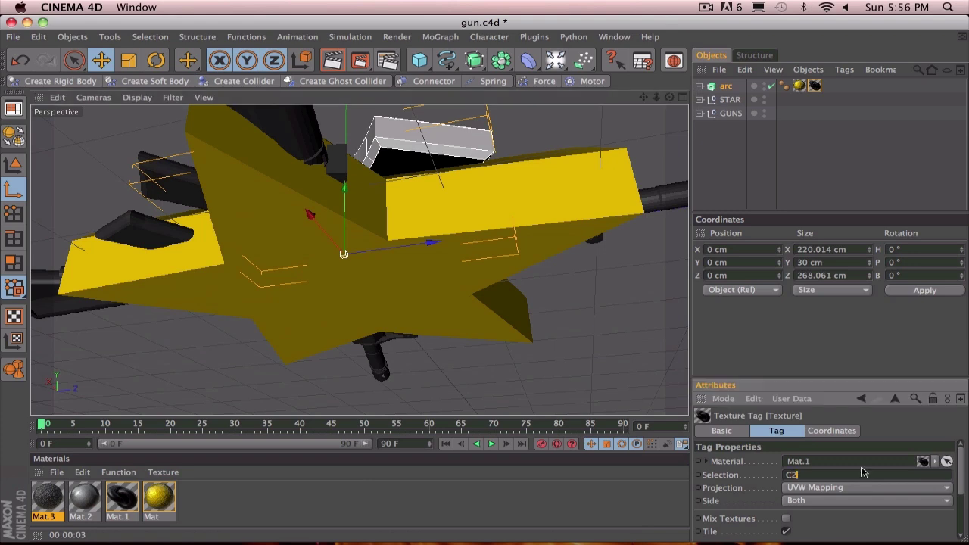
key("Return")
left_click_drag(550, 286, 545, 379, "alt")
left_click_drag(481, 210, 454, 205, "alt")
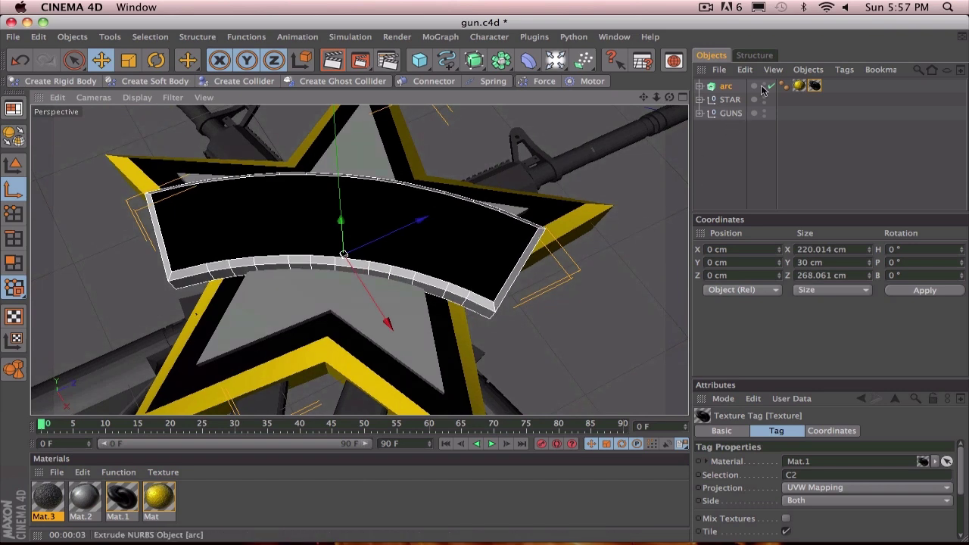
Check the arc's gold texture, clear the selection and inspect how both materials look together on the banner
left_click(798, 85)
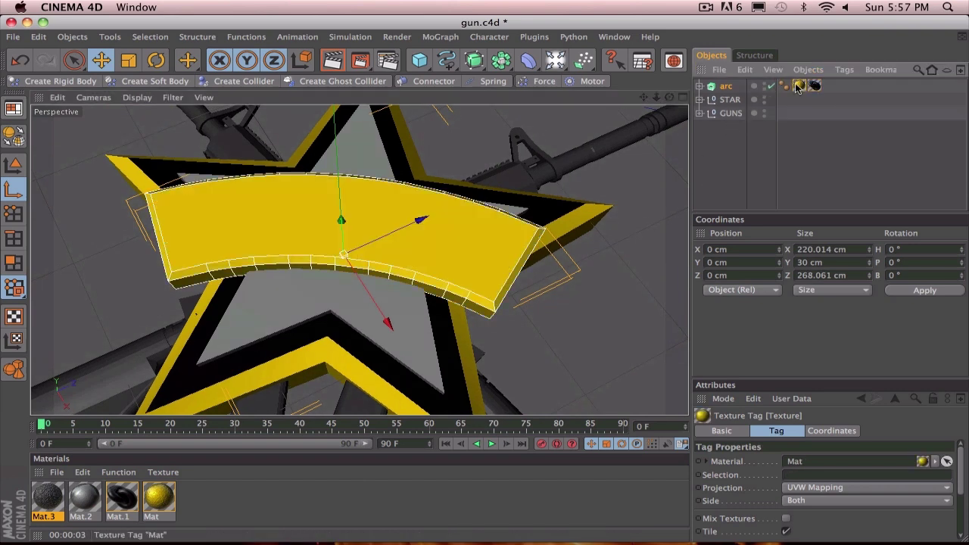
left_click(724, 88)
left_click(831, 156)
mouse_move(515, 196)
left_mouse_down("alt")
mouse_move(496, 242)
mouse_move(523, 296)
mouse_move(485, 262)
mouse_move(556, 258)
mouse_move(526, 235)
mouse_move(530, 201)
left_mouse_up("alt")
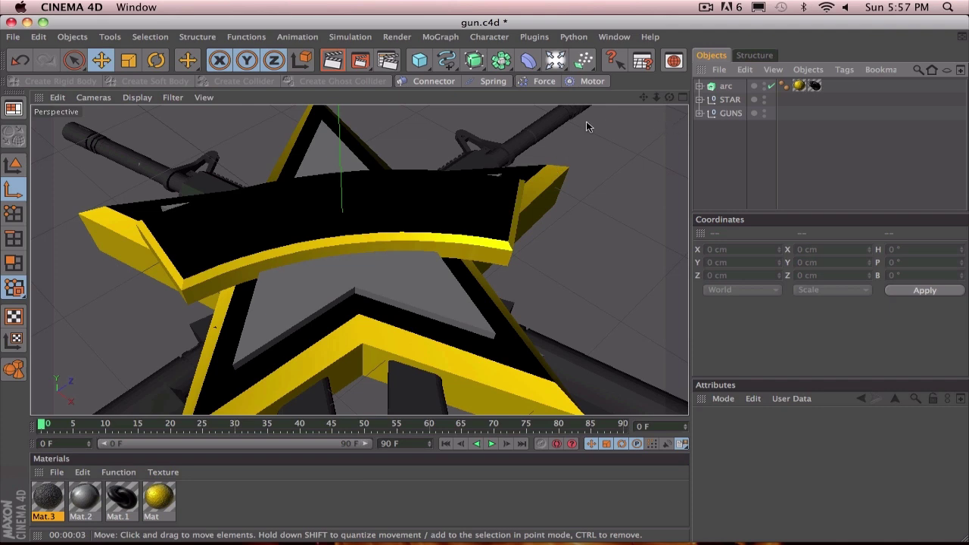
scroll(531, 166, "down", 4)
mouse_move(530, 166)
left_mouse_down("alt")
mouse_move(517, 187)
mouse_move(525, 174)
left_mouse_up("alt")
scroll(531, 167, "down", 4)
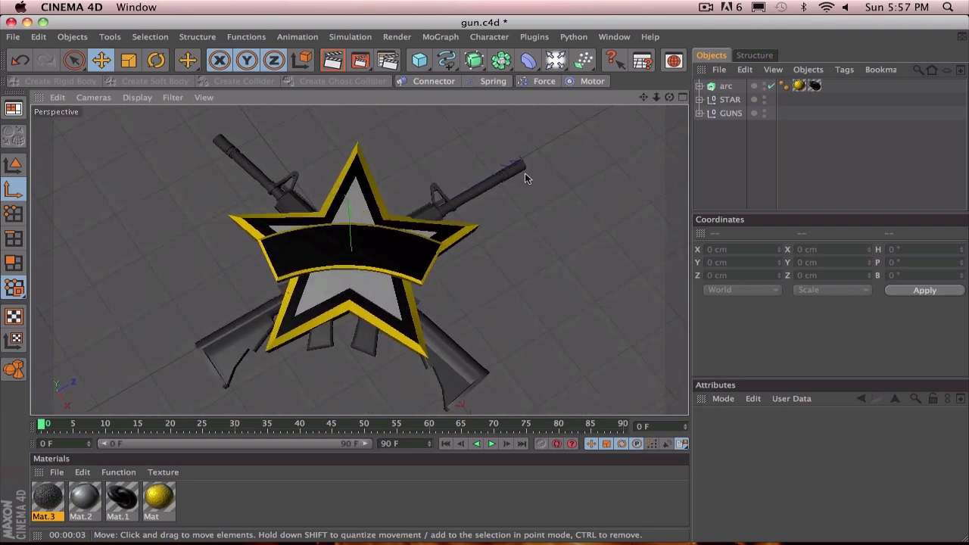
Duplicate the banner's Arc spline outside its Extrude NURBS and set the copy's type to Arc
left_click(700, 86)
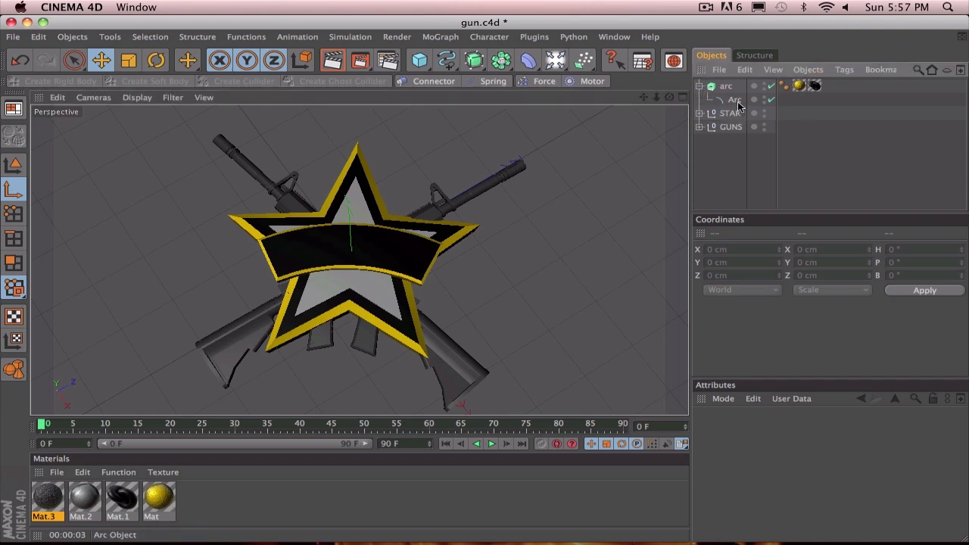
left_click(737, 102)
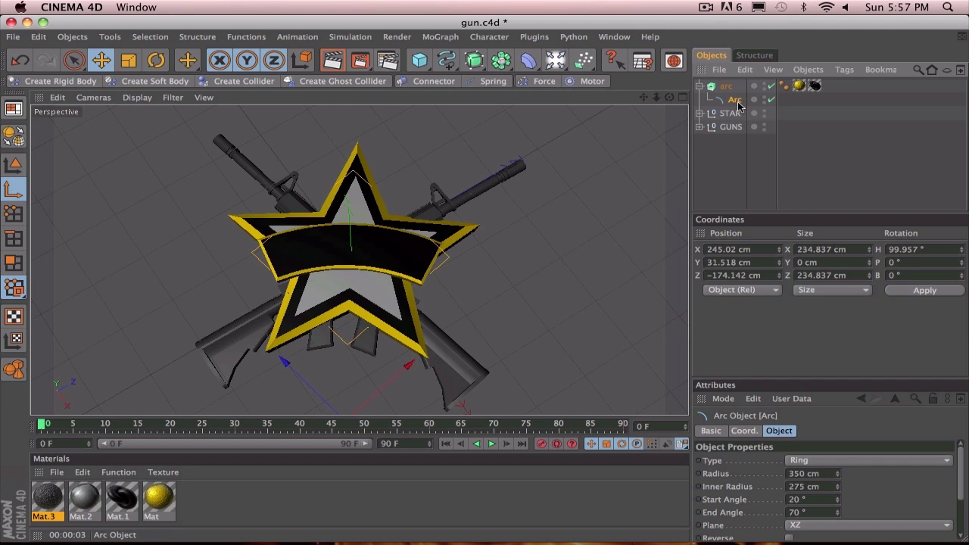
left_click_drag(739, 106, 725, 149)
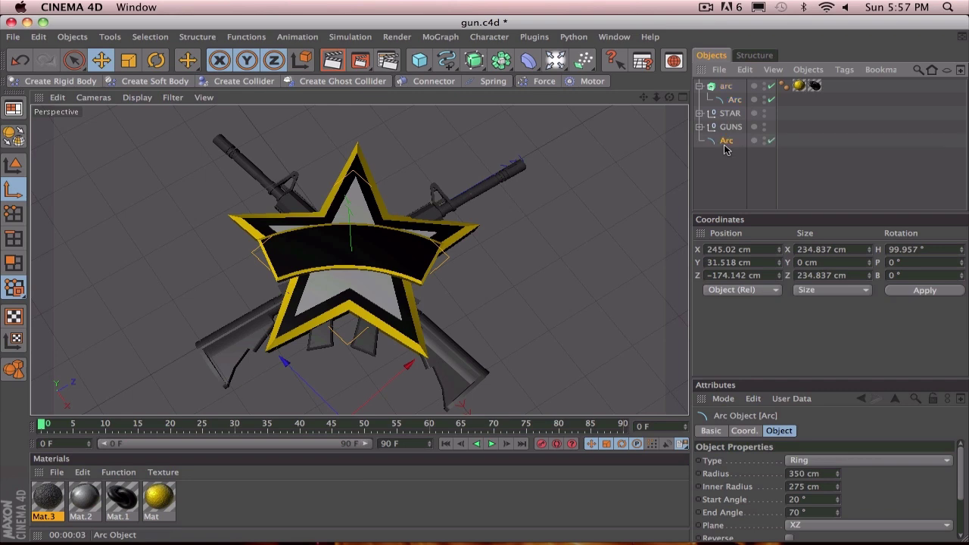
left_click(849, 463)
left_click(852, 472)
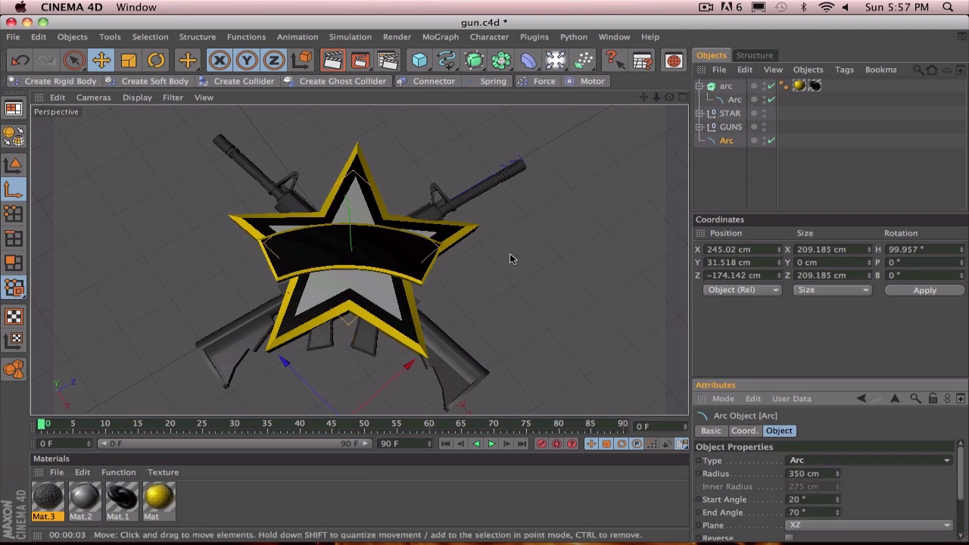
Raise the duplicate Arc spline above the banner to about Y 68 cm
scroll(511, 259, "down", 1)
left_click_drag(512, 238, 405, 160, "alt")
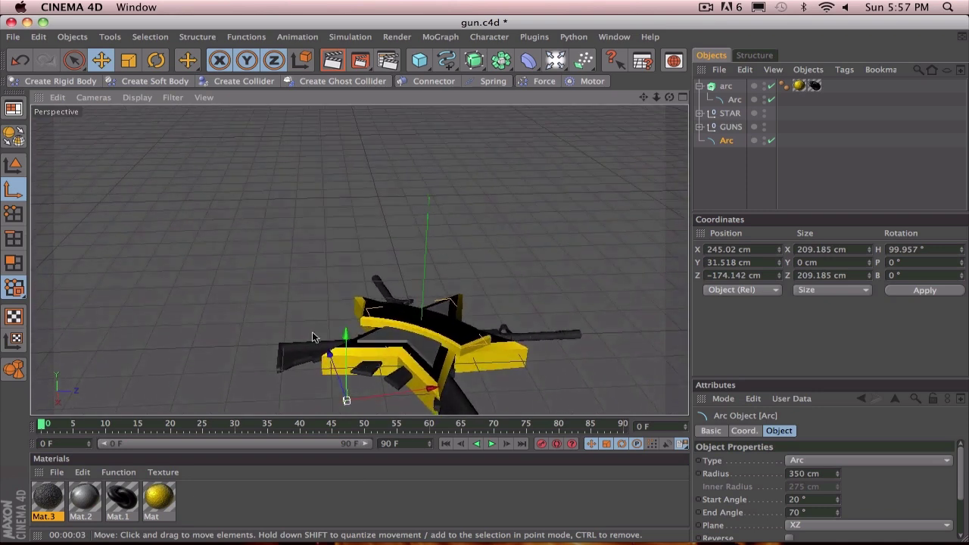
left_click_drag(348, 365, 347, 352)
left_click_drag(498, 221, 587, 297, "alt")
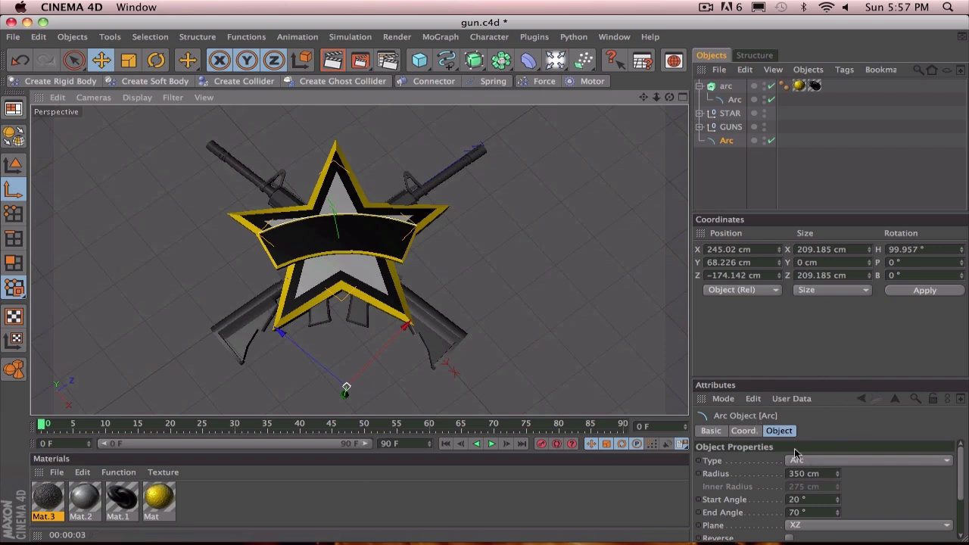
Try radii of 325, 300 and 310 cm on the duplicate Arc spline to centre it on the banner
left_click(825, 474)
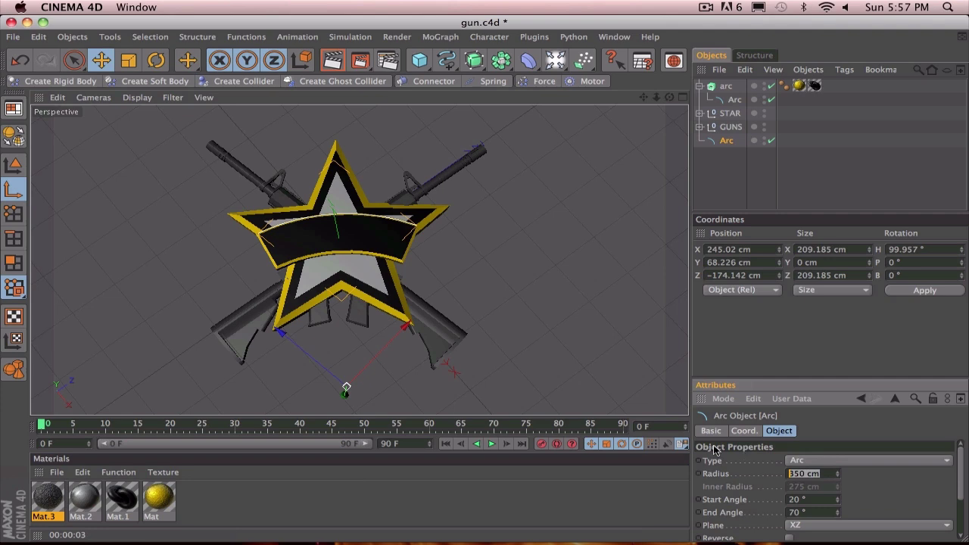
type("325")
key("Return")
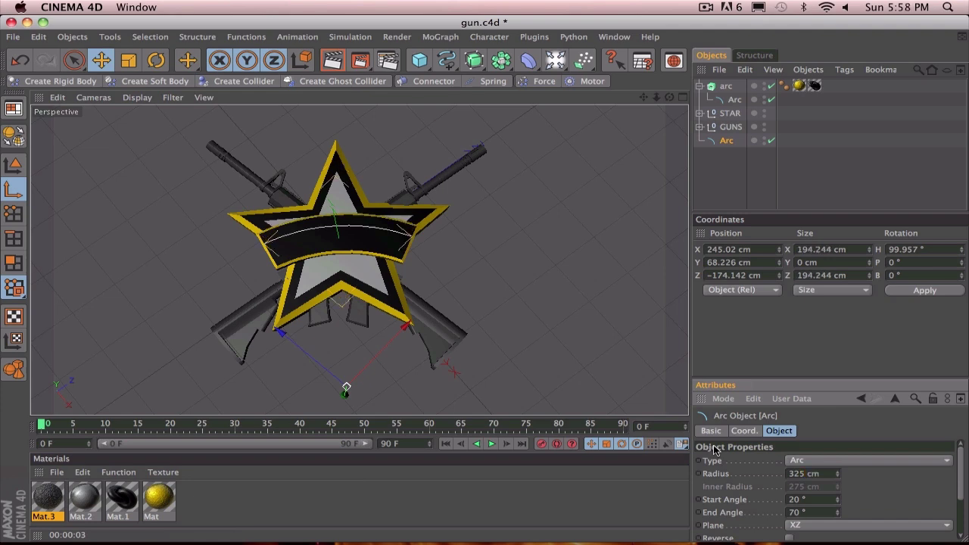
type("300")
key("Return")
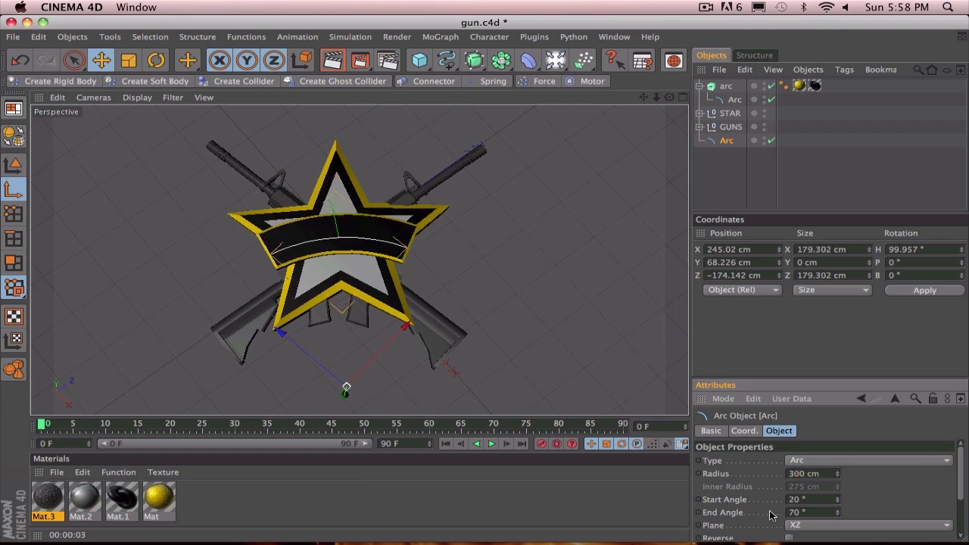
type("12")
key("Return")
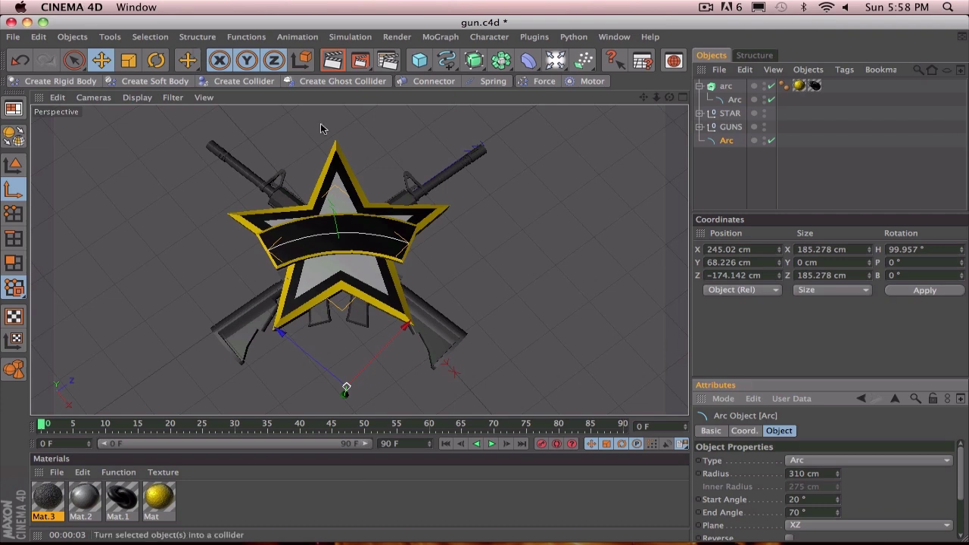
Collapse the banner's hierarchy and set the duplicate Arc spline's radius to 312 cm
left_click(703, 183)
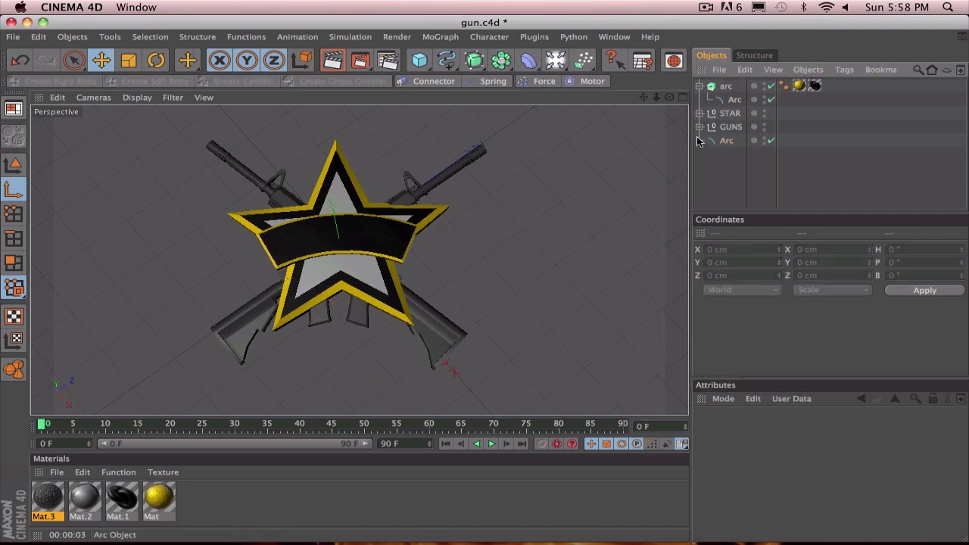
left_click(700, 86)
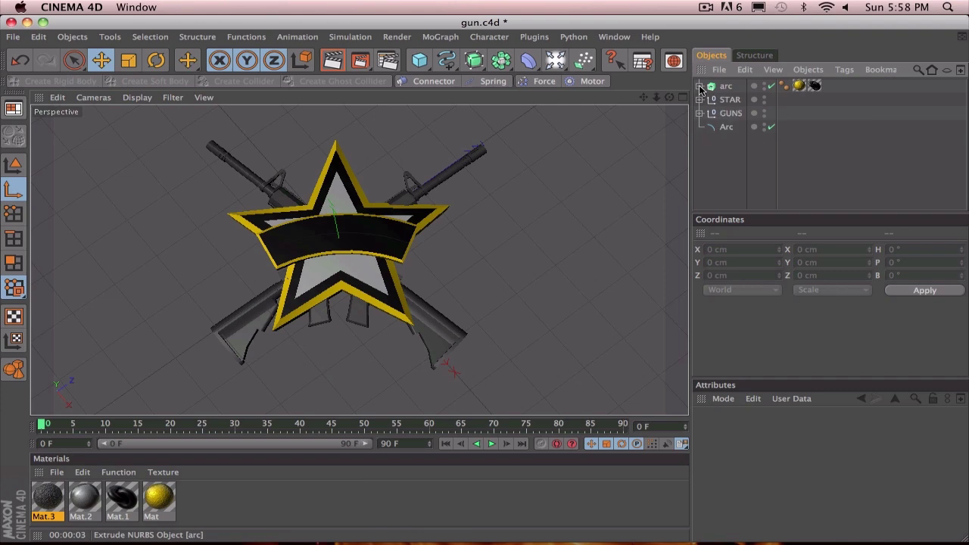
left_click(726, 129)
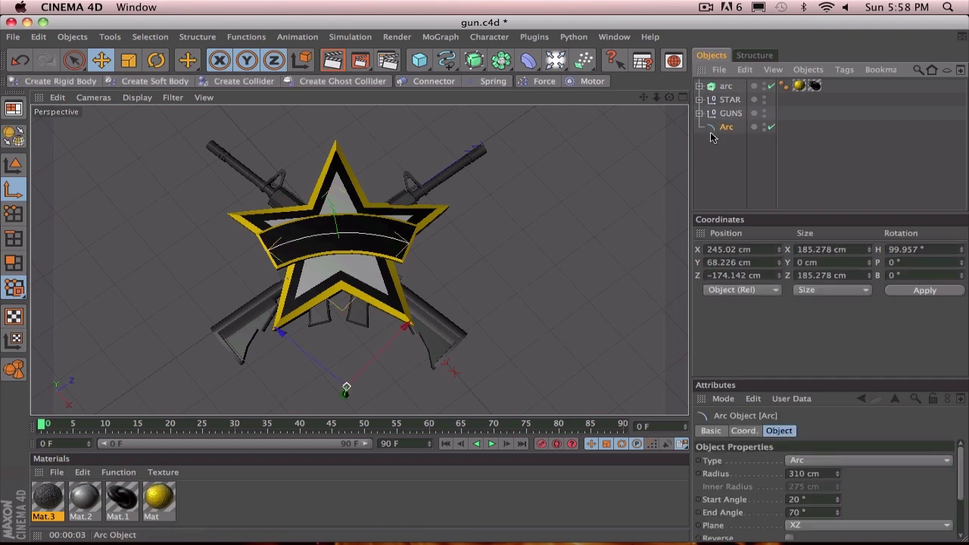
left_click(806, 473)
key("BackSpace")
type("2")
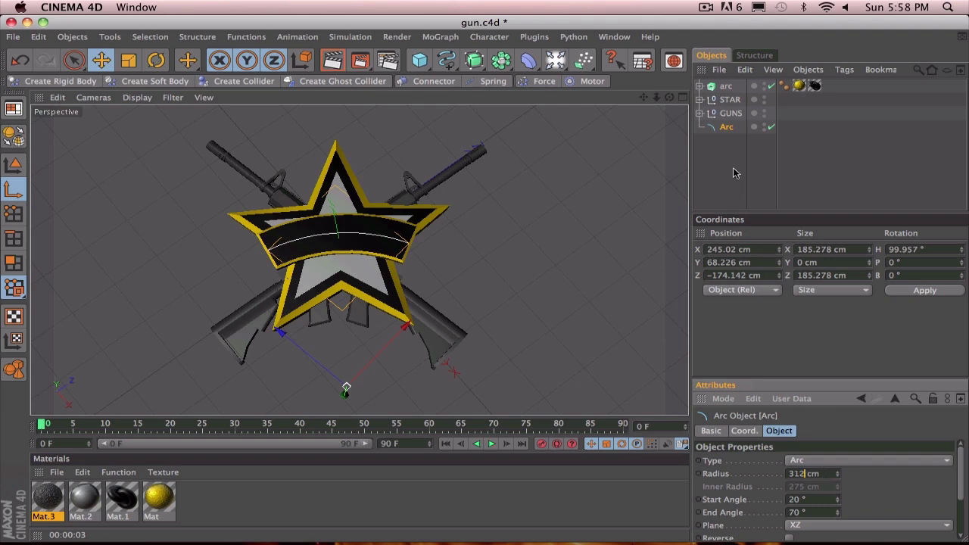
left_click(734, 169)
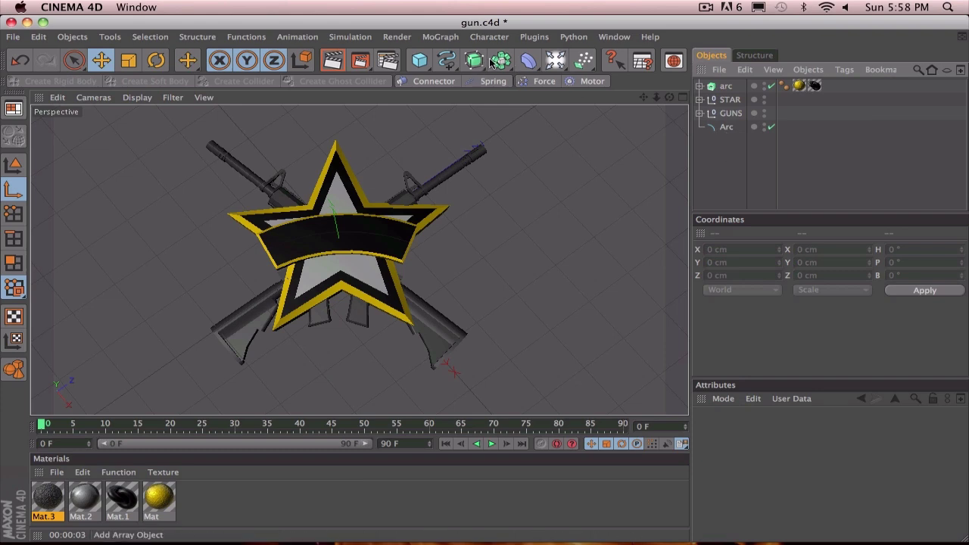
Add a MoText object and set its depth to 15
left_click(447, 37)
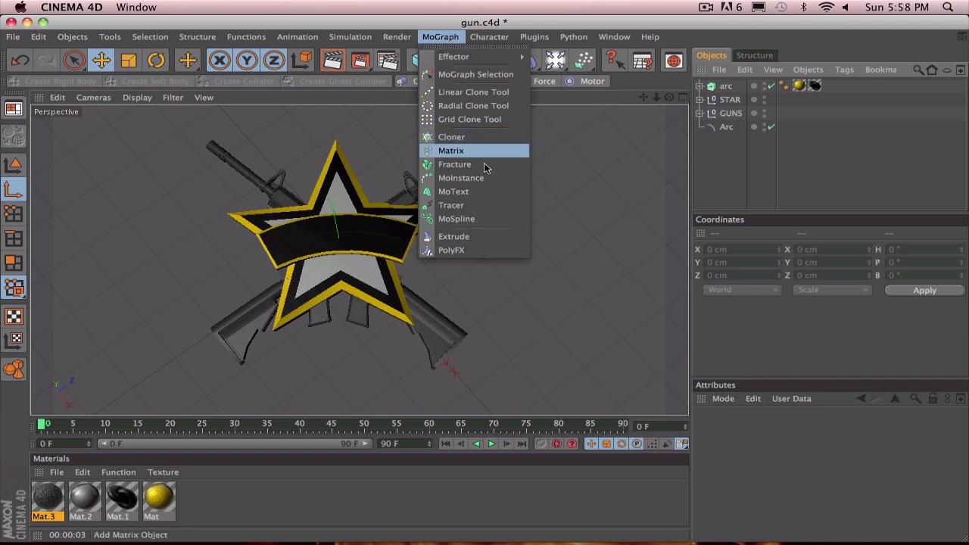
left_click(477, 191)
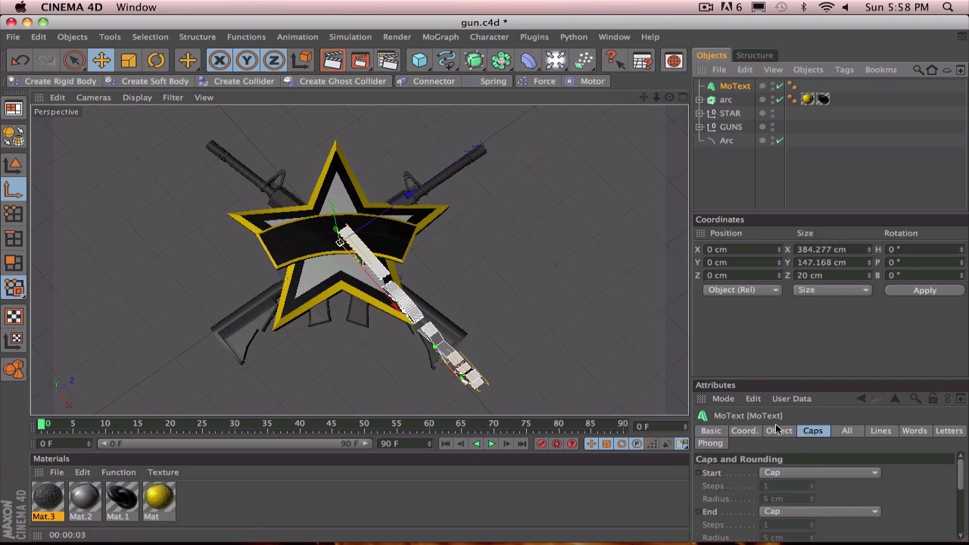
left_click(791, 437)
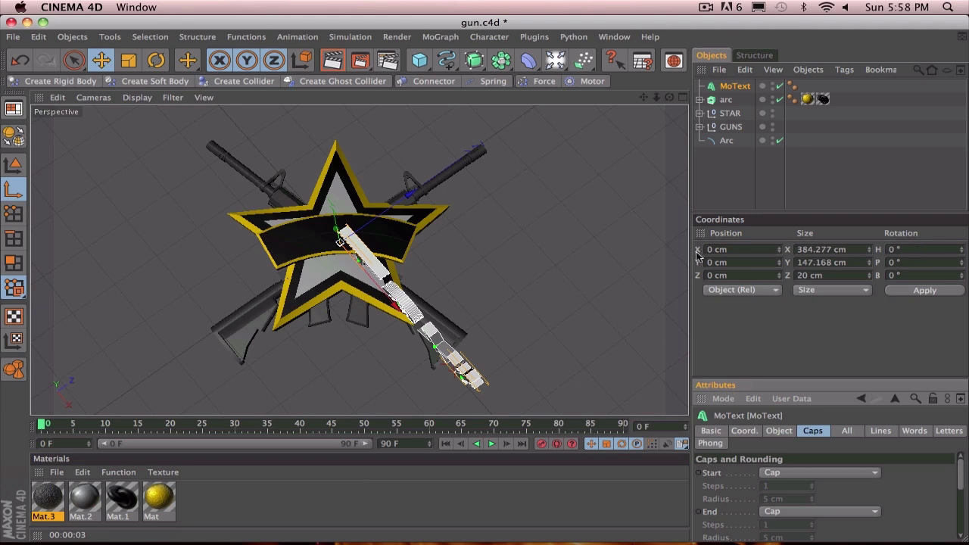
left_click(775, 429)
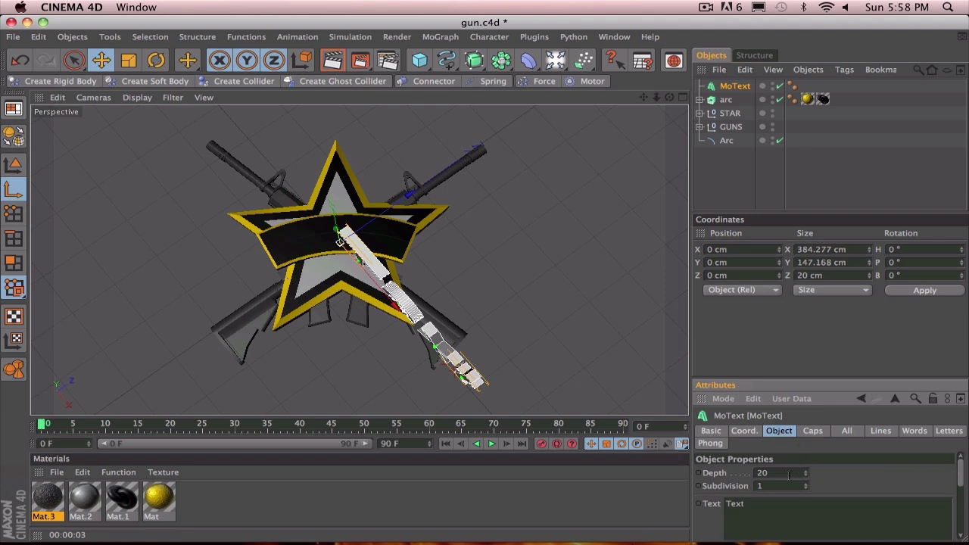
type("15")
key("Return")
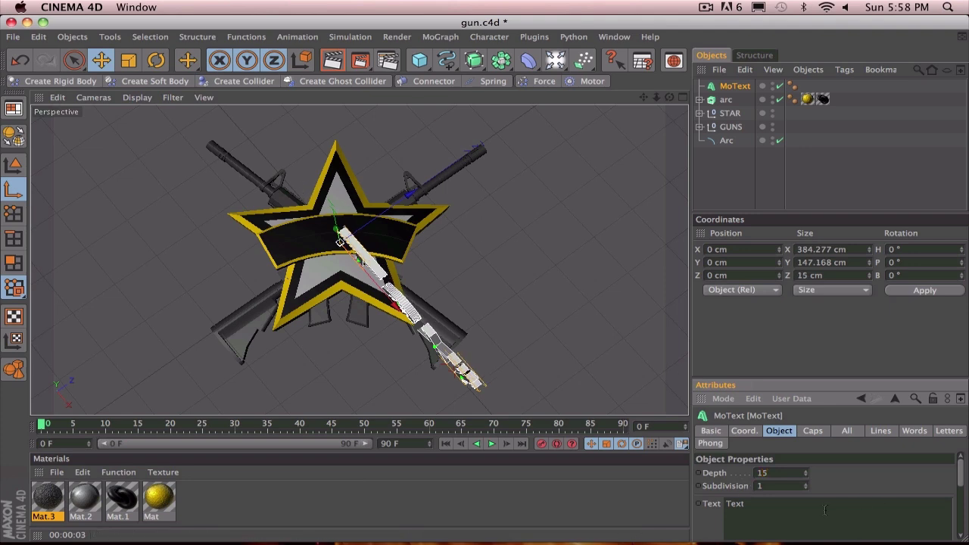
Set the MoText's alignment to Middle and its height to 125 cm
left_click_drag(962, 483, 959, 501)
left_click(867, 505)
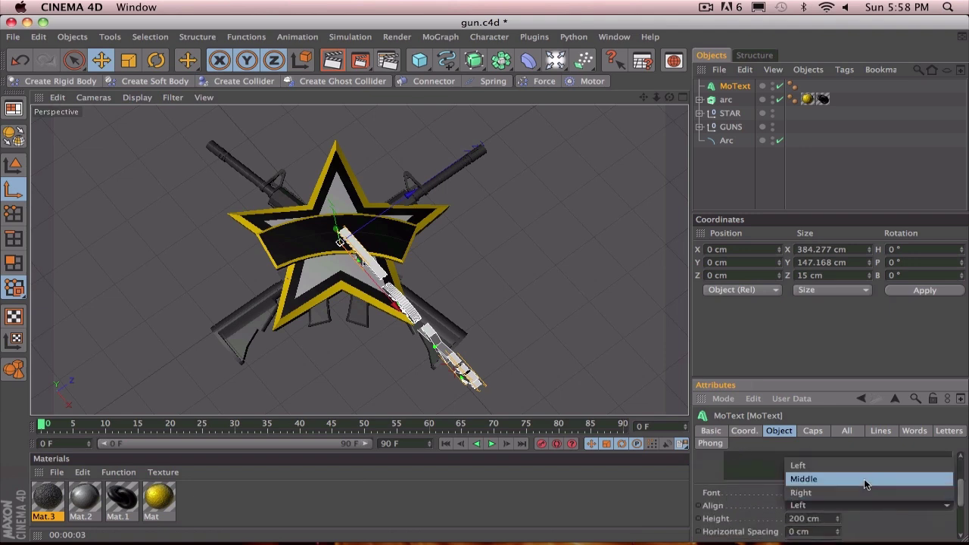
left_click(864, 479)
left_click(824, 519)
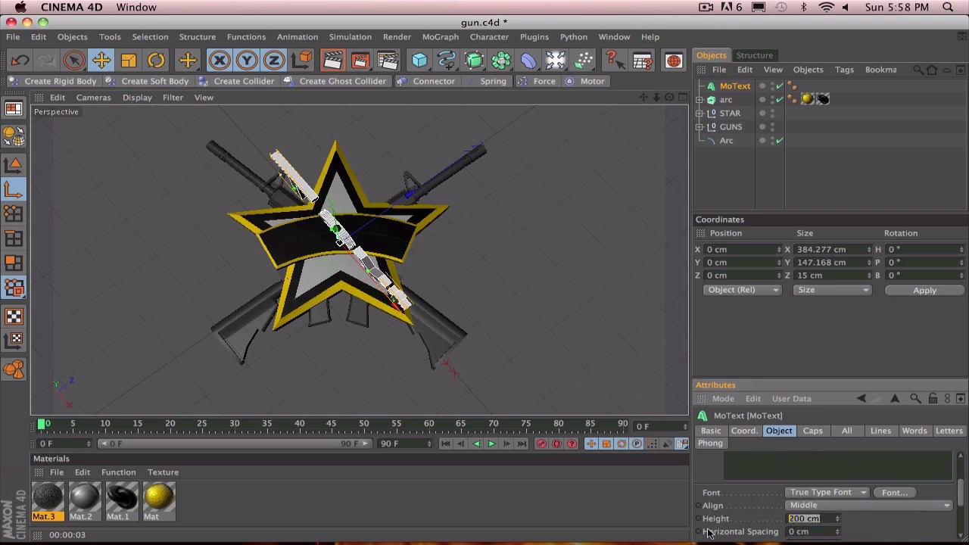
type("125")
key("Return")
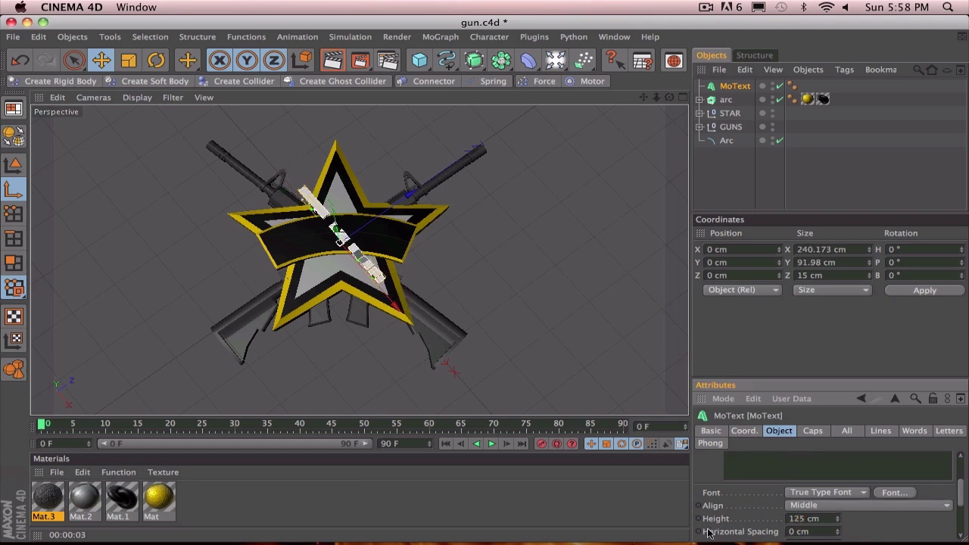
left_click(854, 502)
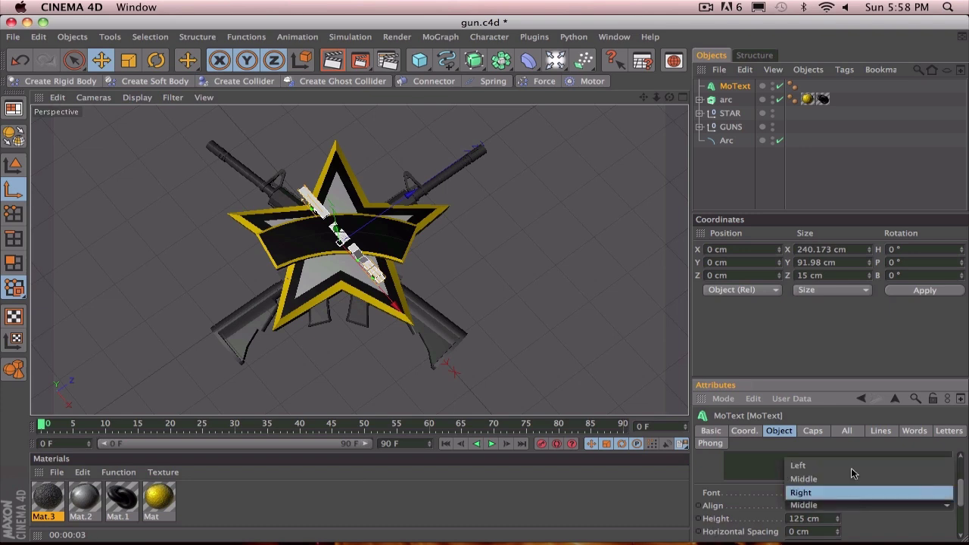
left_click(690, 475)
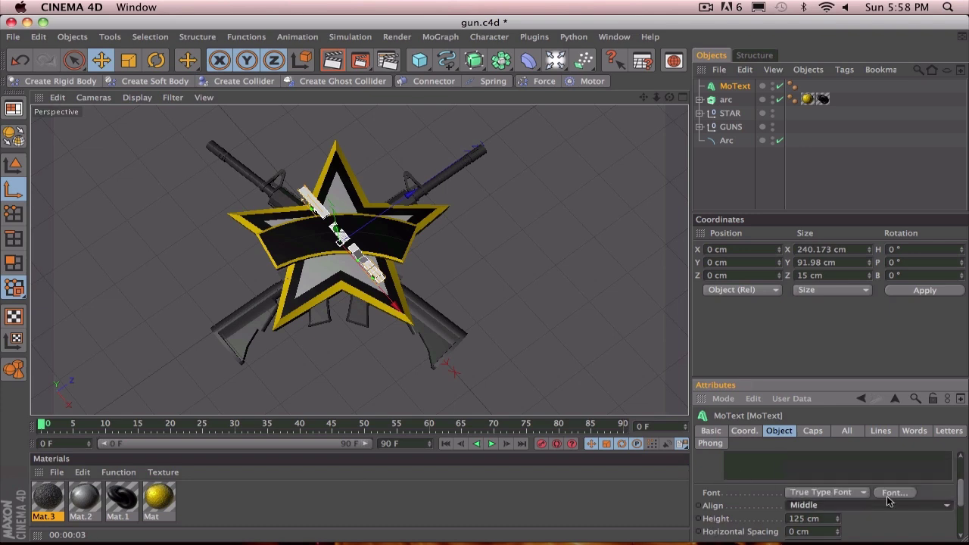
Change the MoText's font to Amsterdam Graffiti
scroll(488, 236, "up", 10)
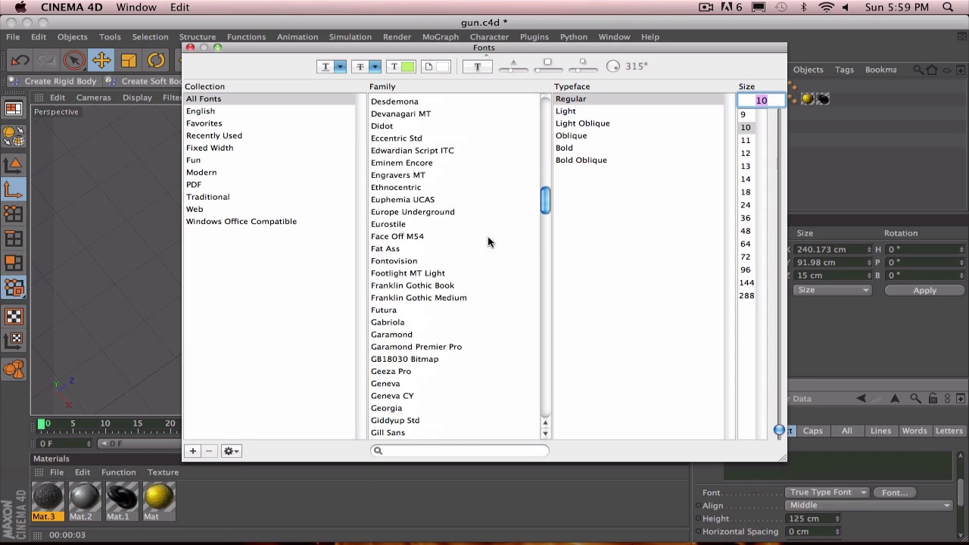
scroll(489, 219, "up", 5)
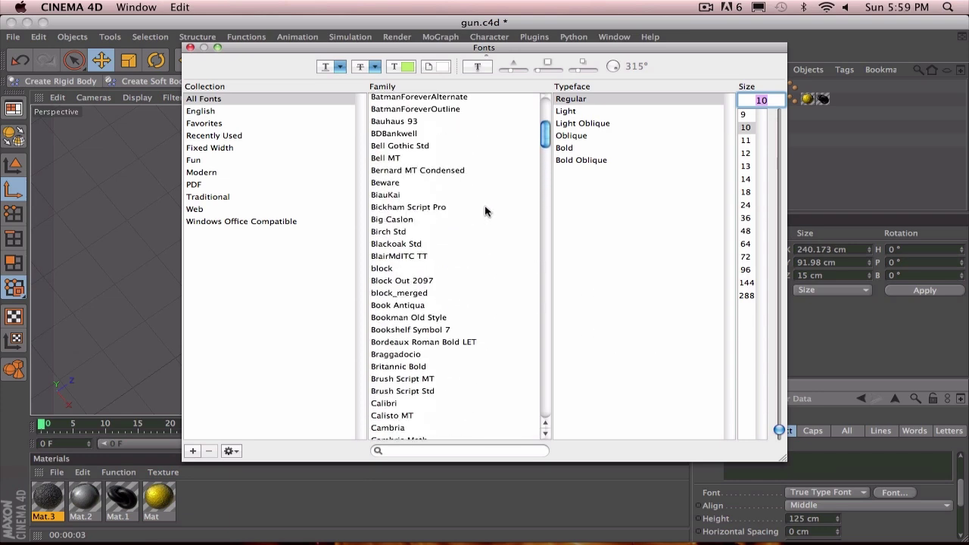
scroll(486, 213, "up", 4)
scroll(485, 212, "up", 3)
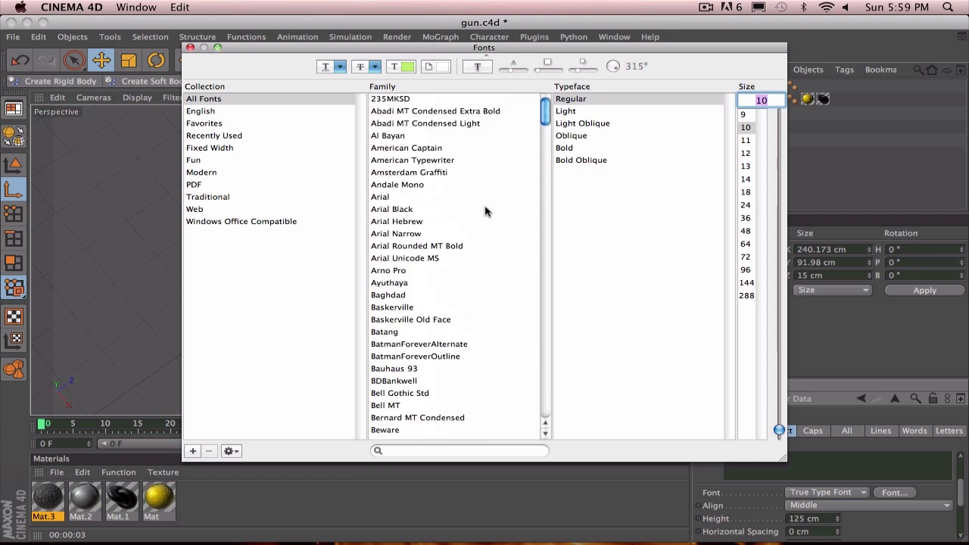
left_click(428, 174)
left_click(428, 172)
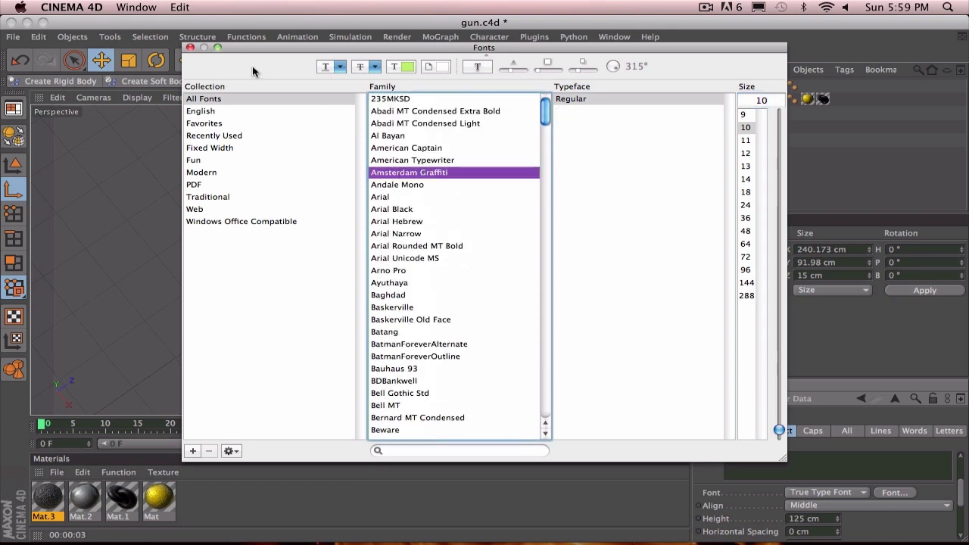
left_click(190, 47)
Raise the MoText above the emblem to about Y 93 cm and set its horizontal spacing to 2 cm
left_click_drag(325, 250, 339, 137, "alt")
left_click_drag(447, 200, 428, 218, "alt")
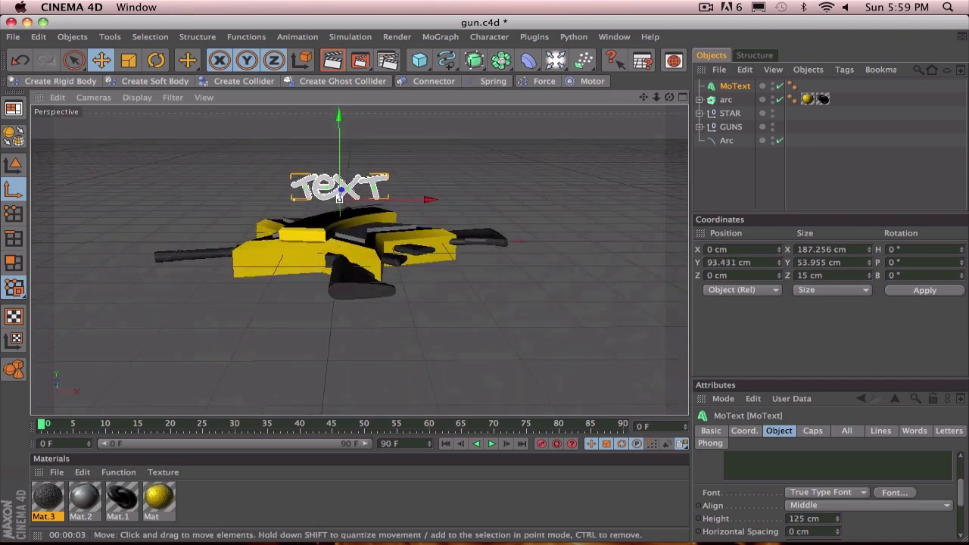
left_click(812, 532)
type("2")
key("Return")
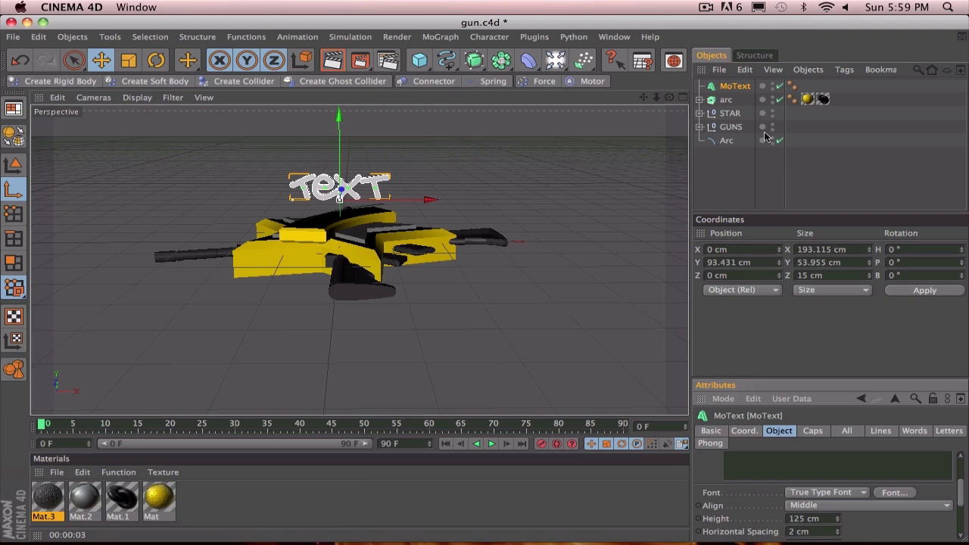
left_click(739, 176)
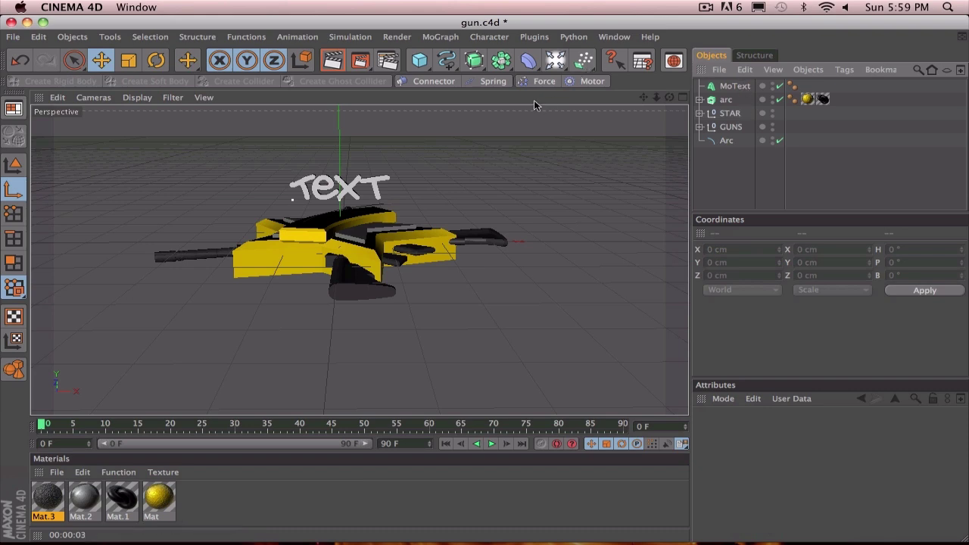
Rotate the MoText to a pitch of -90° so it lies flat above the banner
left_click(739, 86)
key("r")
left_click_drag(357, 194, 342, 133)
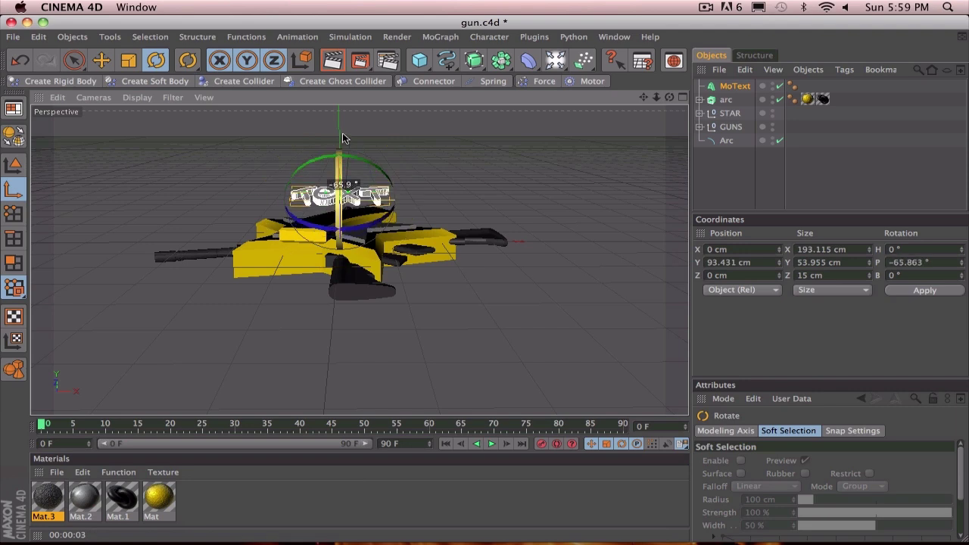
double_click(927, 262)
type("-90")
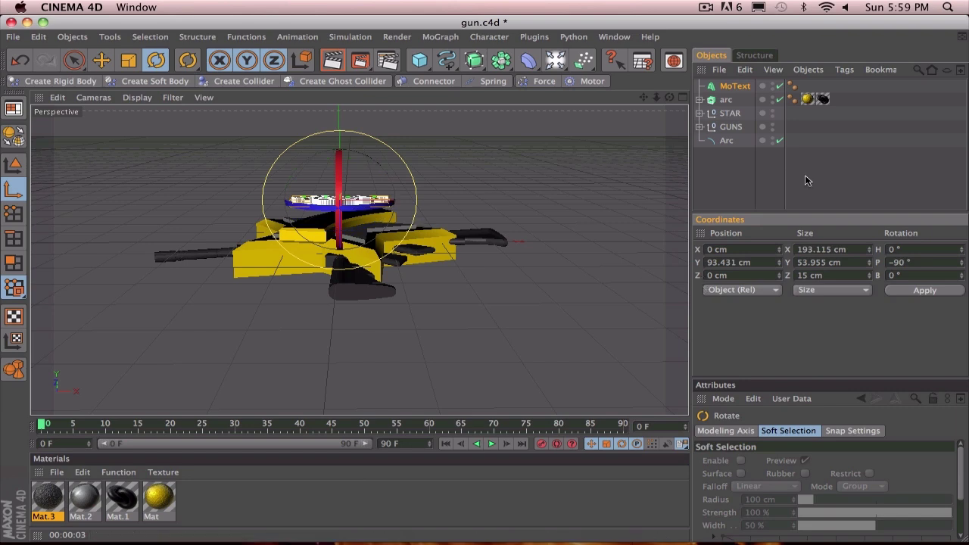
left_click(735, 161)
Add a Spline Wrap deformer and make it a child of the MoText object
left_click(723, 86)
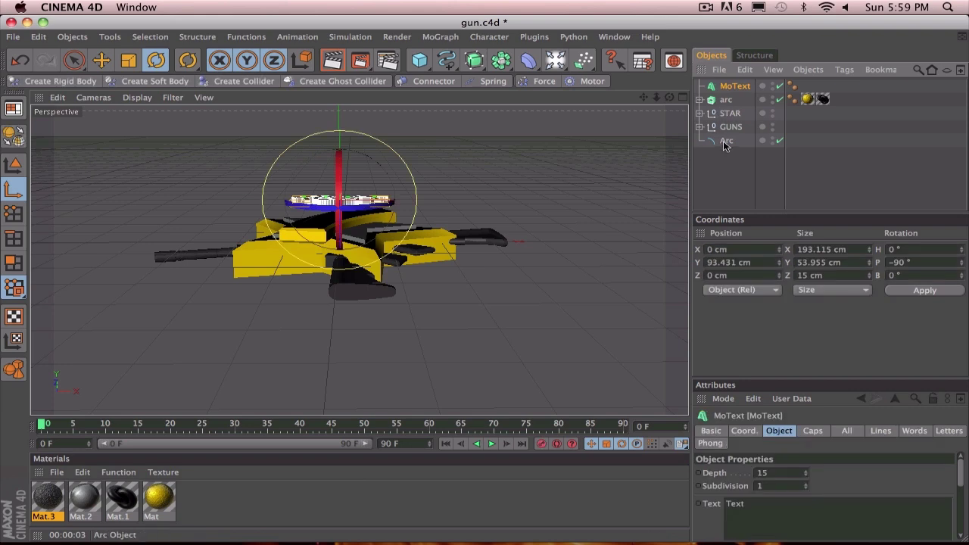
left_click(725, 142)
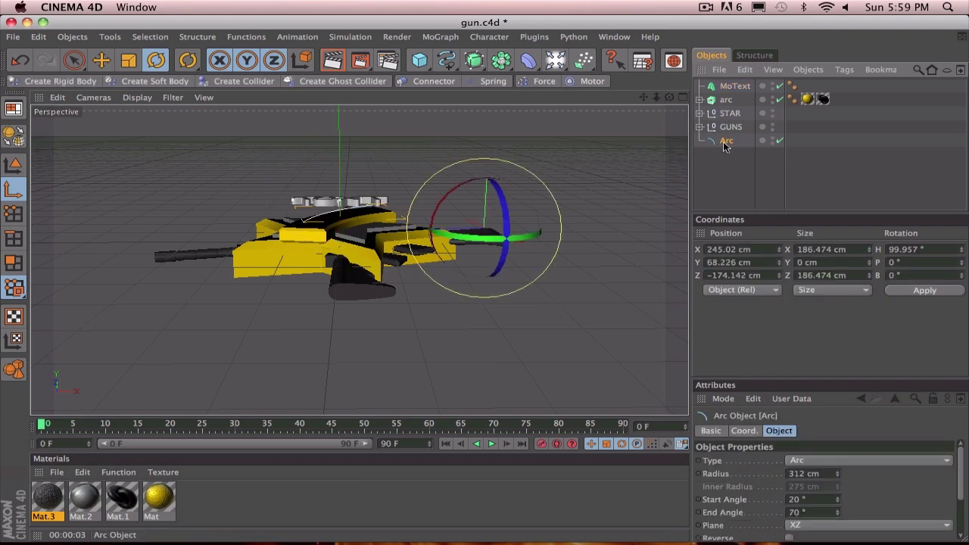
left_click(738, 87)
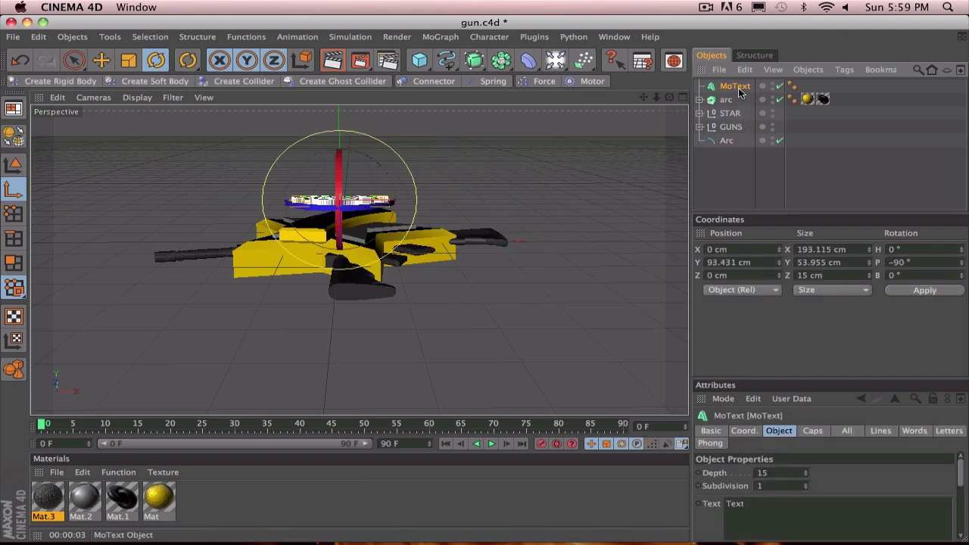
left_click(533, 63)
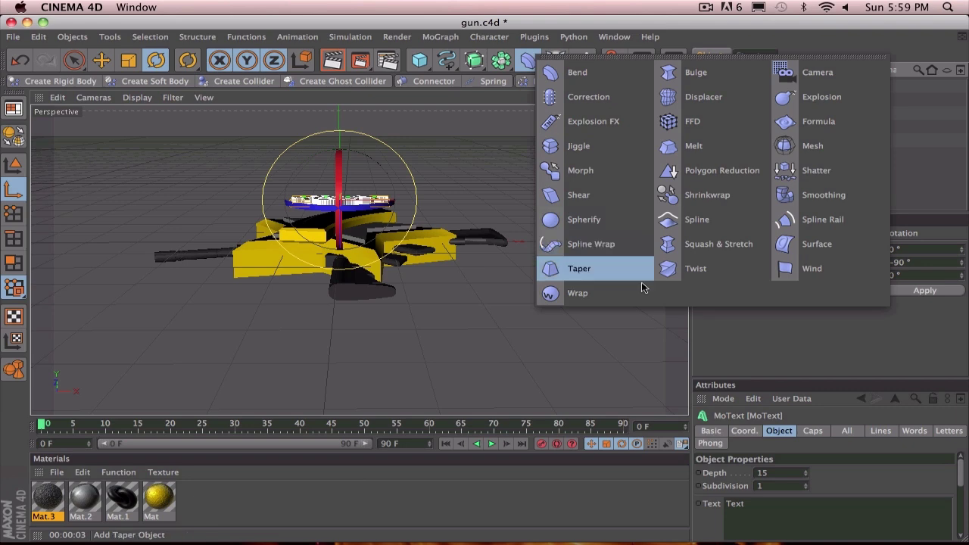
left_click(446, 60)
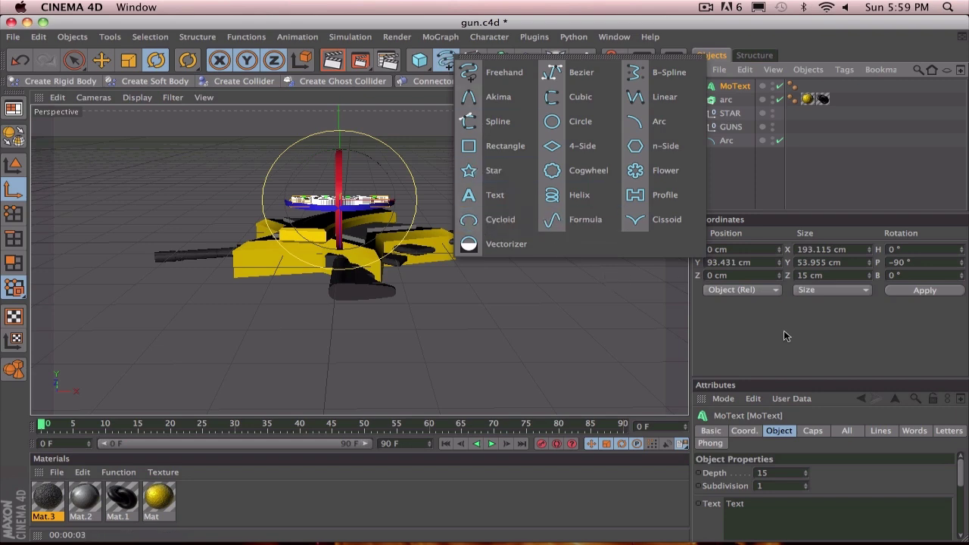
left_click(528, 60)
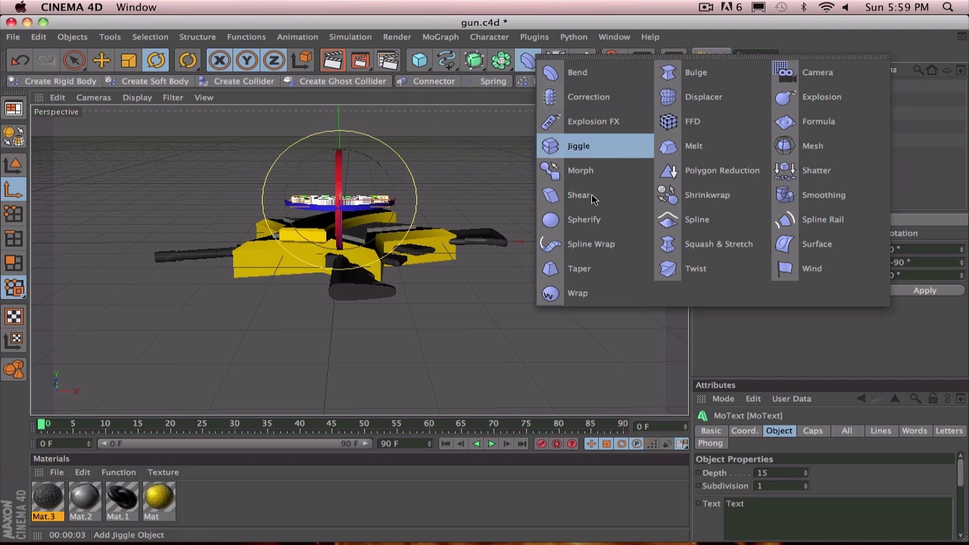
left_click(597, 241)
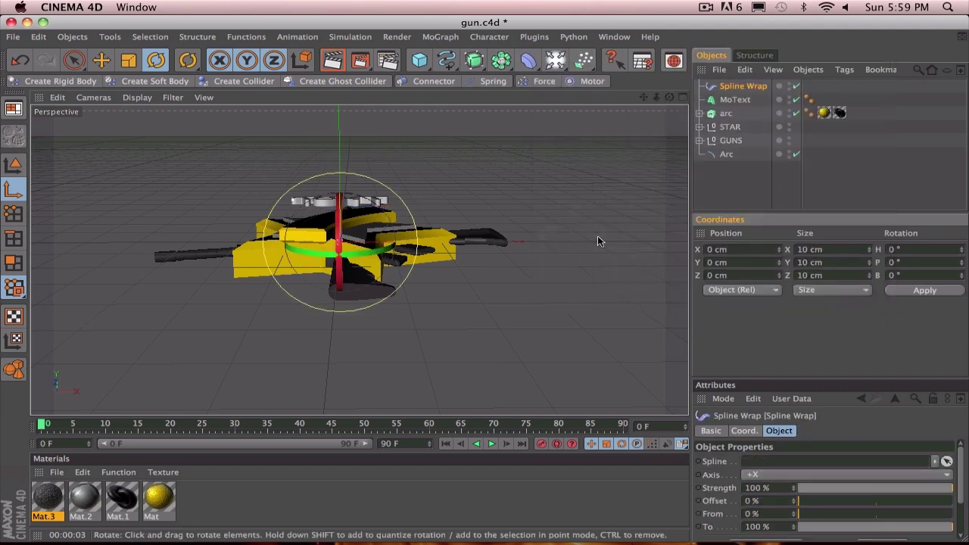
left_click_drag(734, 96, 733, 99)
left_click(733, 85)
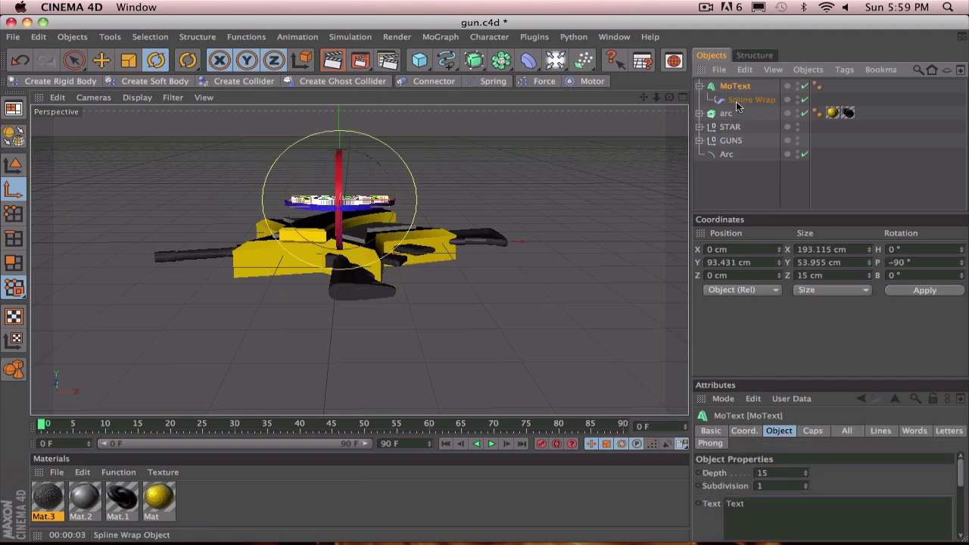
Assign the standalone Arc spline as the Spline Wrap's spline
left_click(736, 102)
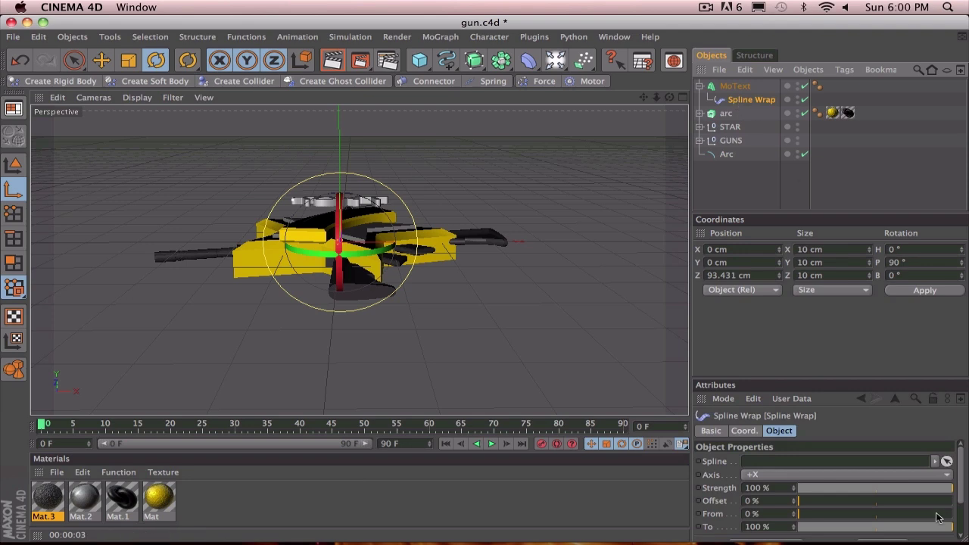
left_click(947, 462)
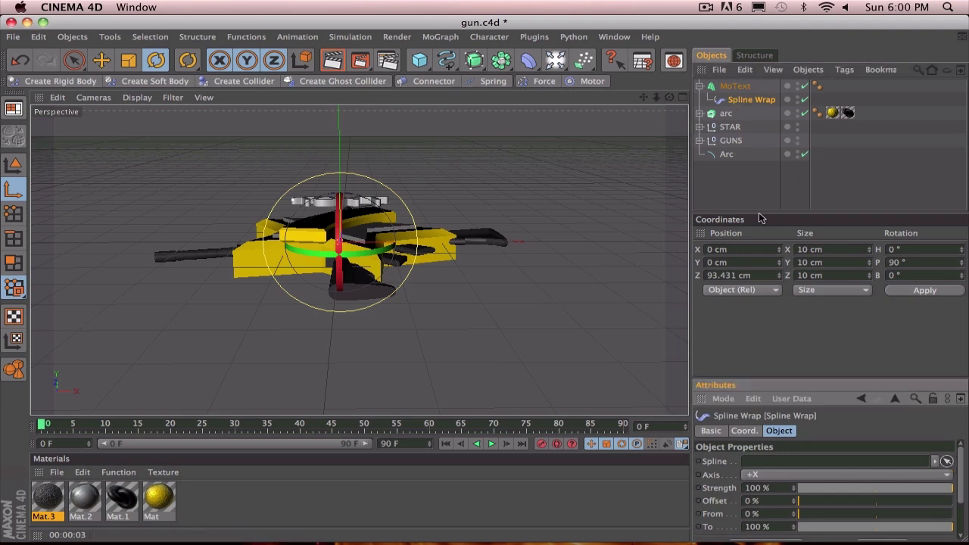
left_click(730, 155)
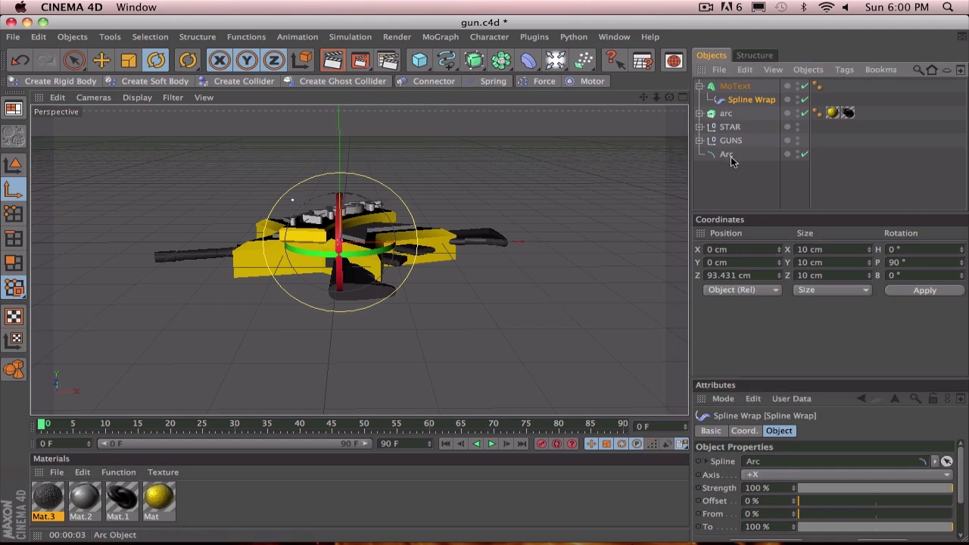
left_click_drag(575, 219, 458, 341, "alt")
left_click_drag(544, 279, 539, 250, "alt")
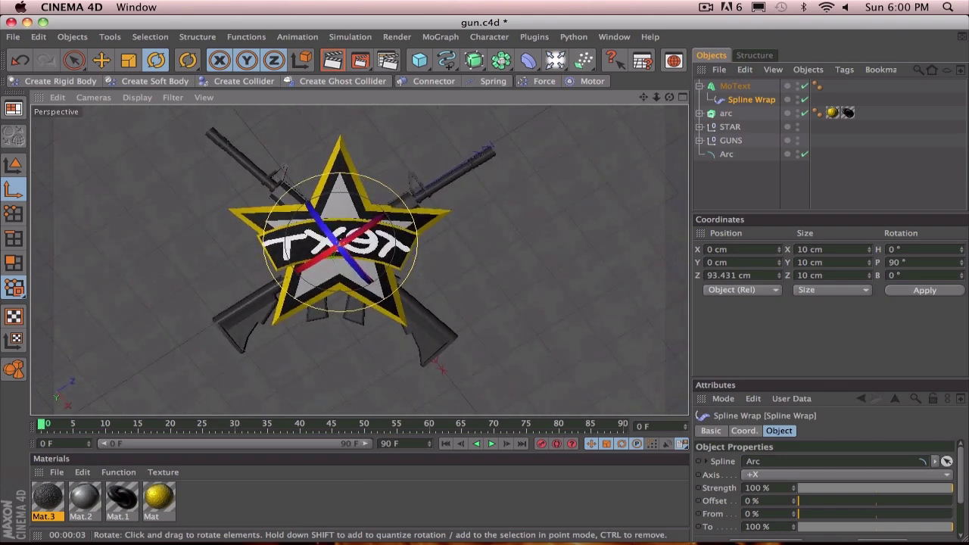
Set the Spline Wrap's axis to -X
left_click(735, 85)
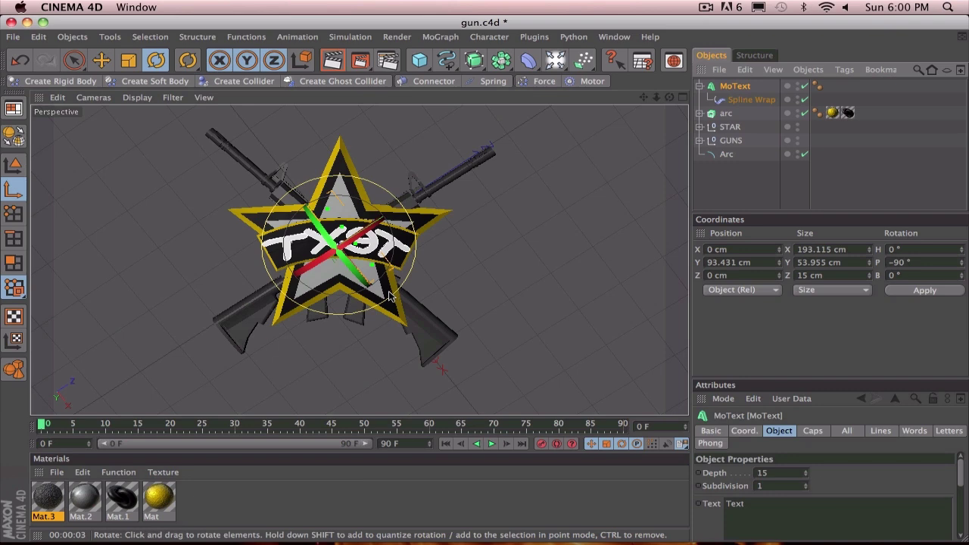
left_click(746, 101)
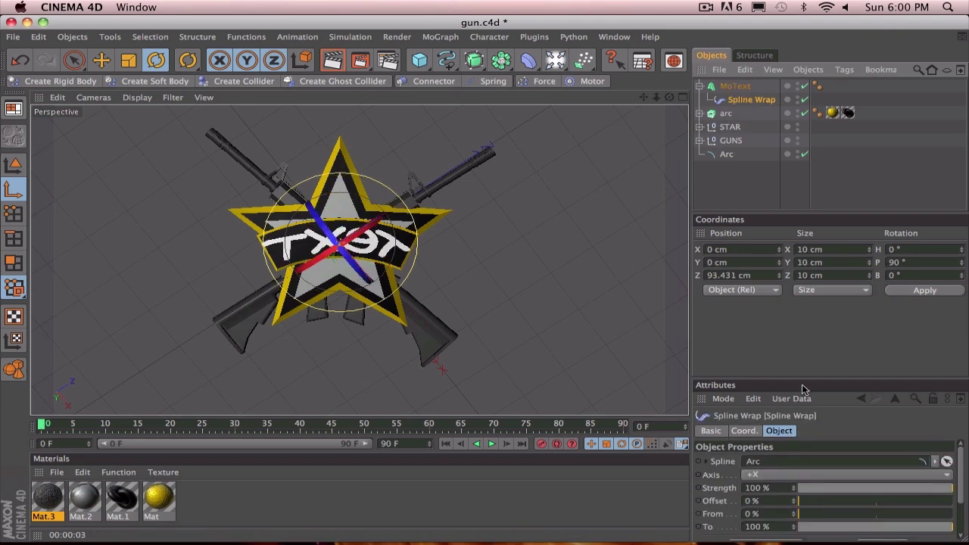
left_click(784, 474)
left_click(802, 409)
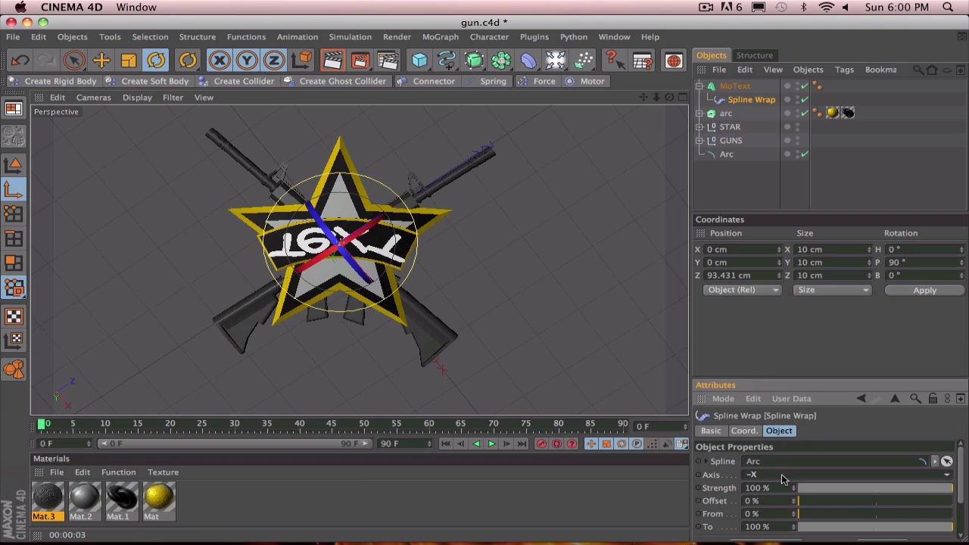
Try a pitch of 0° on the Spline Wrap and return it to 90°
left_click(917, 263)
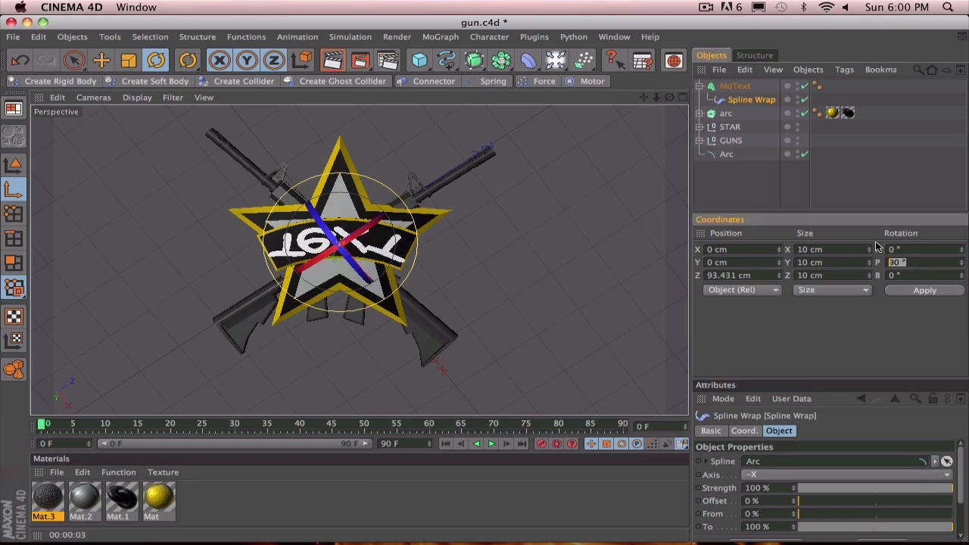
type("0")
key("Return")
key("BackSpace")
key("BackSpace")
key("BackSpace")
type("90")
key("Return")
Try freehand rotations of the Spline Wrap, and reset its rotation to H 0°, P 90° and B 0°
left_click_drag(304, 225, 413, 292)
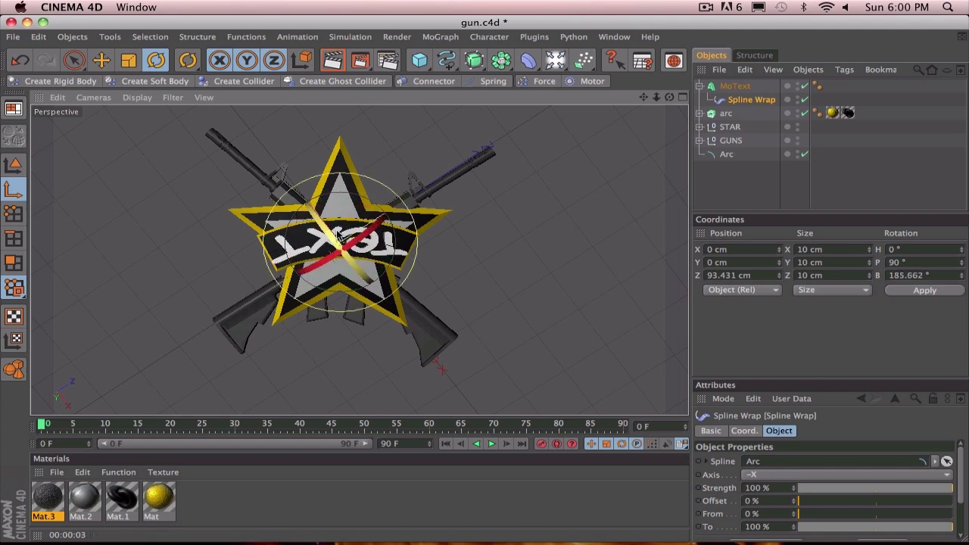
left_click_drag(364, 234, 239, 183)
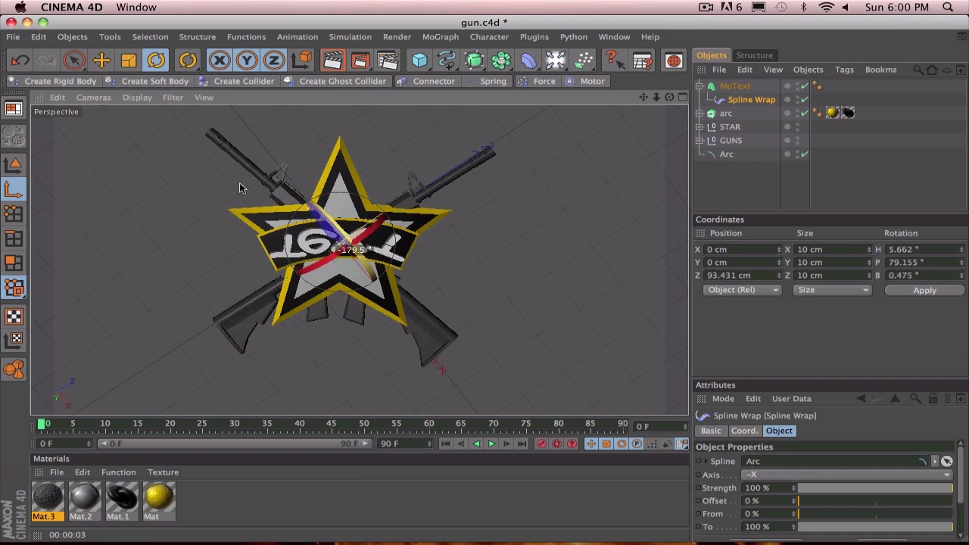
left_click(909, 249)
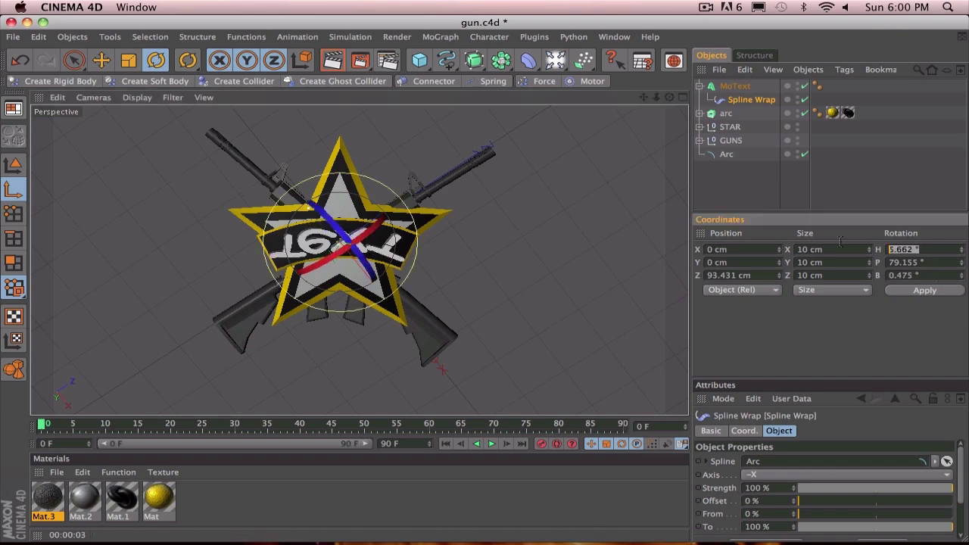
type("0")
key("Return")
left_click(931, 262)
left_click(926, 275)
type("0")
key("Return")
type("90")
key("Return")
Rotate the Spline Wrap in pitch until the lettering flips around, and set its pitch to 290°
left_click_drag(358, 232, 248, 313)
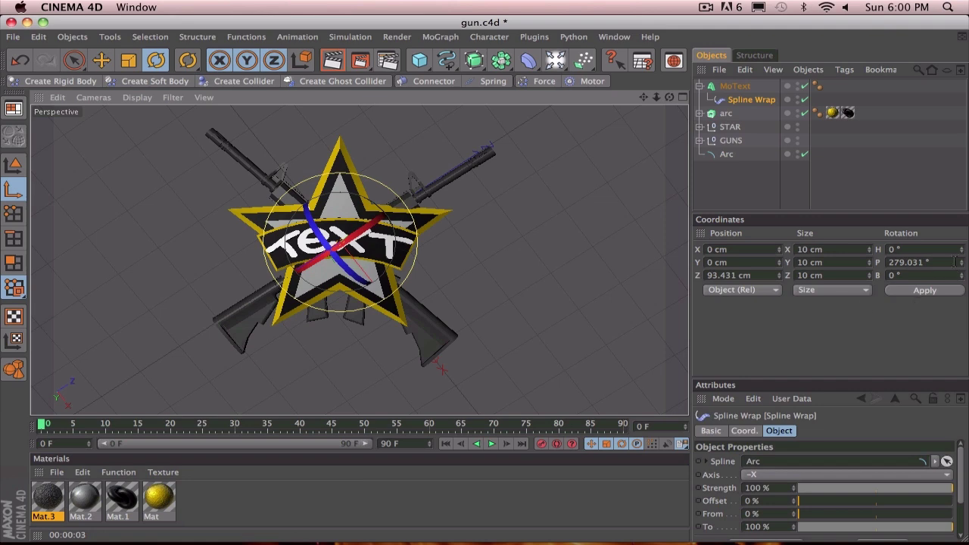
left_click_drag(369, 228, 363, 241)
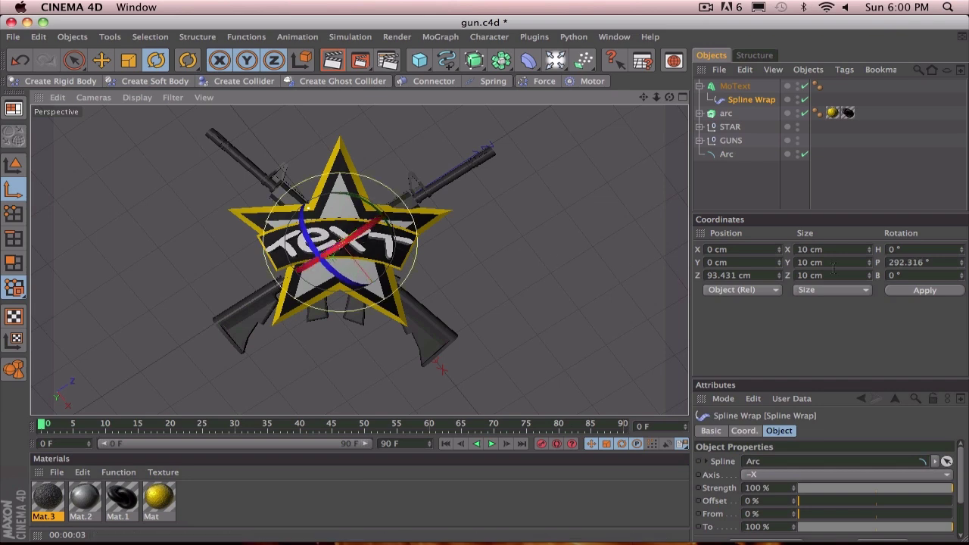
left_click(933, 262)
type("290")
key("Return")
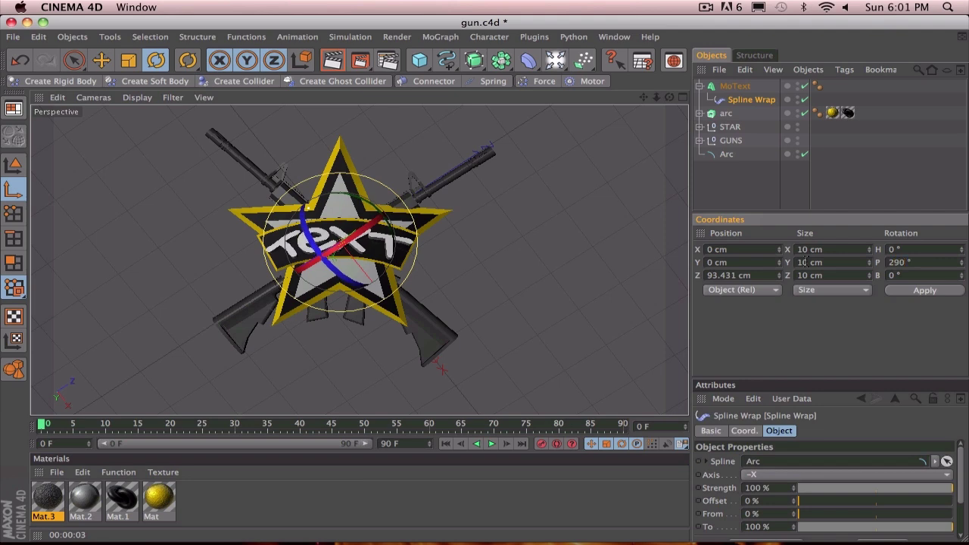
Try pitch values of 0°, 285° and 360° on the Spline Wrap
left_click_drag(571, 183, 558, 111, "alt")
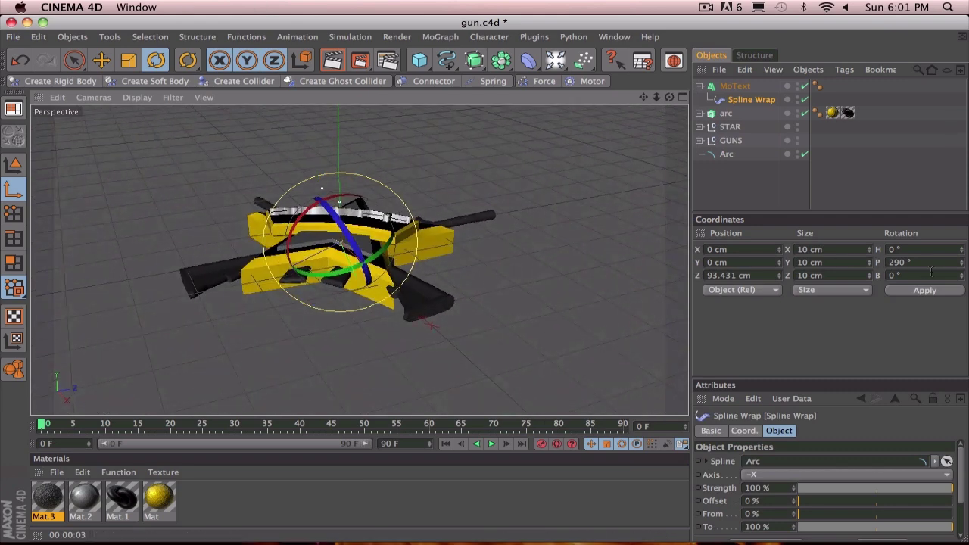
left_click_drag(932, 262, 691, 242)
type("0")
key("Return")
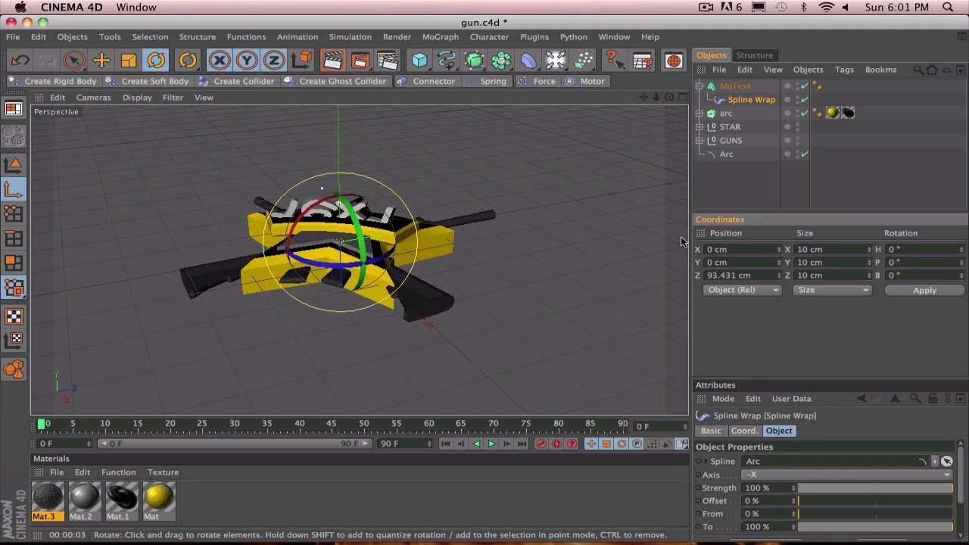
left_click(917, 261)
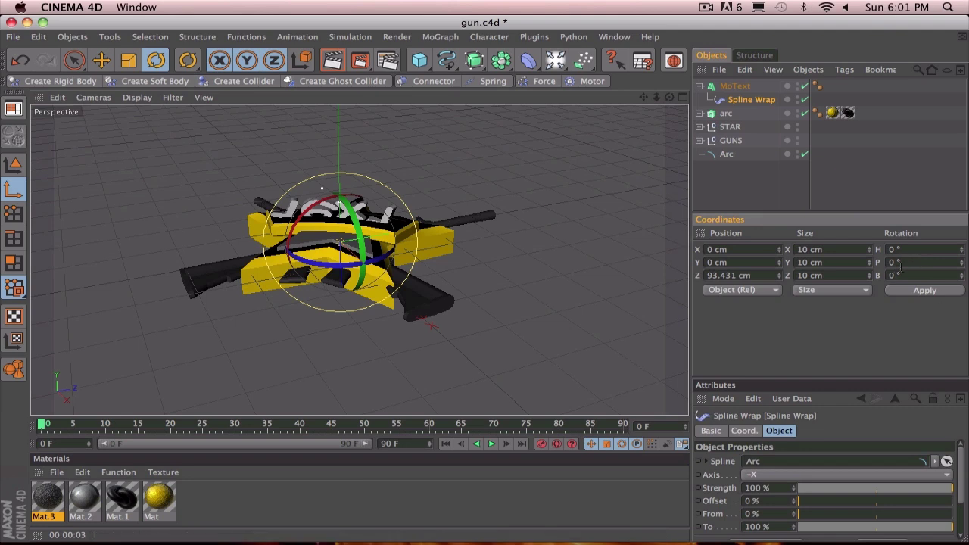
type("285")
key("Return")
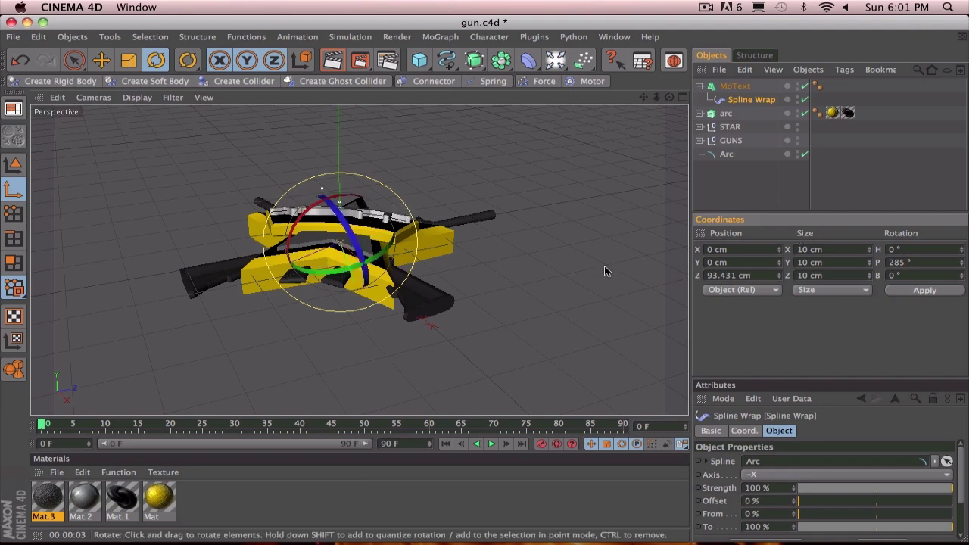
left_click(913, 262)
type("360")
key("Return")
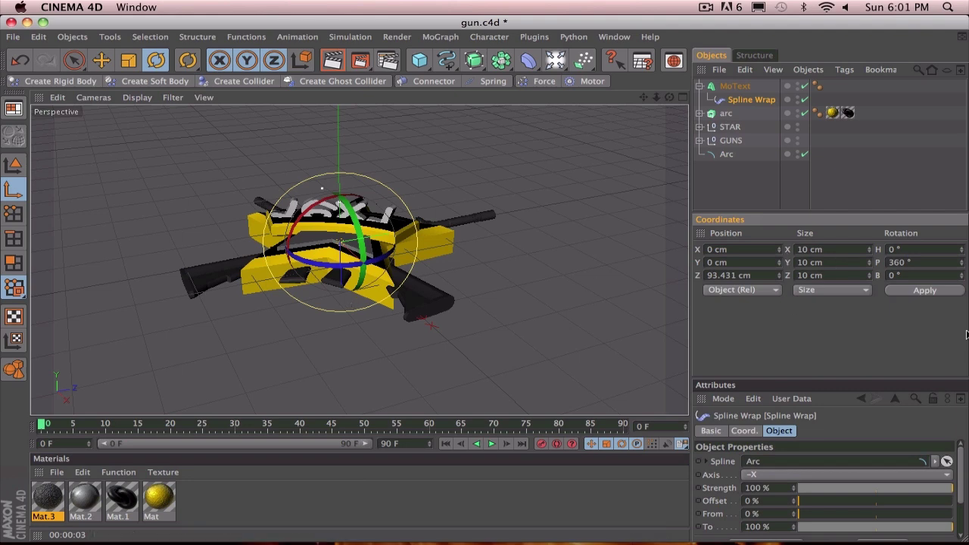
Try a freehand rotation of the MoText object to a pitch of about 70°
left_click(930, 264)
left_click(734, 86)
left_click_drag(356, 175, 337, 247)
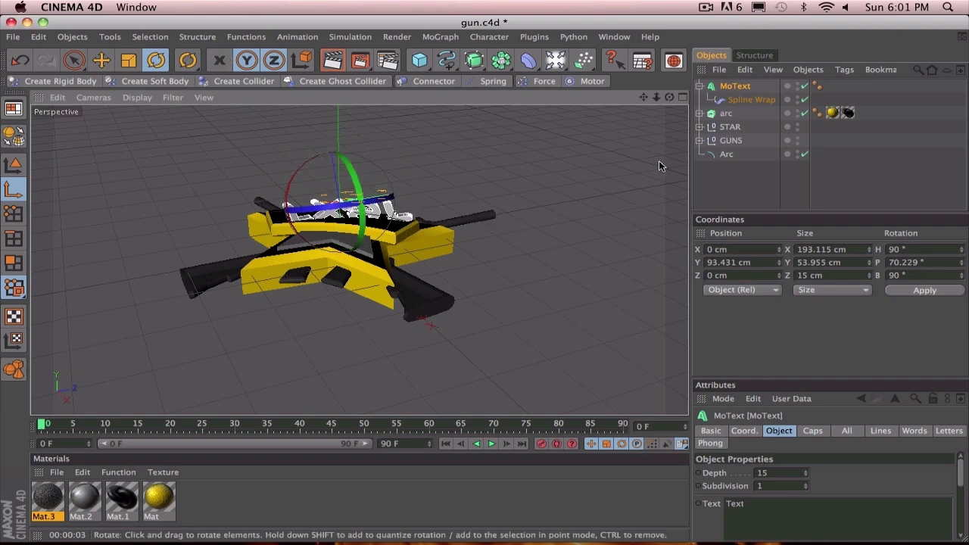
Move the Spline Wrap out of the MoText to the top level of the object hierarchy
left_click(754, 100)
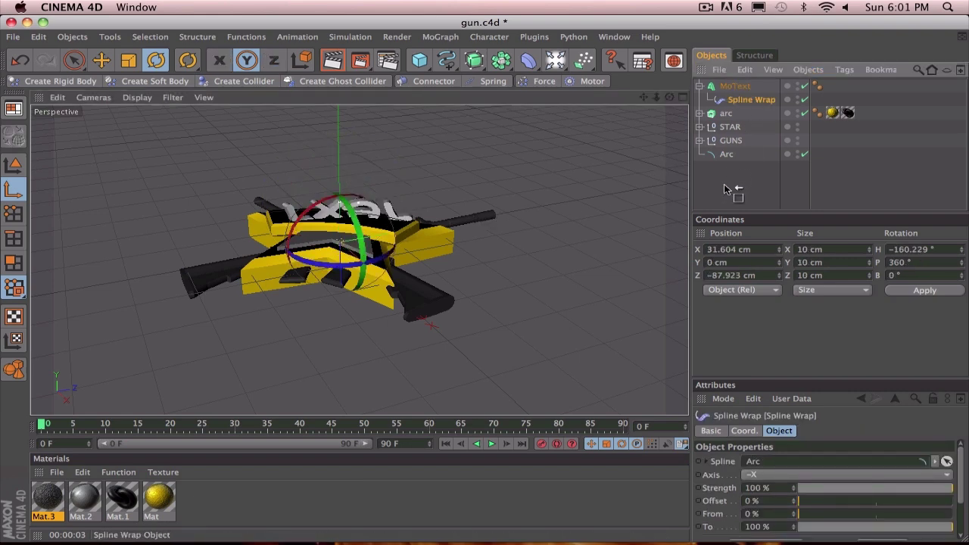
left_click_drag(724, 184, 724, 185)
Reset the MoText's heading, pitch and bank to 0° and its Y position to 0 cm
left_click(735, 86)
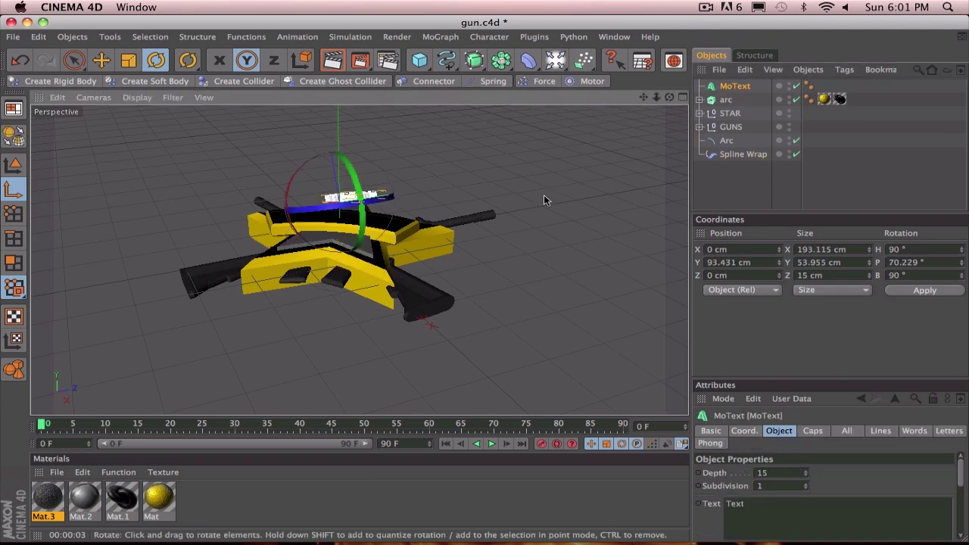
left_click_drag(544, 195, 610, 274, "alt")
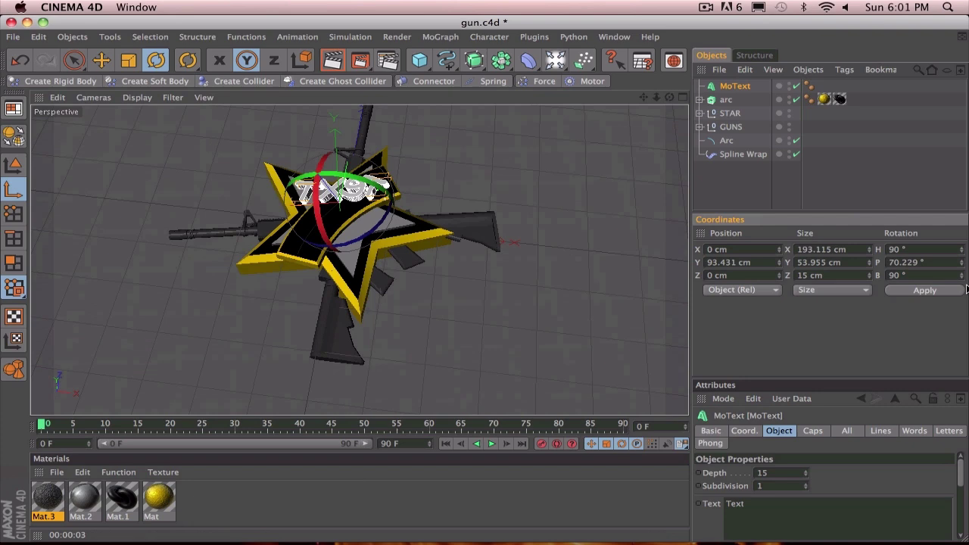
left_click(934, 262)
type("0")
left_click(918, 249)
type("0")
left_click(738, 262)
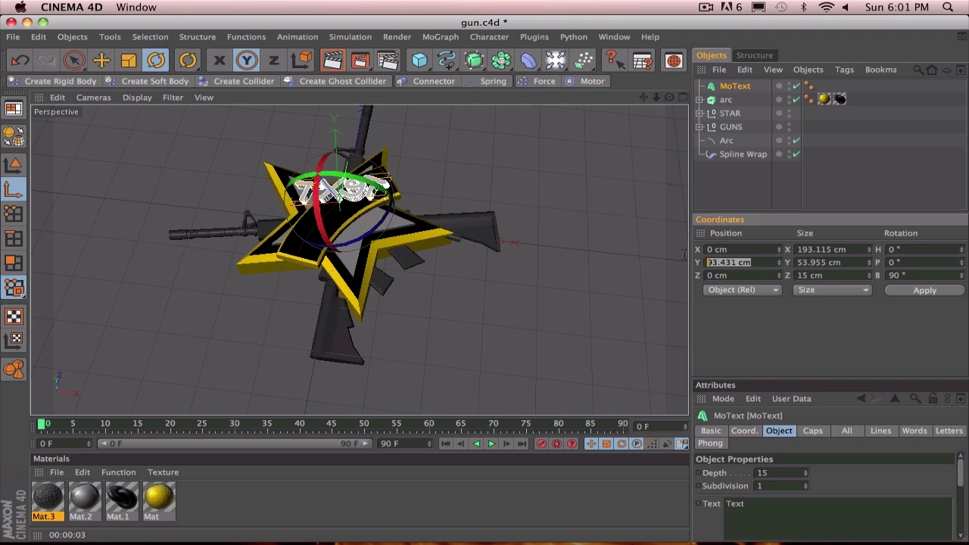
type("0")
key("Return")
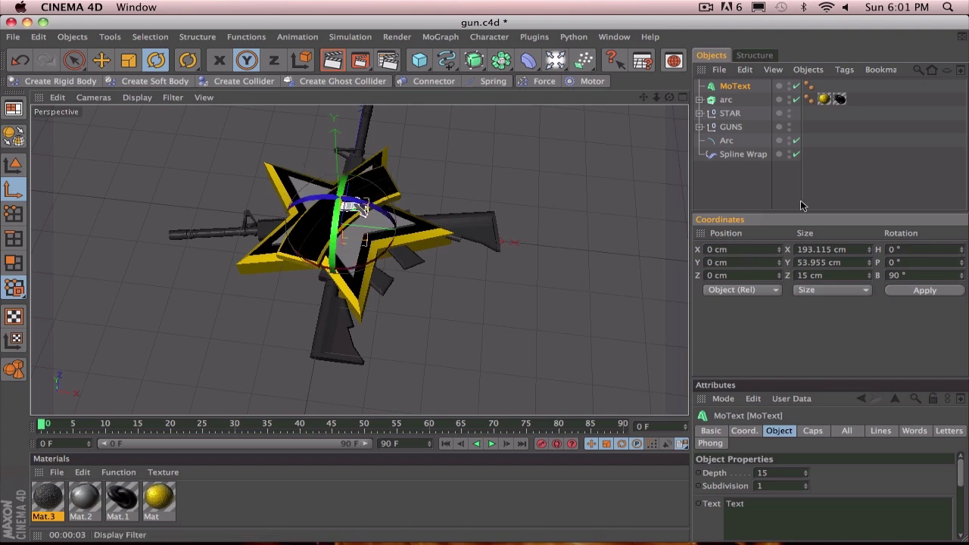
left_click(901, 274)
type("0")
key("Return")
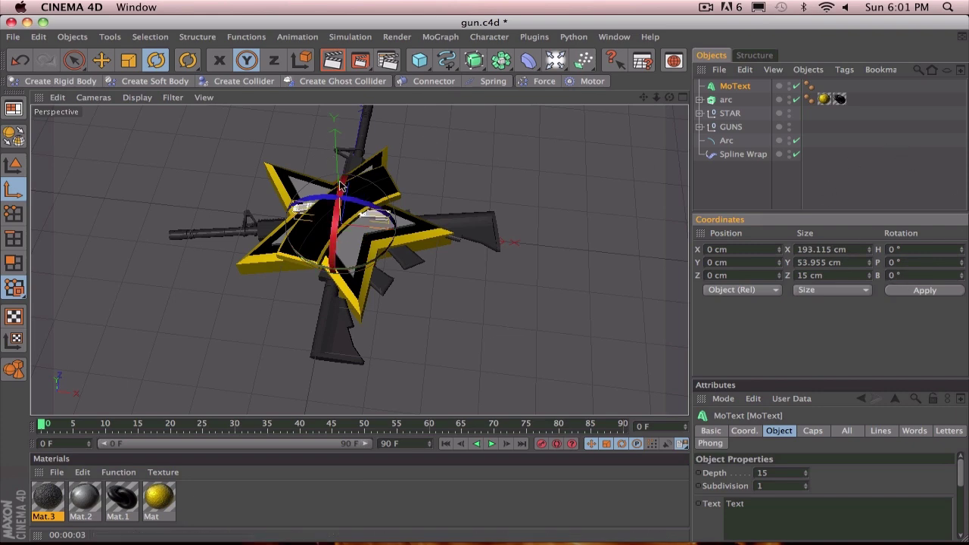
Raise the MoText to about 69.6 cm in Y and rotate it to P -90° and B -90°
key("e")
left_click_drag(339, 227, 233, 159)
key("r")
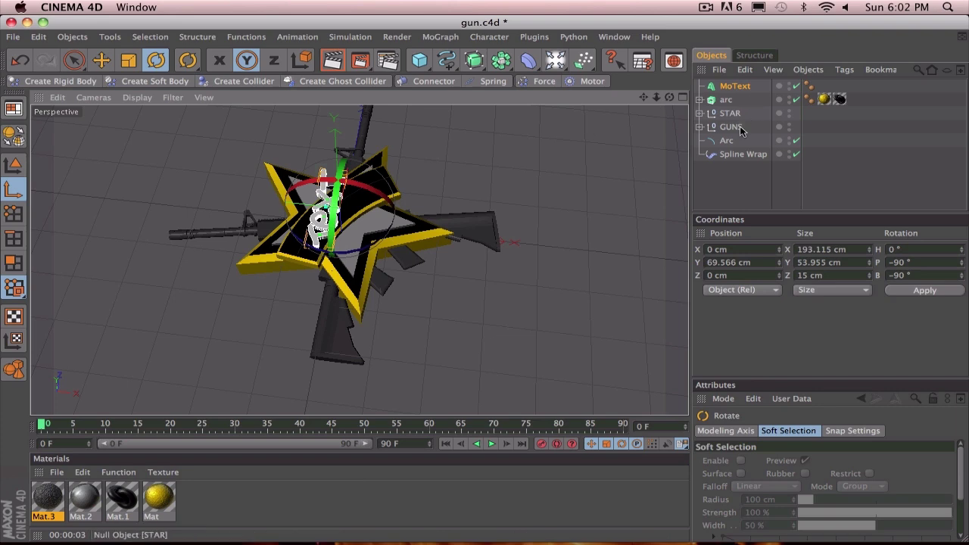
Nest the Spline Wrap under the MoText again and set its pitch and bank to 0°
left_click_drag(742, 153, 746, 98)
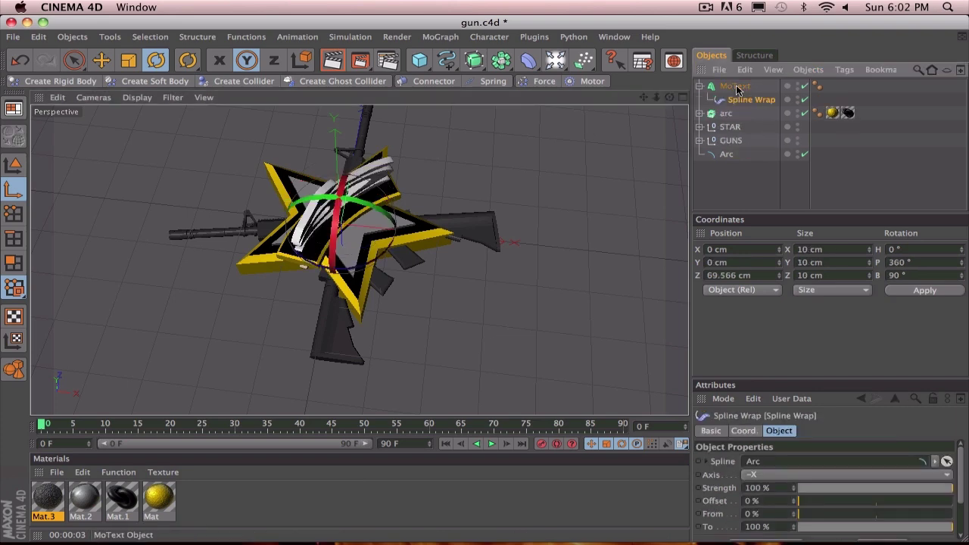
left_click_drag(921, 264, 814, 251)
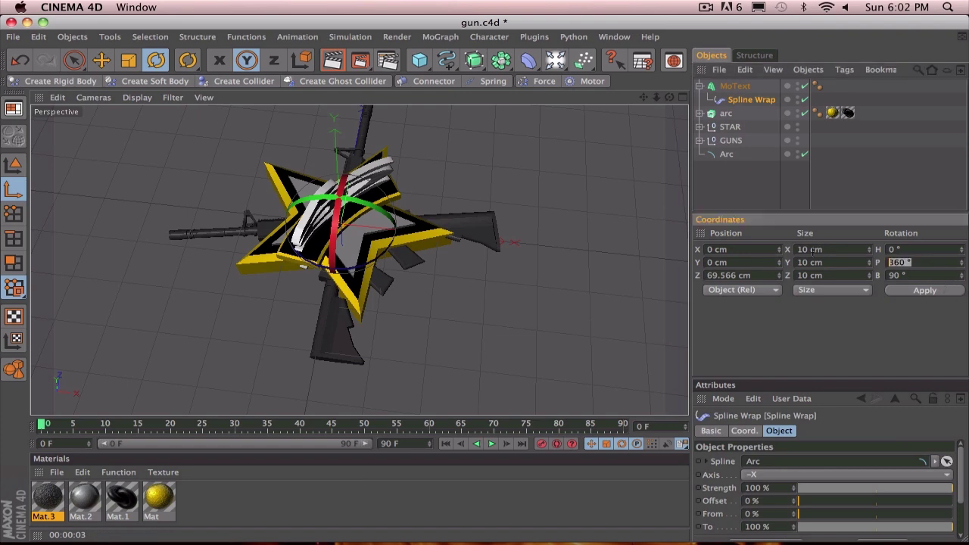
type("0")
key("Tab")
type("0")
key("Return")
Try the -Z, -Y, +Z and +X axes for the Spline Wrap and return the axis to -X
left_click_drag(560, 192, 572, 118, "alt")
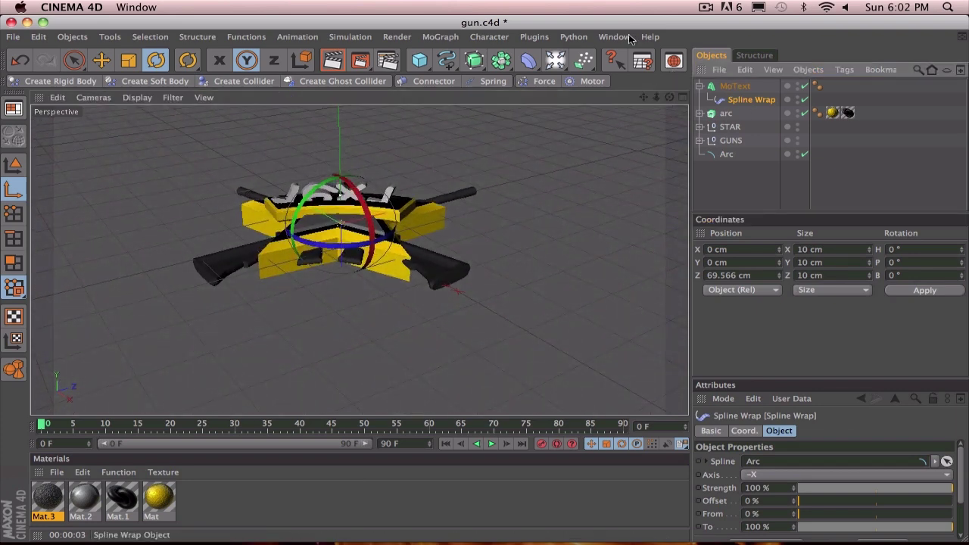
left_click(835, 474)
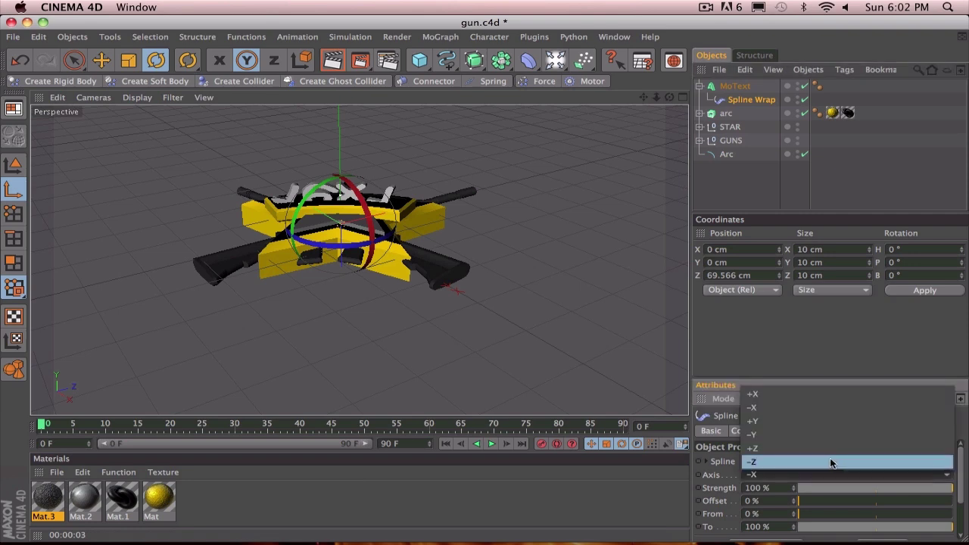
left_click(830, 461)
left_click(809, 472)
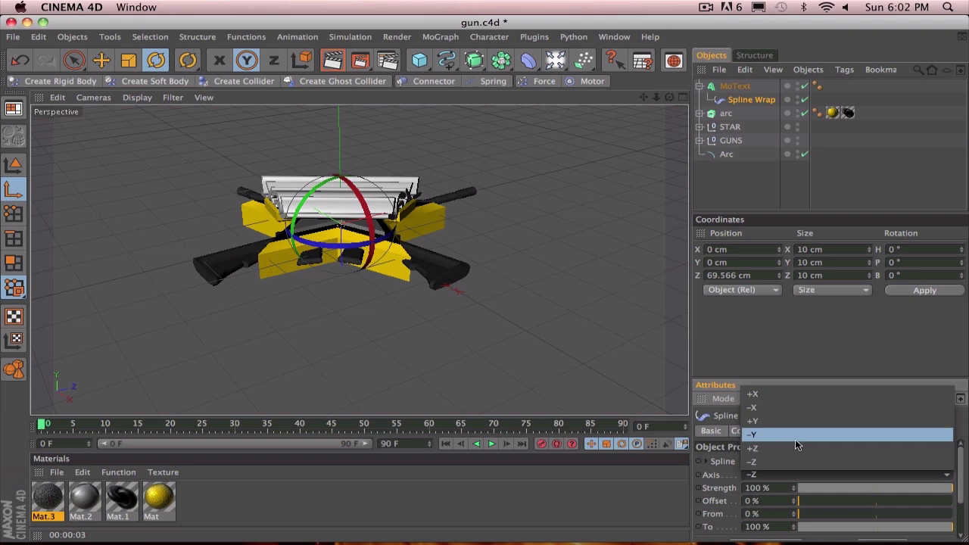
left_click(796, 436)
left_click(771, 472)
left_click(773, 447)
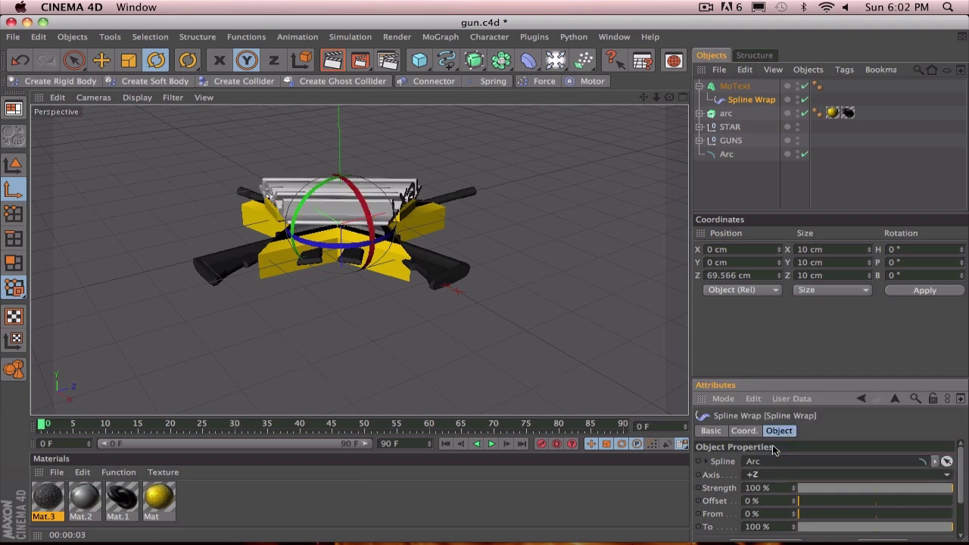
left_click(770, 474)
left_click(772, 400)
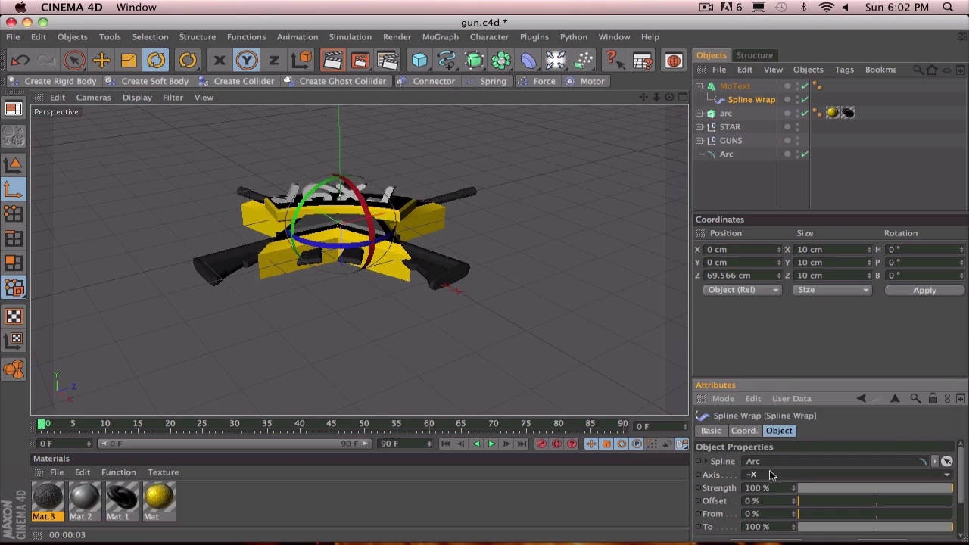
left_click(769, 476)
left_click(770, 393)
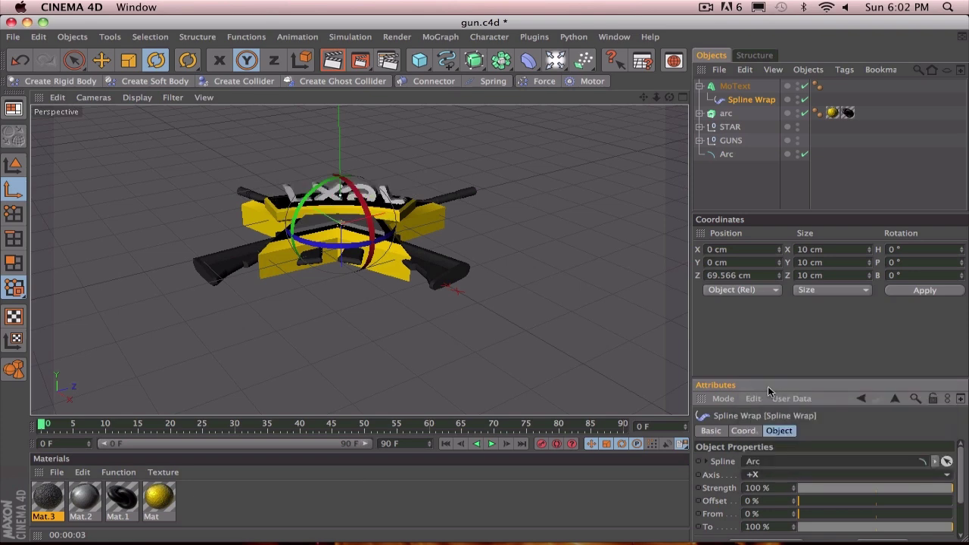
left_click(785, 475)
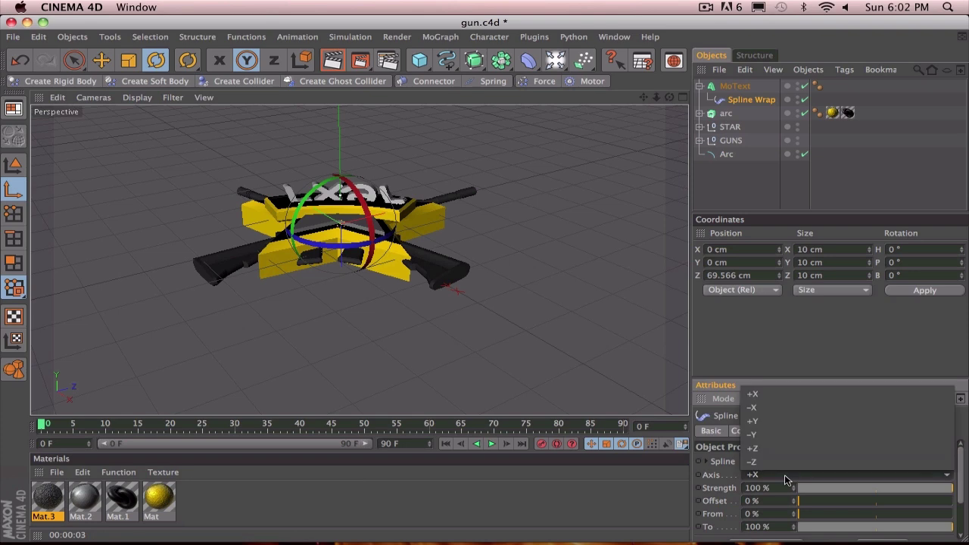
left_click(782, 408)
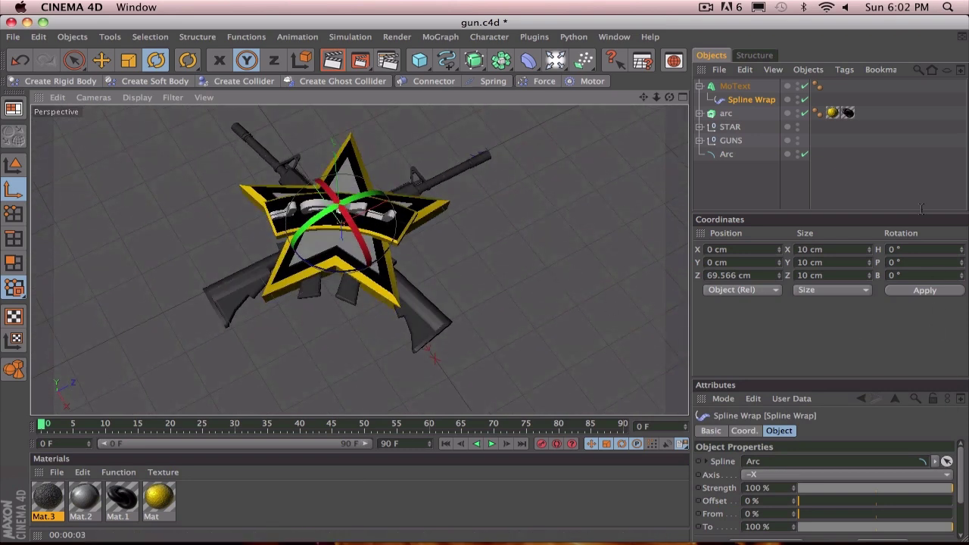
Rotate the Spline Wrap in pitch until the text lies readable on the banner, and set its pitch to 260°
left_click_drag(364, 250, 433, 386)
left_click(340, 200)
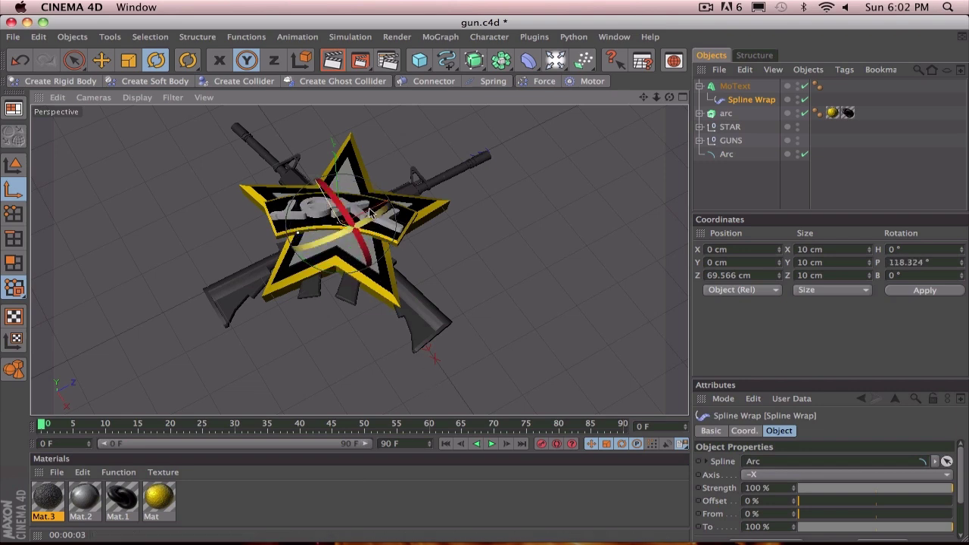
left_click_drag(340, 203, 382, 292)
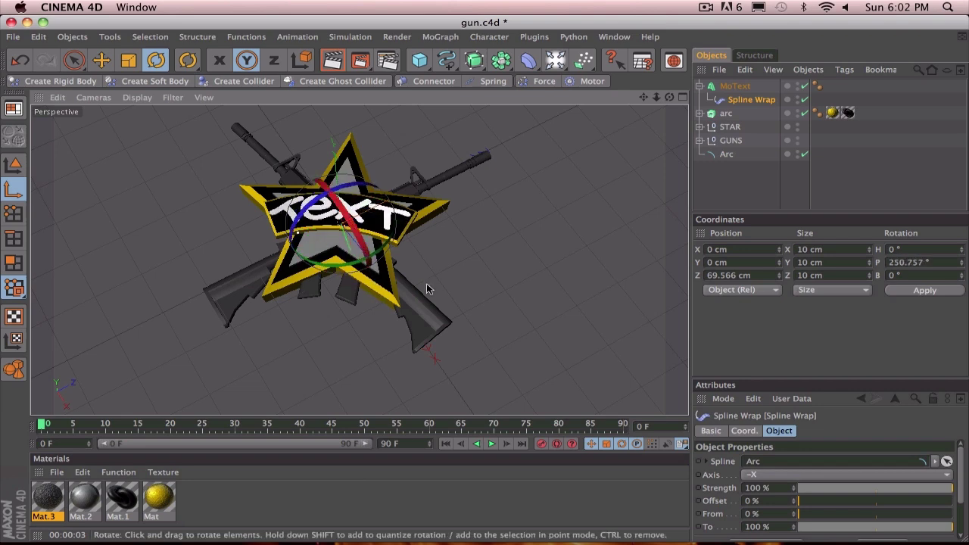
left_click(939, 263)
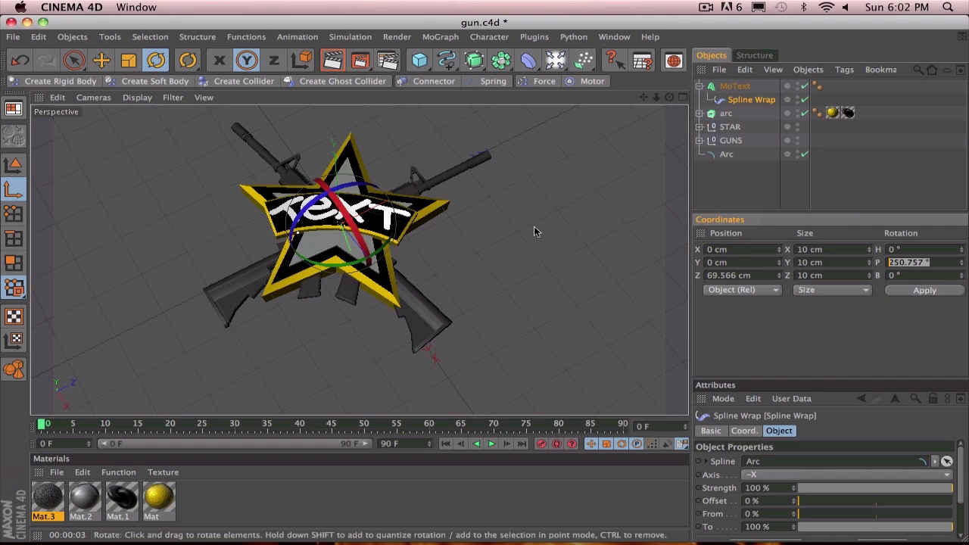
type("260")
key("Return")
Move the Spline Wrap to about -2.4 cm in Y and 83.4 cm in Z relative to the MoText
left_click_drag(499, 192, 617, 123, "alt")
left_click_drag(417, 143, 501, 189, "alt")
key("e")
left_click_drag(346, 265, 348, 276)
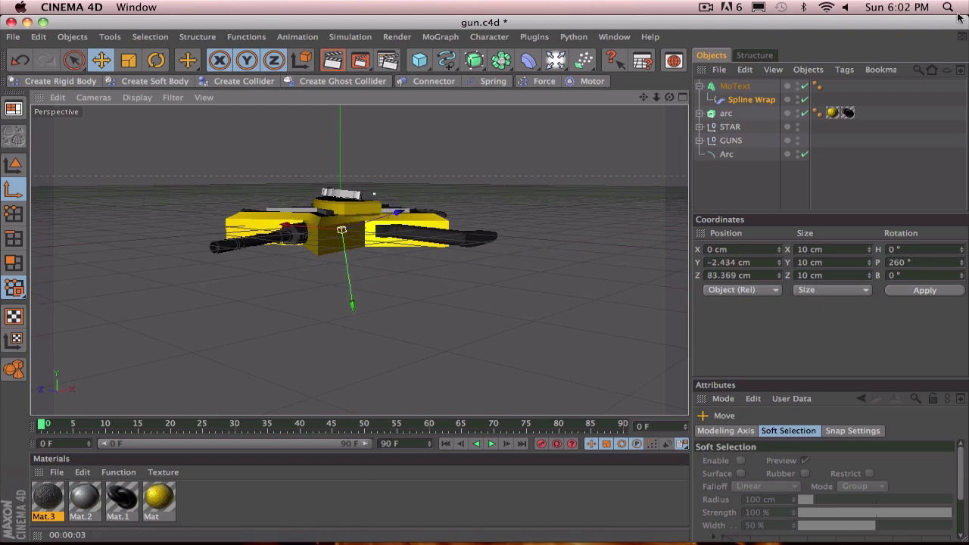
Tilt the MoText to a pitch of about -97° and lower it toward the banner to about 62.1 cm in Y
left_click(737, 87)
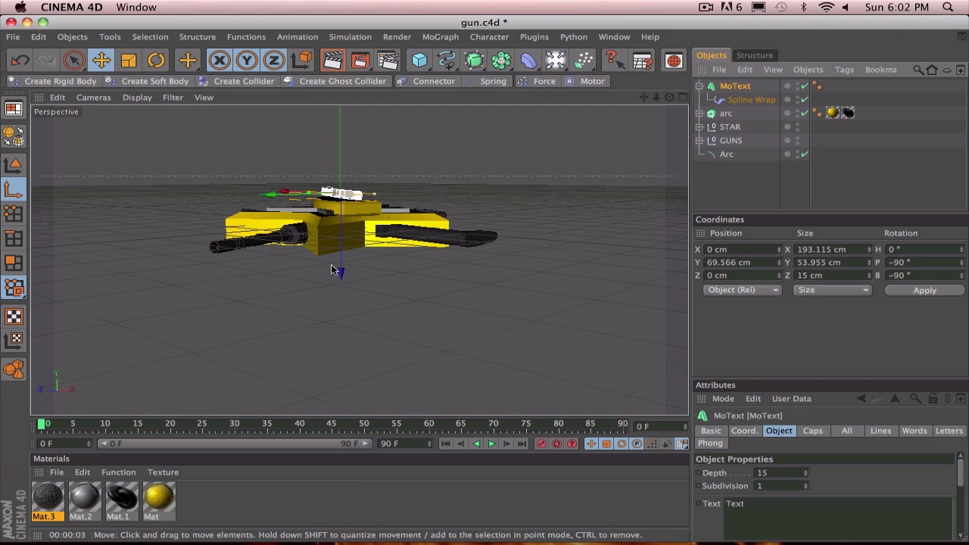
key("r")
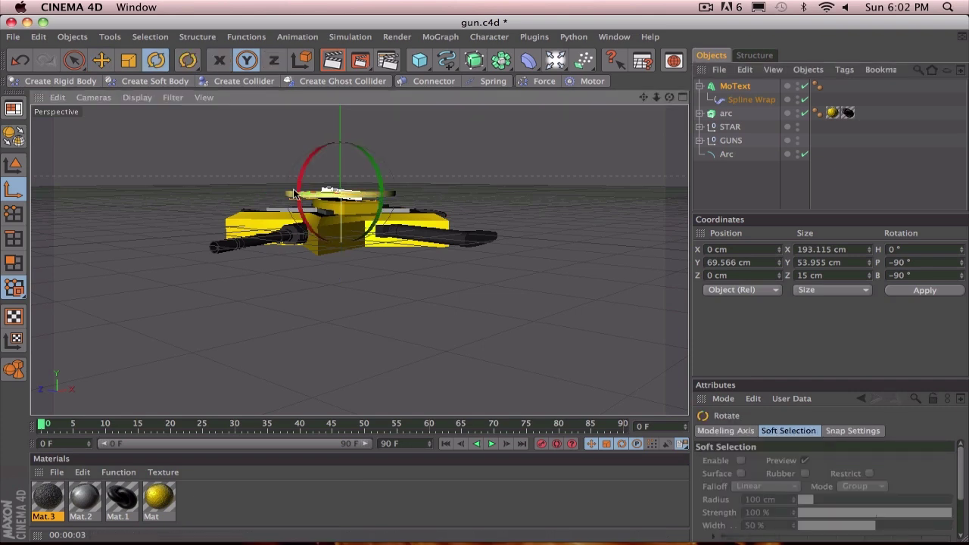
left_click_drag(300, 192, 297, 182)
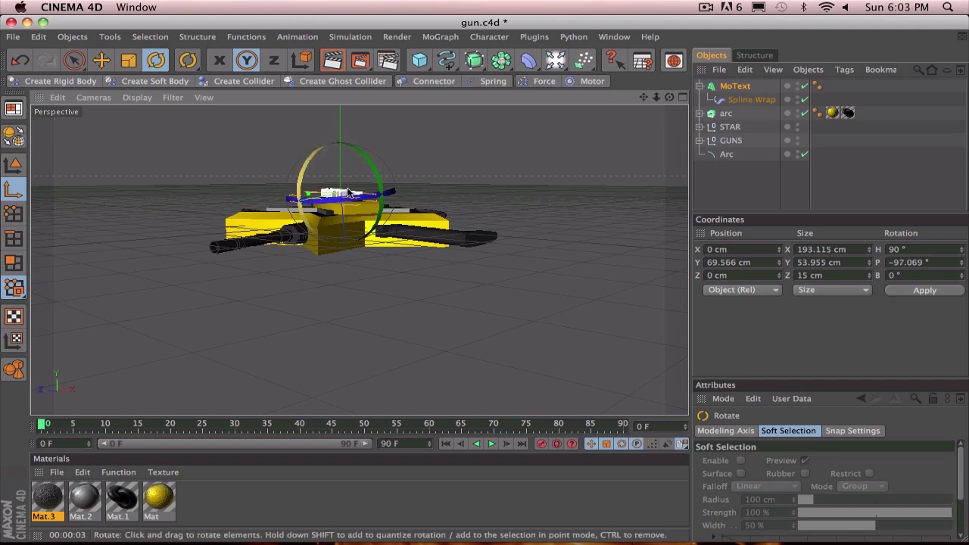
key("e")
left_click_drag(349, 268, 350, 278)
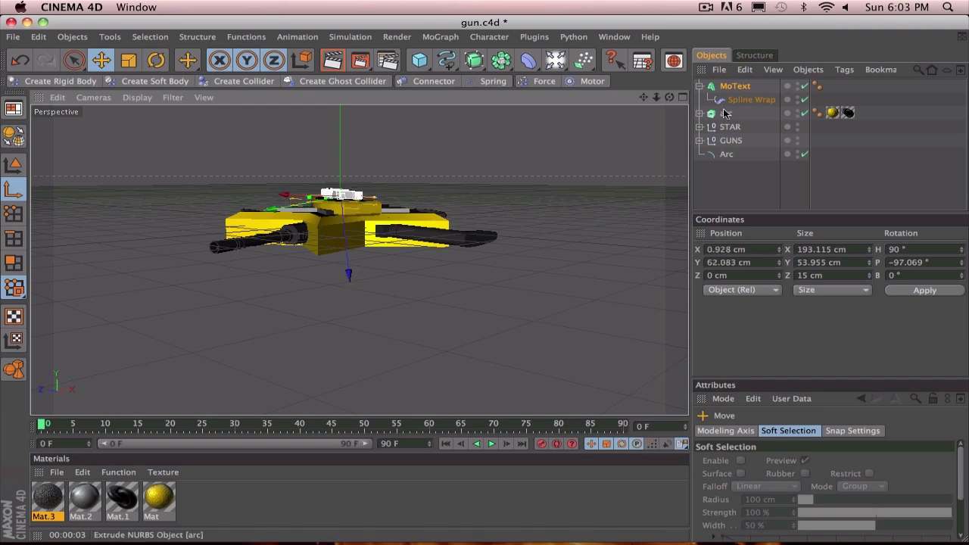
Lower the Arc spline that guides the lettering to about 58.7 cm in Y
left_click(750, 99)
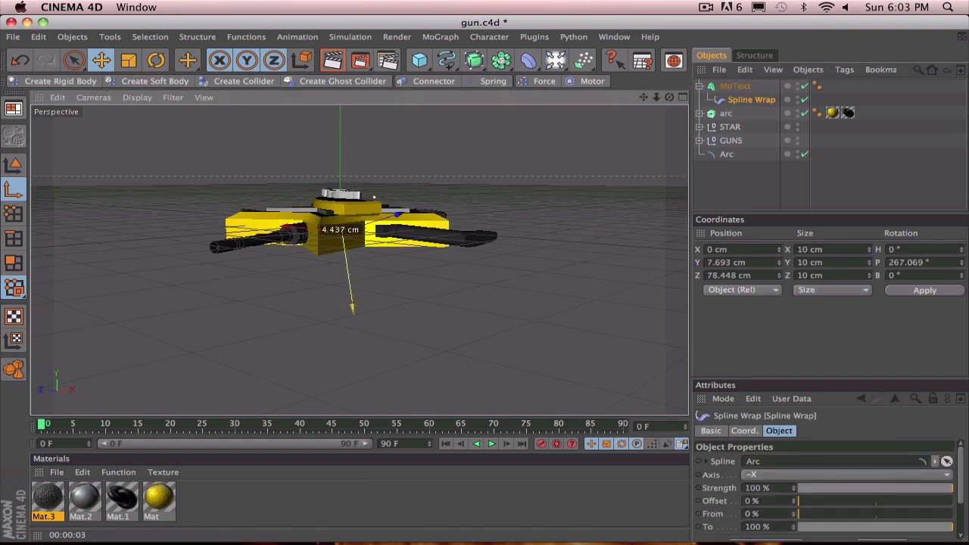
left_click(727, 154)
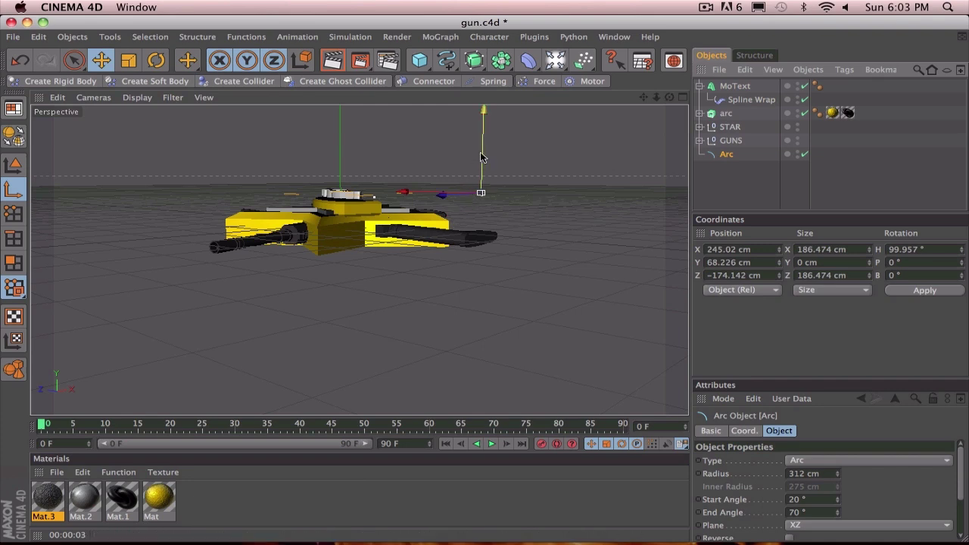
left_click_drag(481, 157, 483, 162)
Try a heading of 90° for the Arc spline, and undo that rotation
left_click(944, 248)
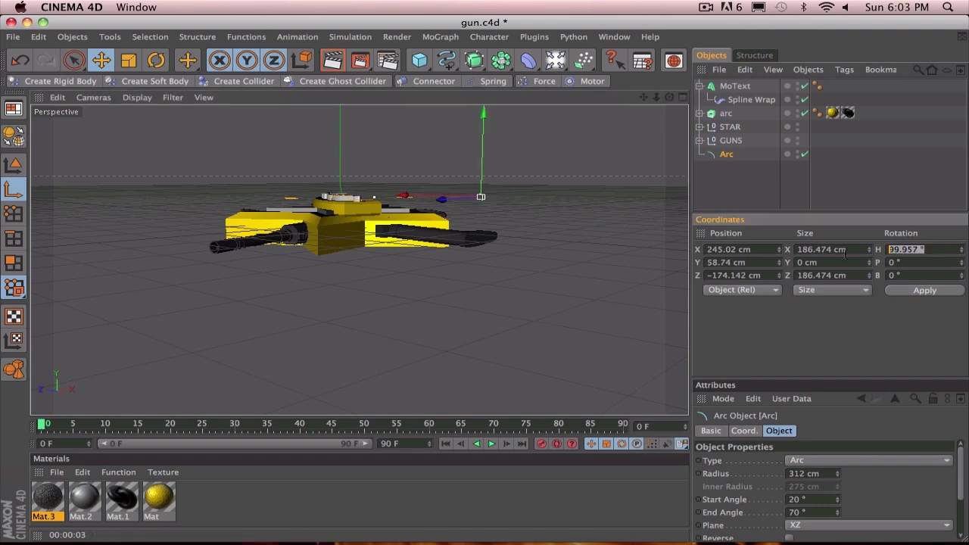
type("90")
key("Return")
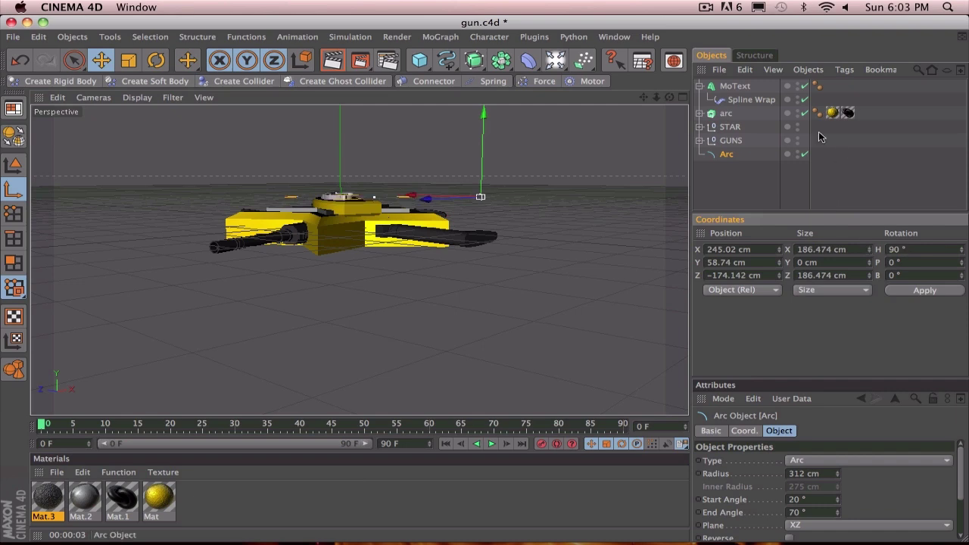
left_click_drag(493, 218, 509, 290, "alt")
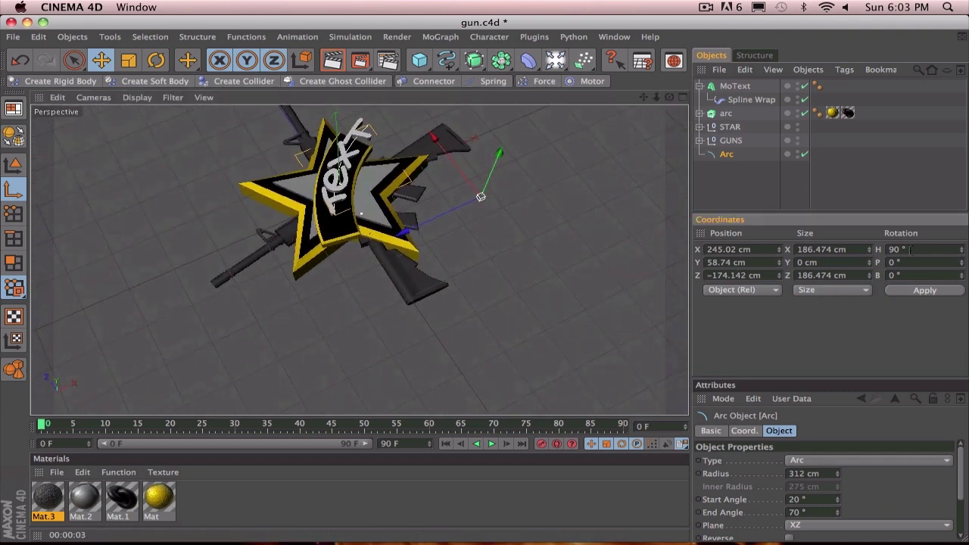
key("super+z")
Add a Camera that views the upright emblem from straight above, and look through it
left_click_drag(514, 222, 446, 231, "alt")
left_click_drag(562, 230, 520, 209, "alt")
left_click_drag(475, 154, 503, 186, "alt")
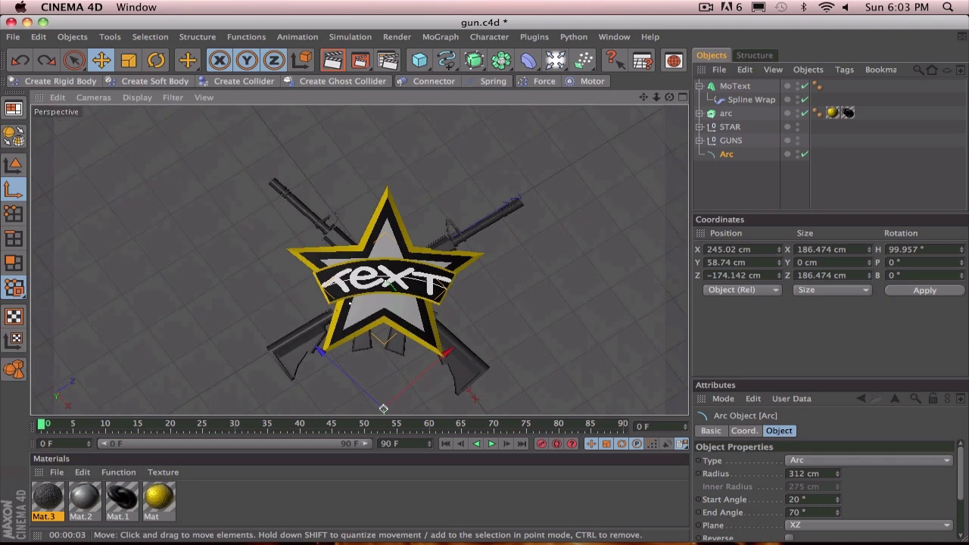
left_click(553, 60)
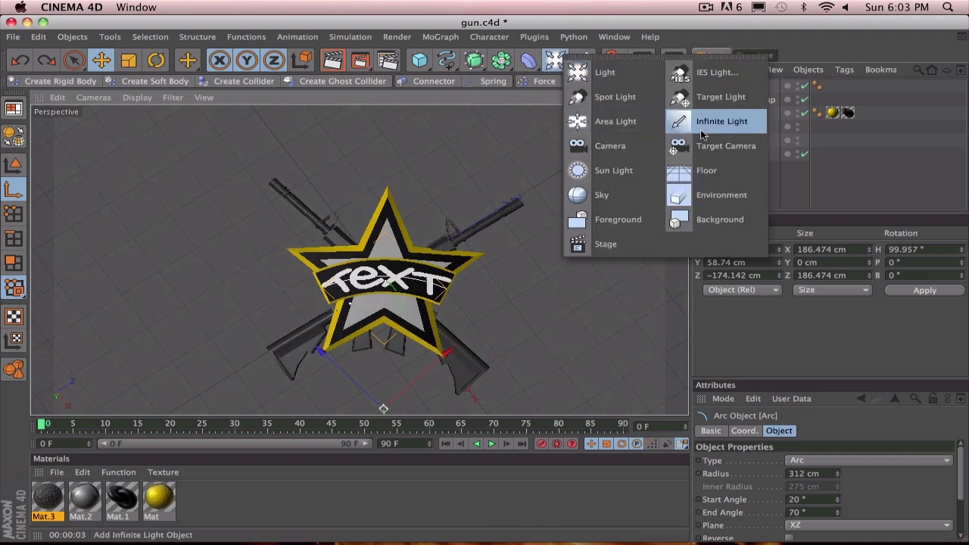
left_click(611, 146)
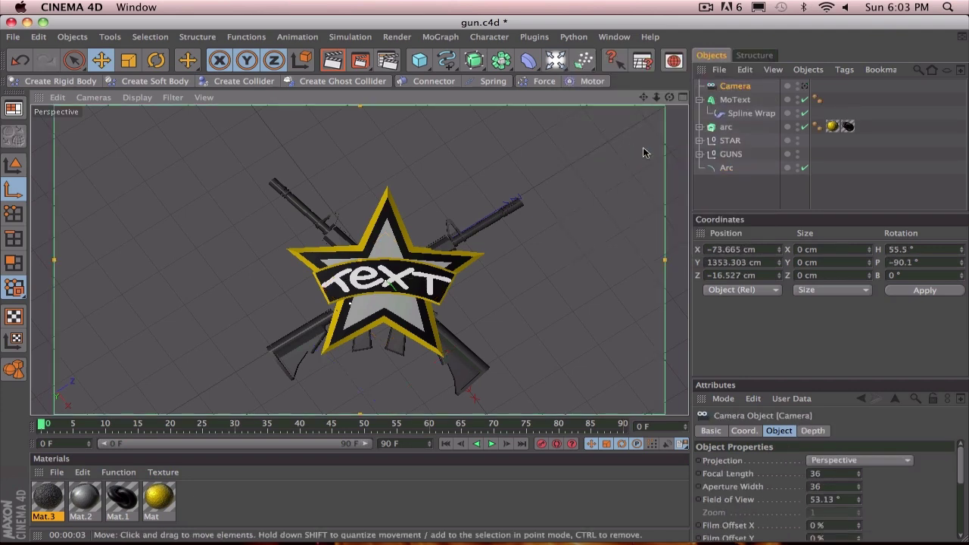
left_click(805, 85)
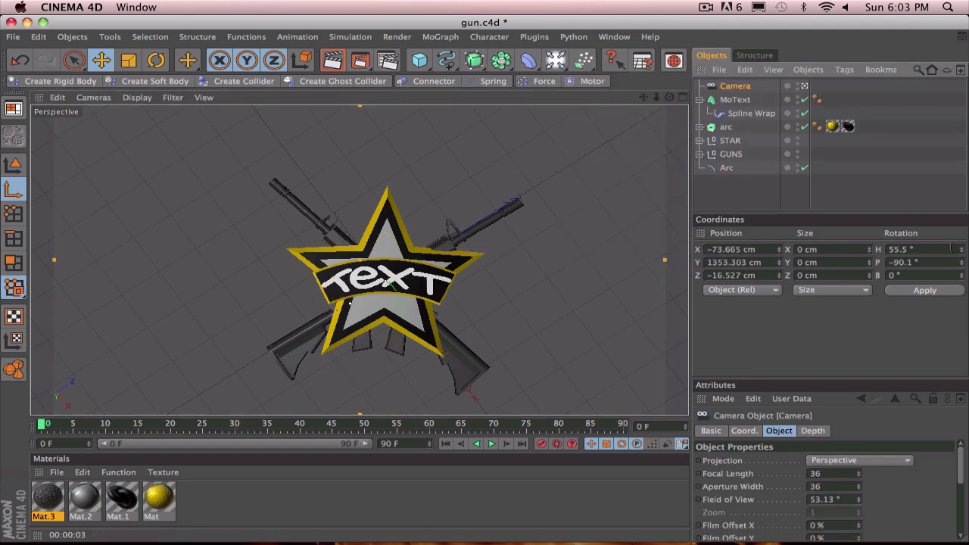
Set the camera's pitch to -90° and its heading to 0°
left_click(928, 264)
type("-90")
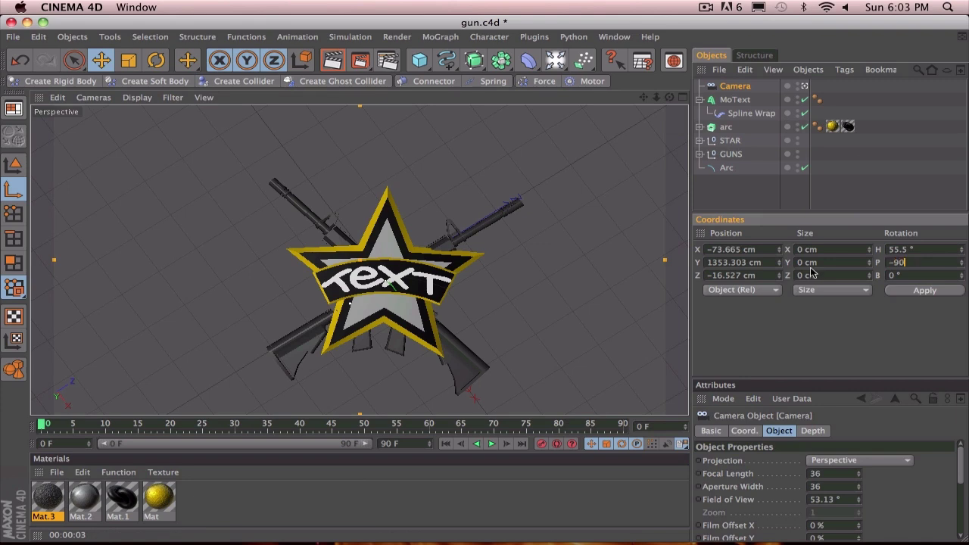
key("Return")
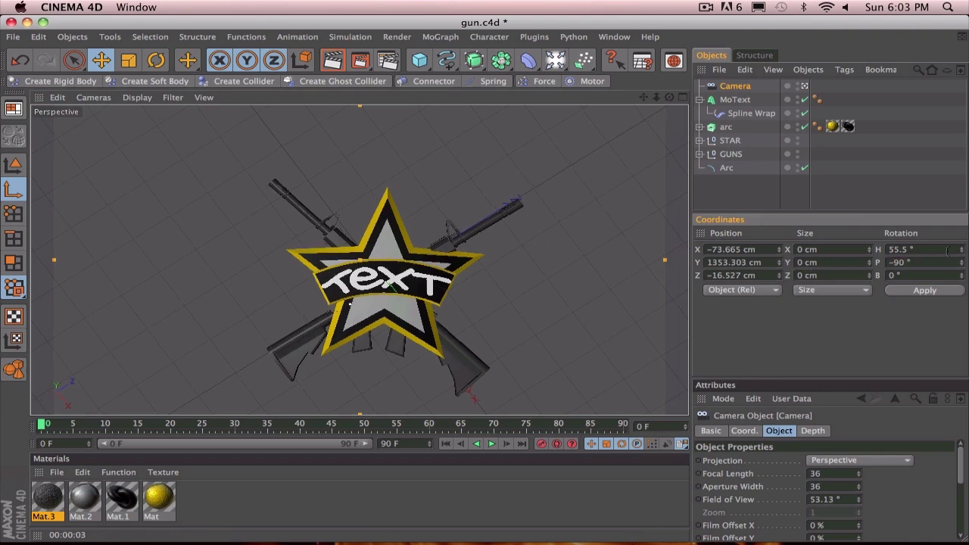
type("0")
key("Return")
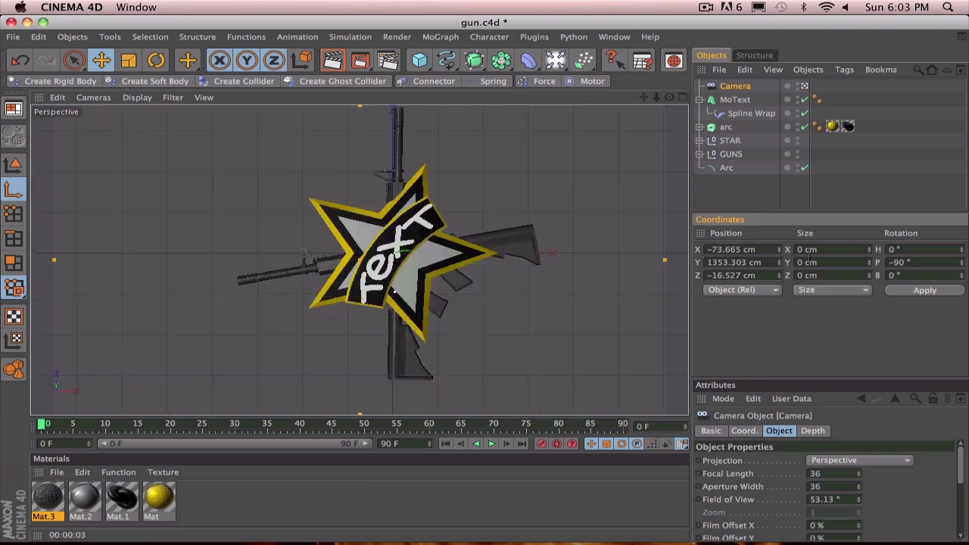
Center the camera over the origin by setting its X and Z positions to 0 cm
double_click(780, 250)
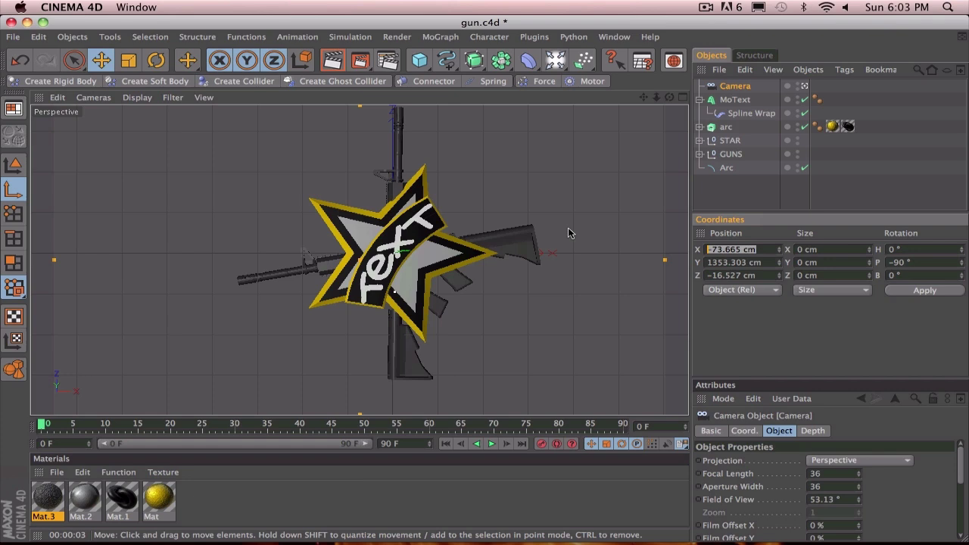
type("0")
key("Return")
double_click(767, 274)
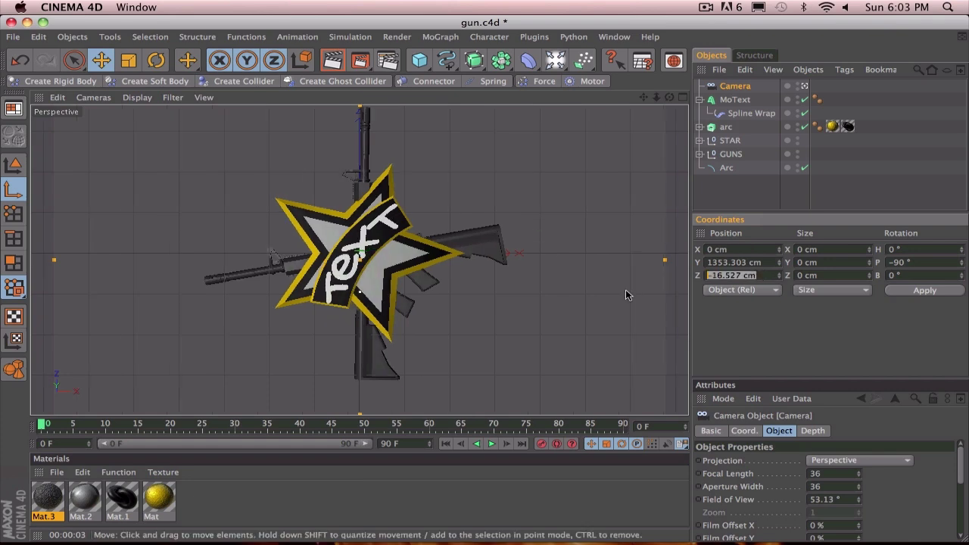
type("0")
key("Return")
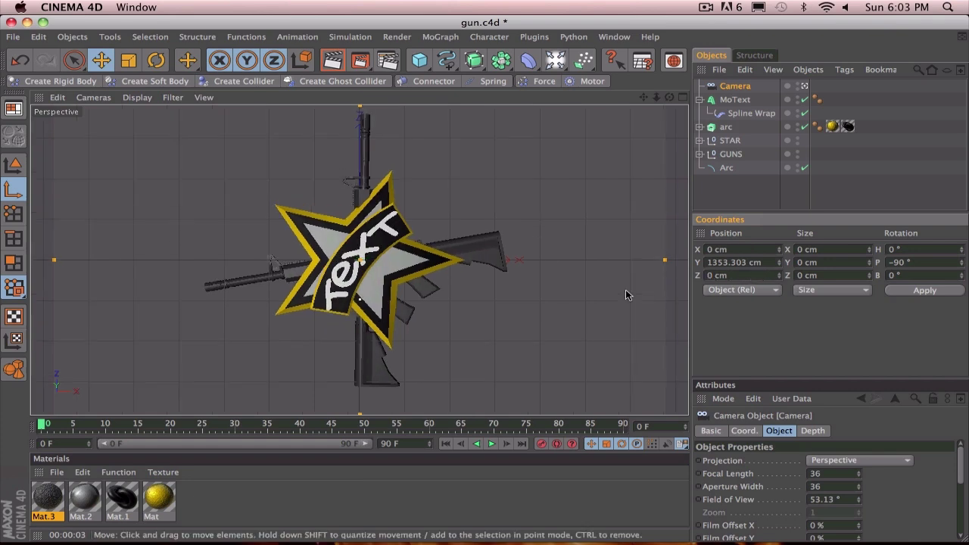
Try camera headings of 45° and 55° to straighten the emblem, and set the heading to 50°
double_click(931, 249)
type("45")
key("Return")
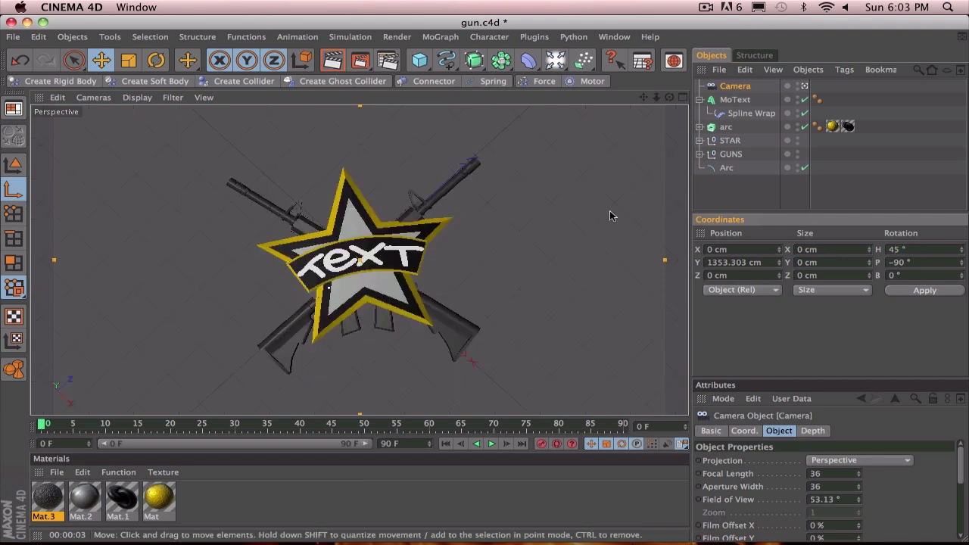
type("55")
key("Return")
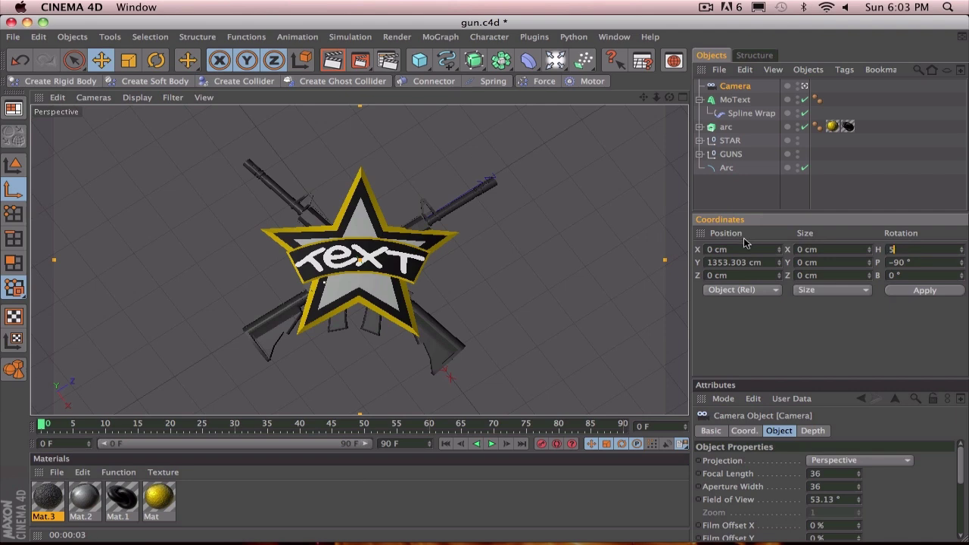
key("Return")
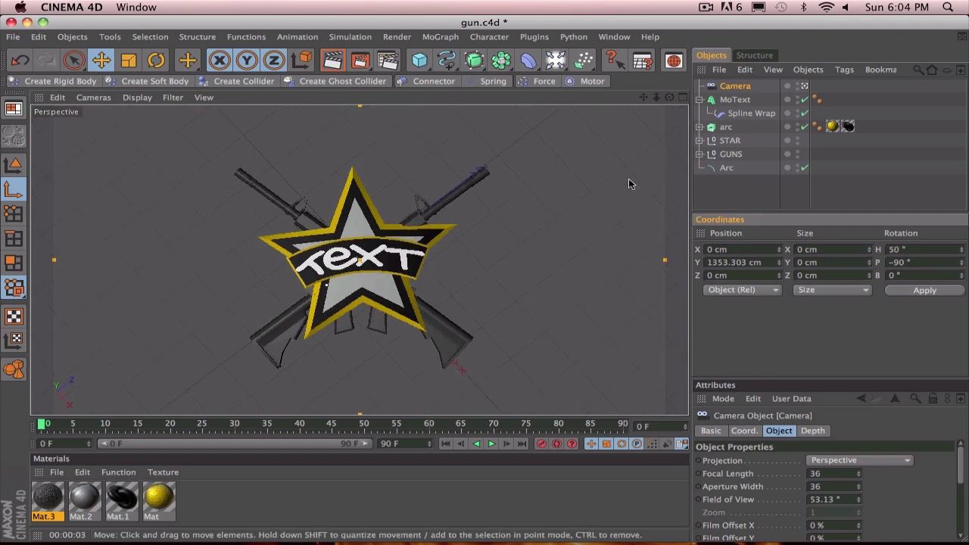
Move the camera to about 32.3 cm in X, 906.4 cm in Y and 12.4 cm in Z, and render the active view
scroll(585, 208, "up", 5)
scroll(586, 210, "down", 1)
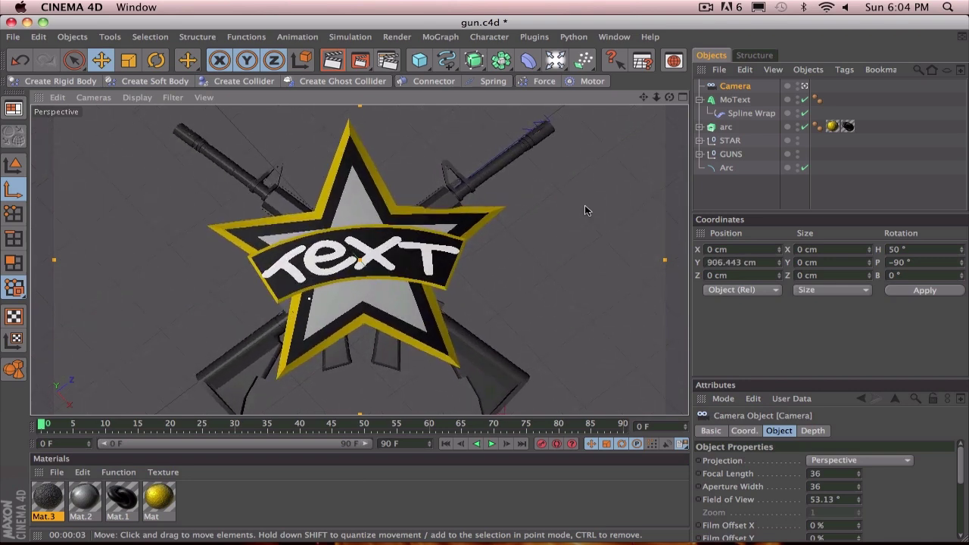
middle_click_drag(577, 205, 556, 194, "alt")
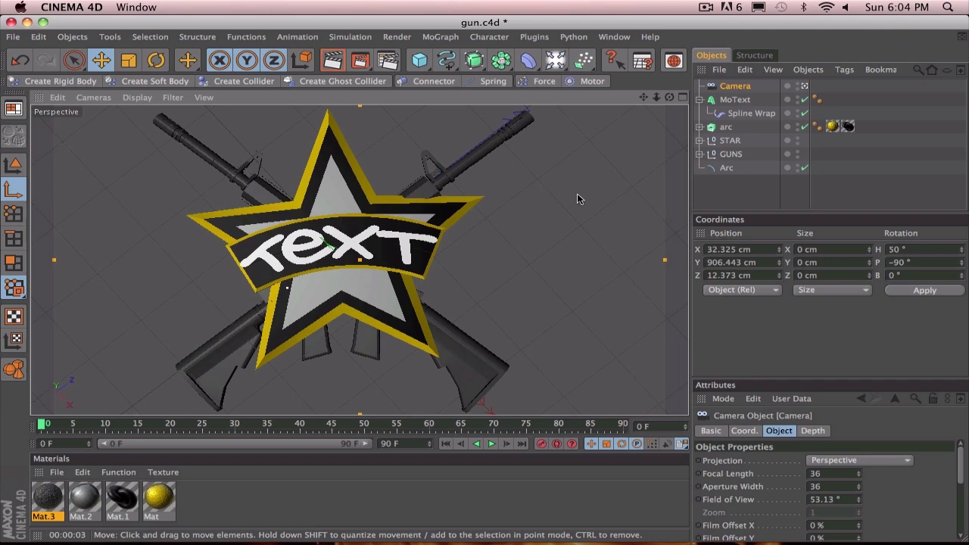
left_click(331, 61)
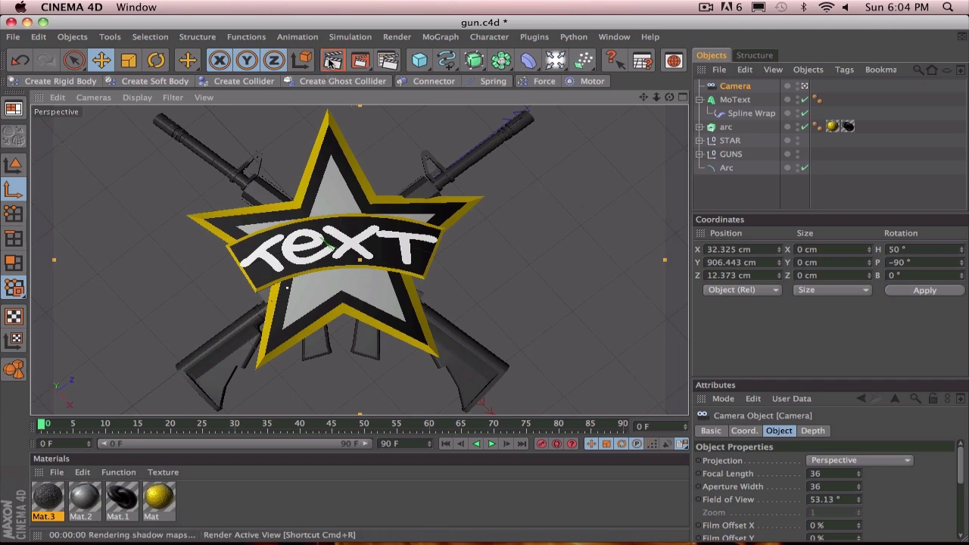